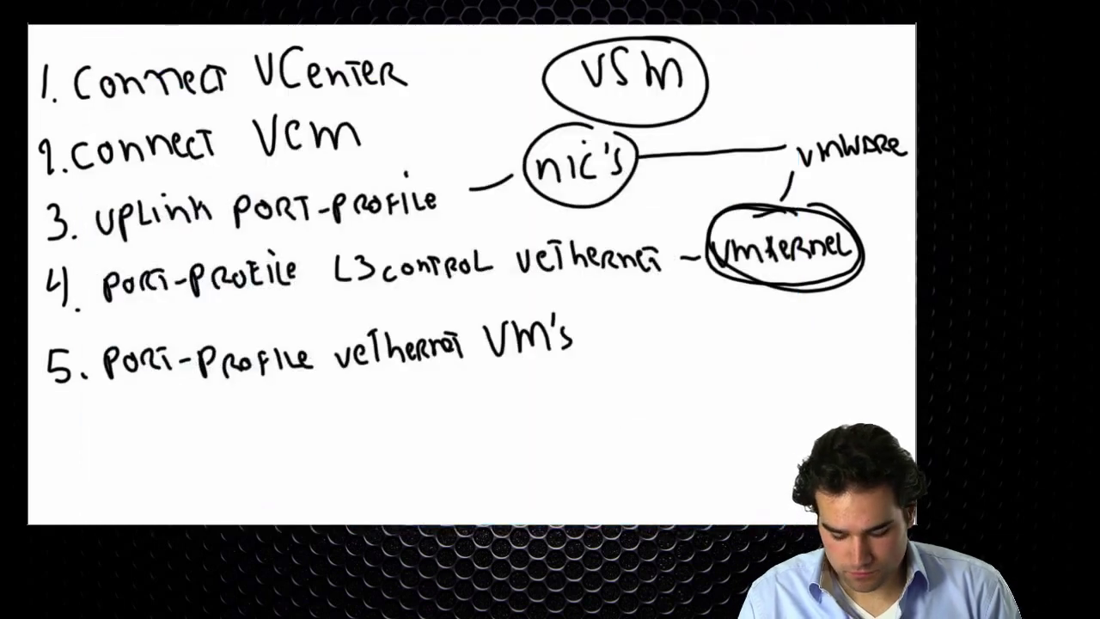
text(te)
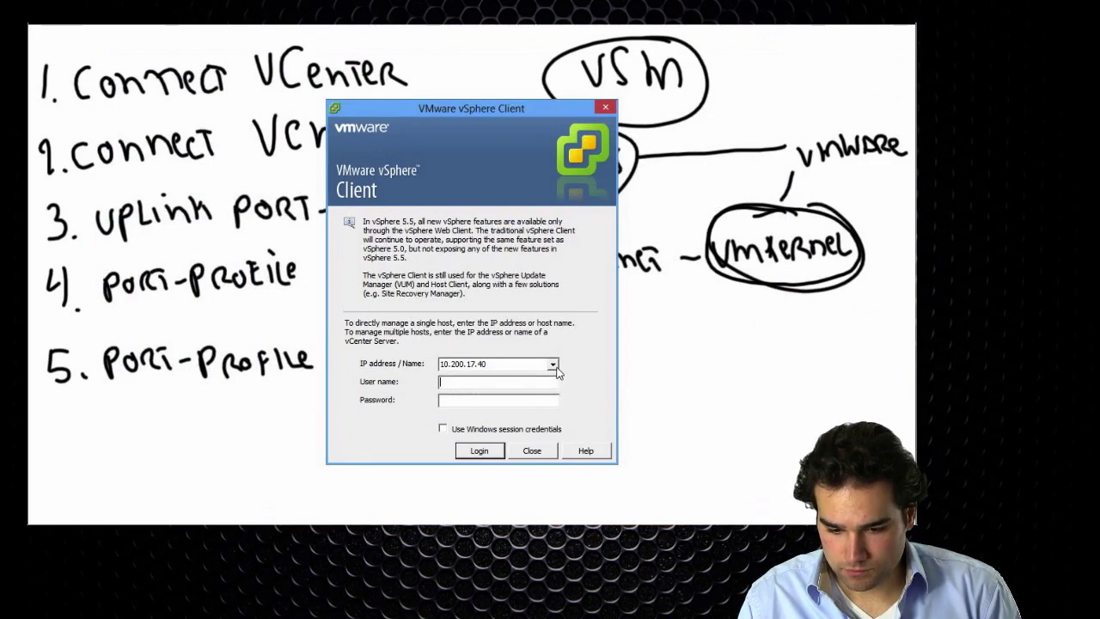
click(553, 365)
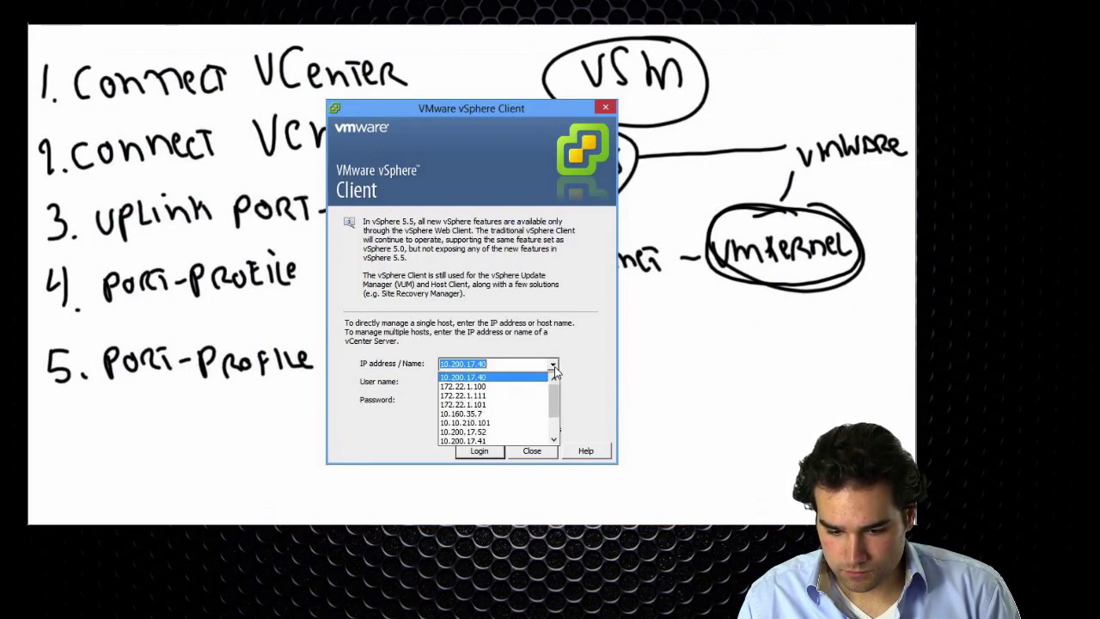
click(553, 366)
click(533, 451)
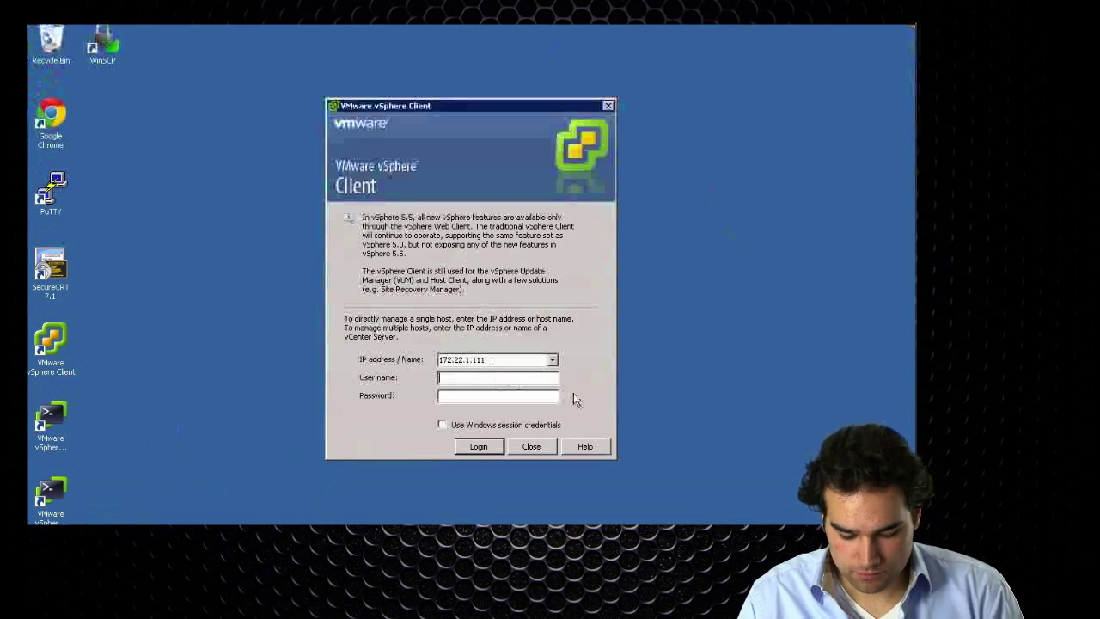
- Log in to the vCenter Server at 172.22.1.111 with the domain user name and the account password
text(maverick)
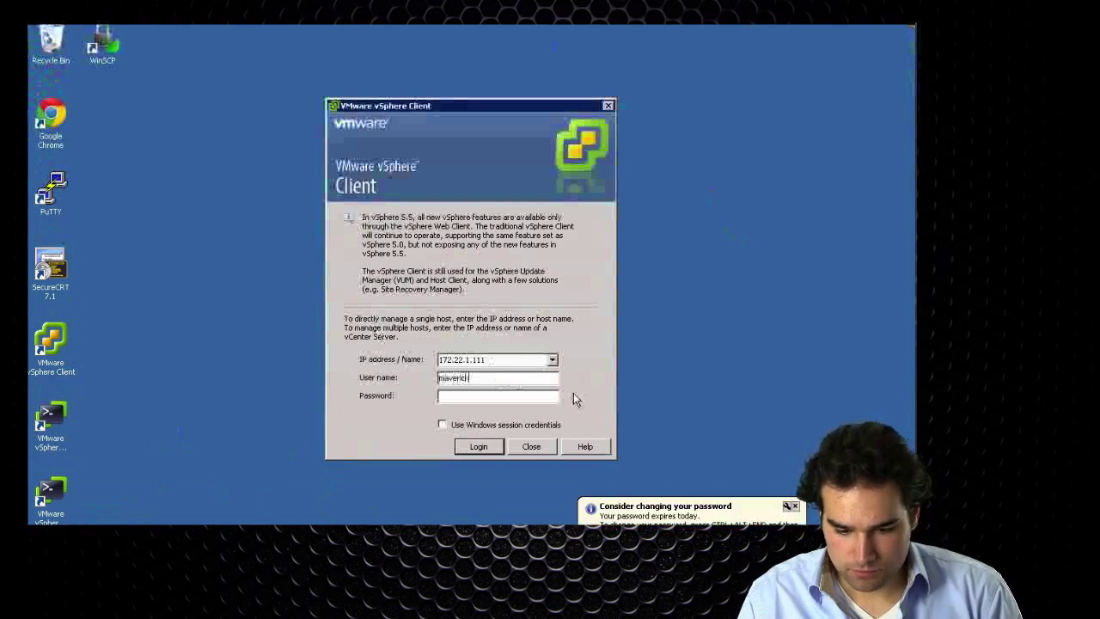
text(\rick)
key(Tab)
text(**********)
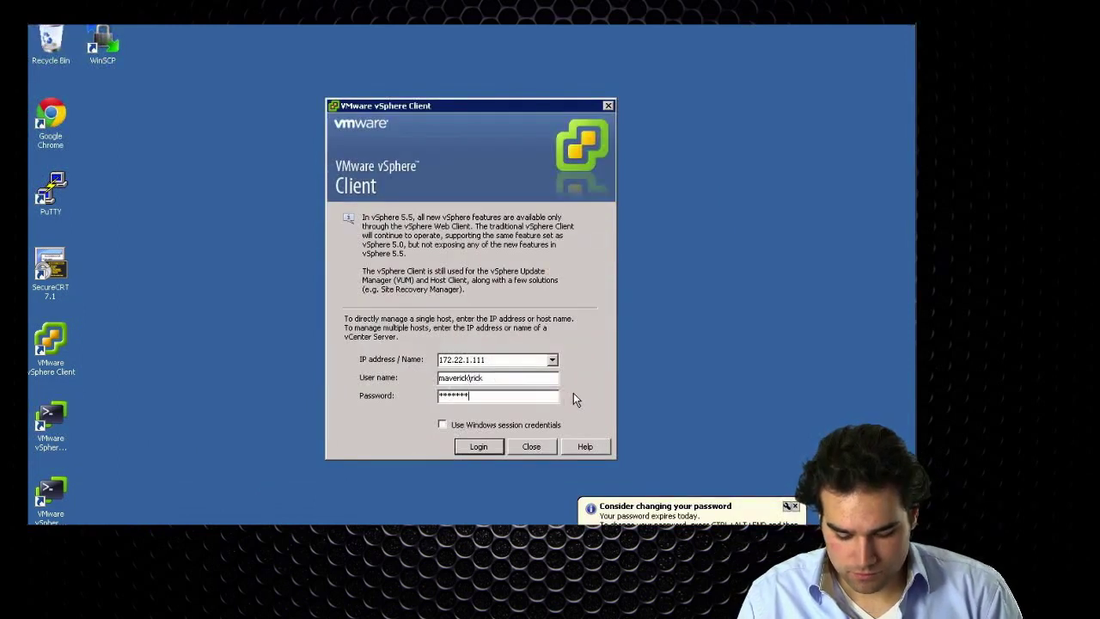
text(**)
key(Return)
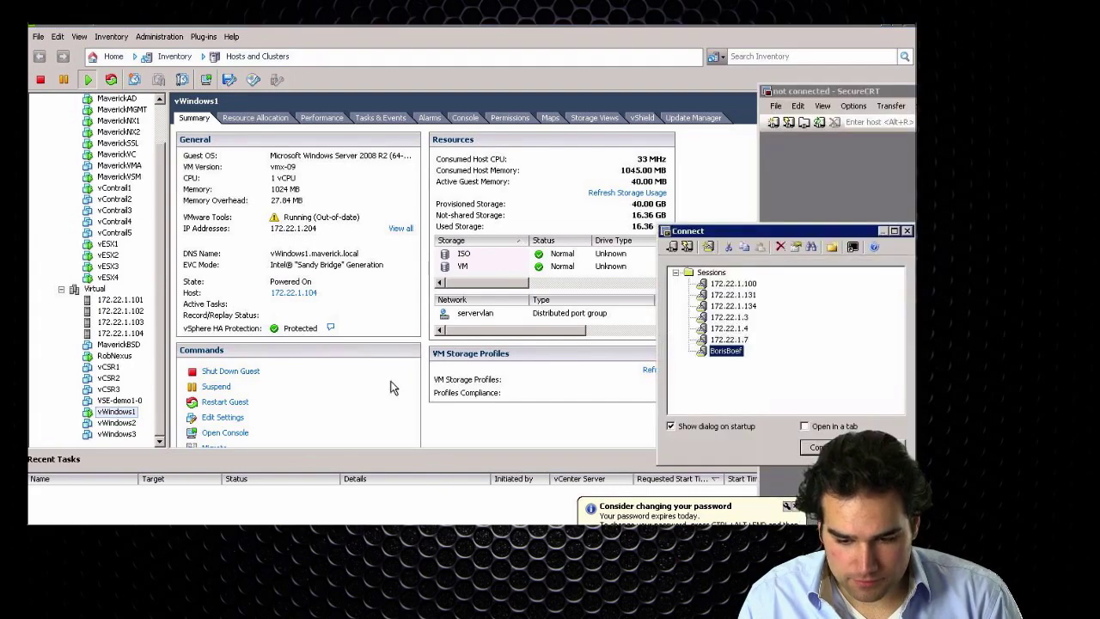
- Connect over SSH to the Nexus 1000v switch at 172.22.1.207 as admin, entering the account password
double_click(734, 356)
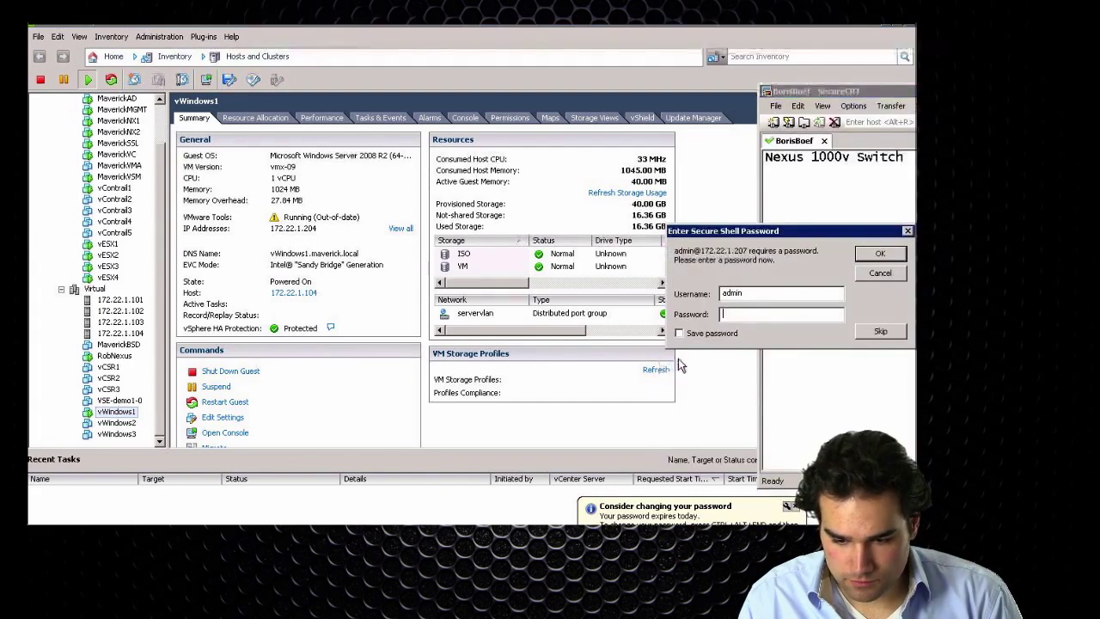
text(a)
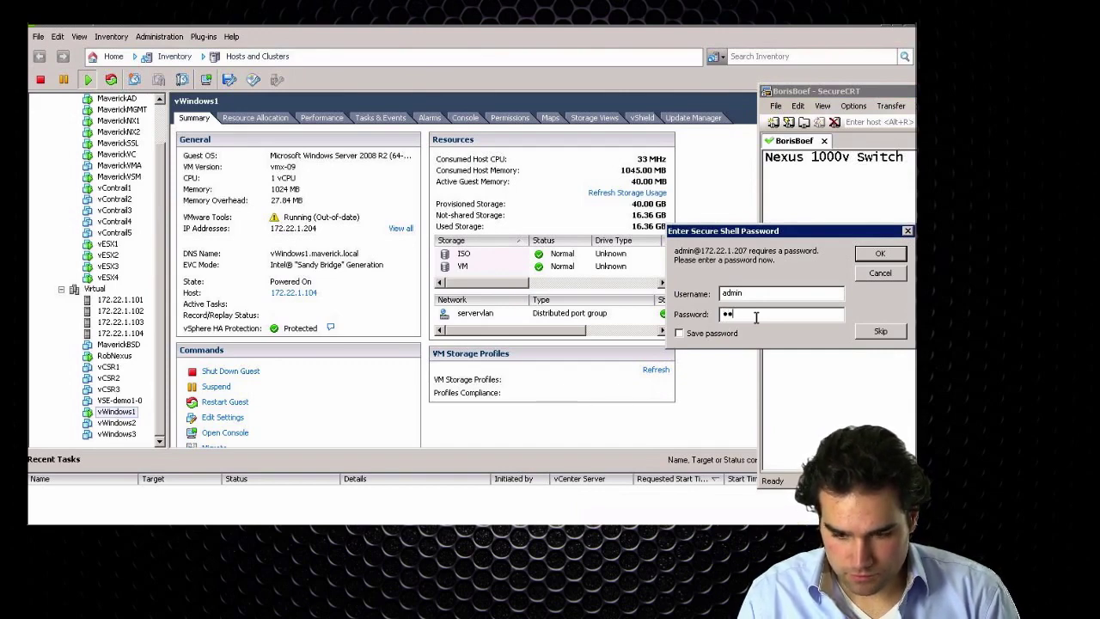
key(Return)
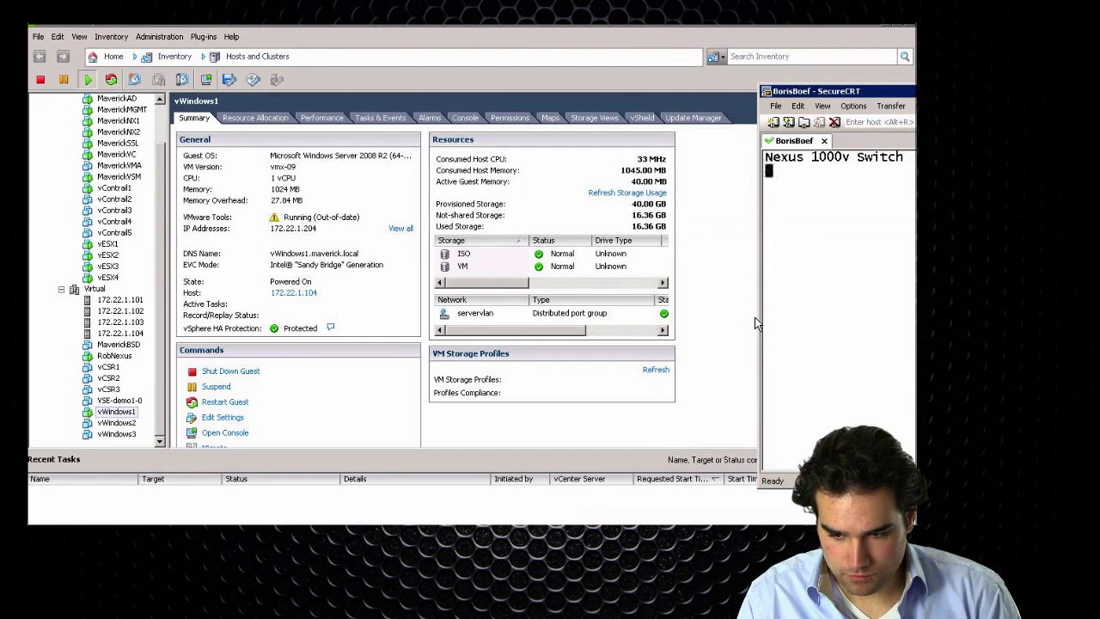
key(Return)
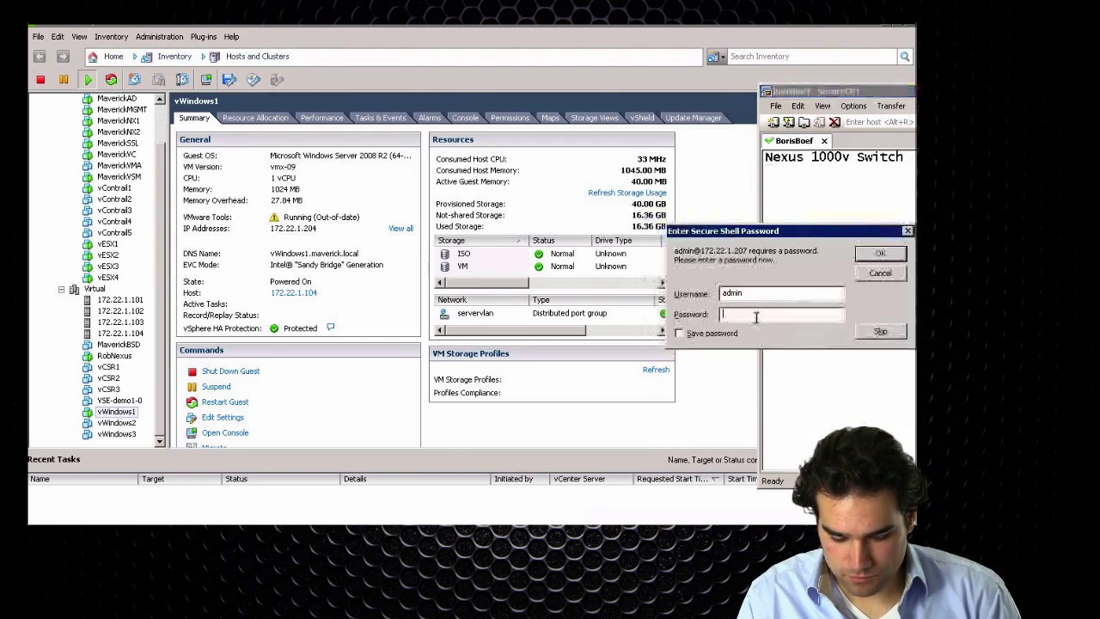
text(••••••••)
key(Return)
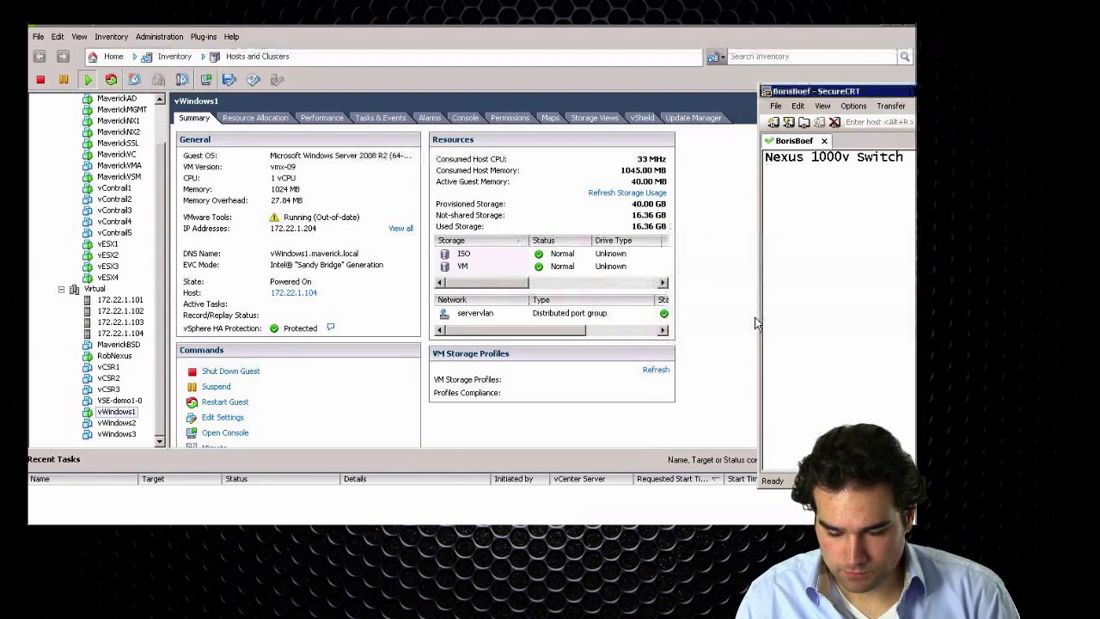
key(Return)
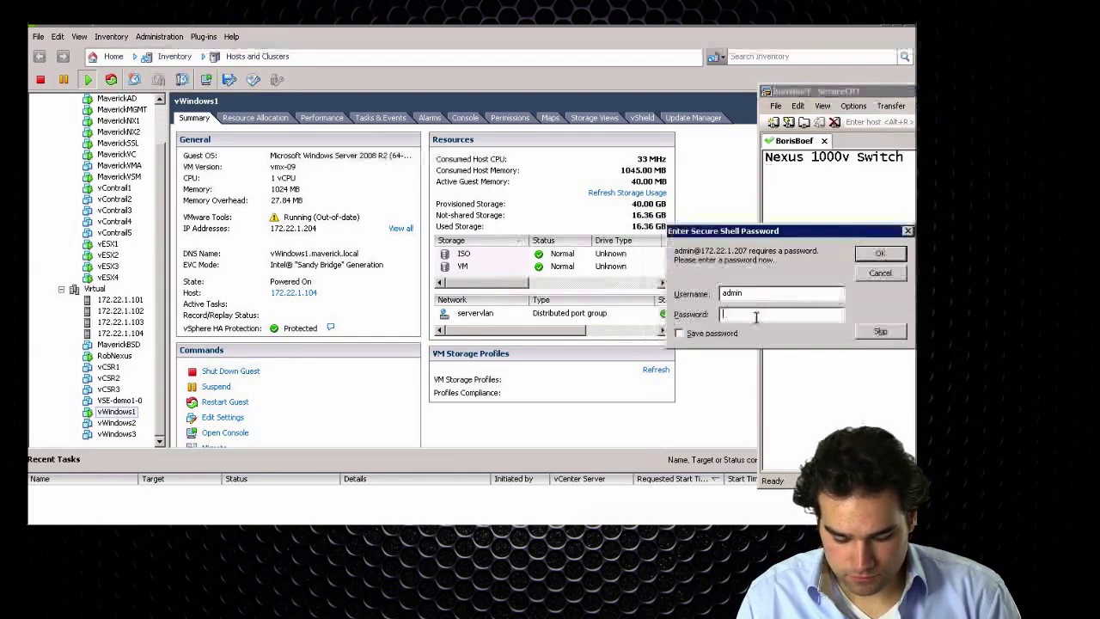
text(••••••••)
key(Return)
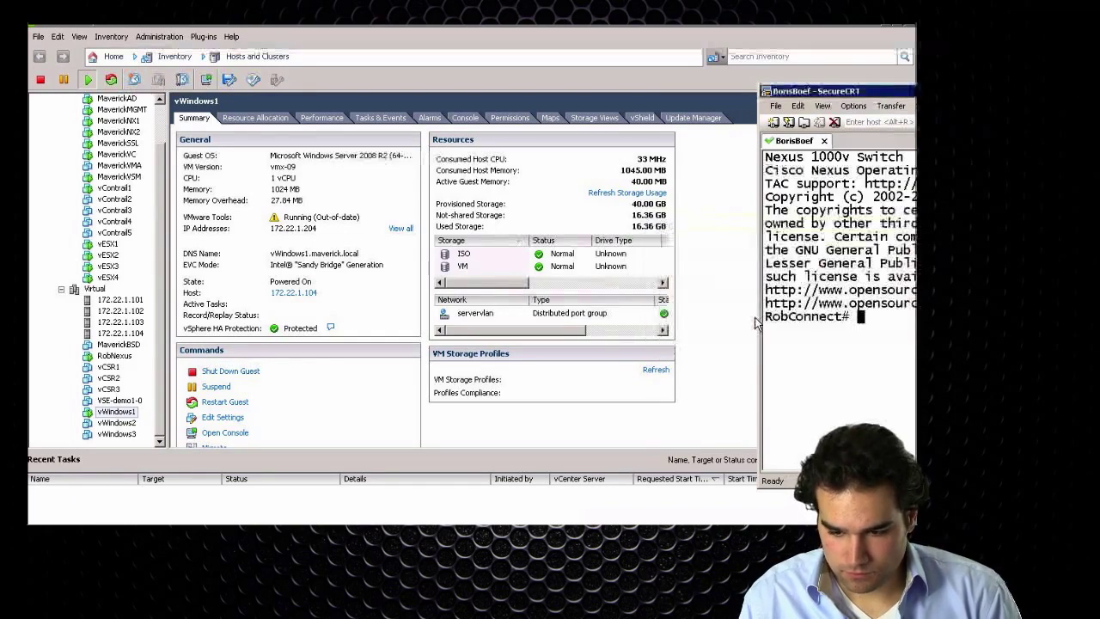
- Bring the terminal window fully into view, enter configuration mode with "conf t" and issue "no vmware dvs" for the vCenter connection
drag(786, 92, 277, 104)
text(conf t)
key(Return)
text(n)
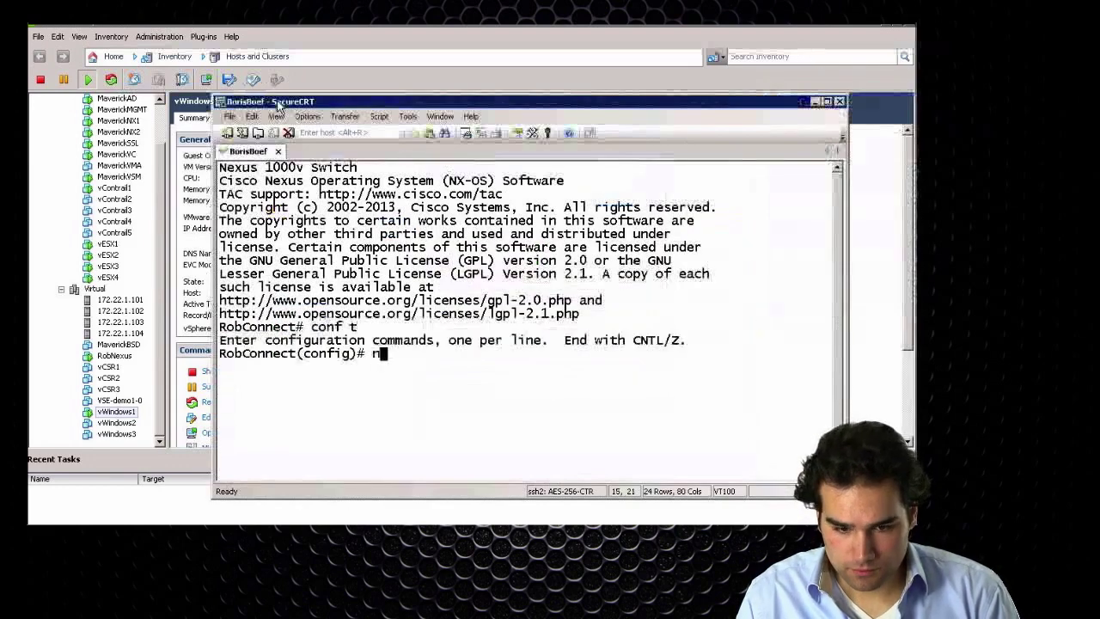
text(o vmware dvs)
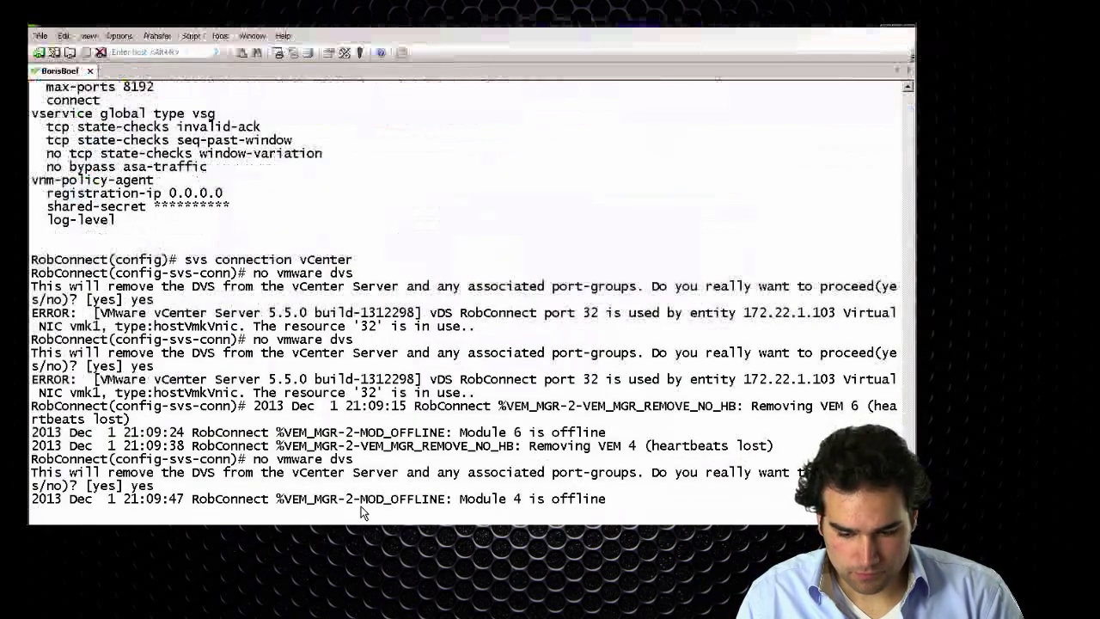
- Exit the vCenter SVS connection configuration back to global configuration mode
key(Return)
key(Return)
key(Return)
key(Return)
text(exit)
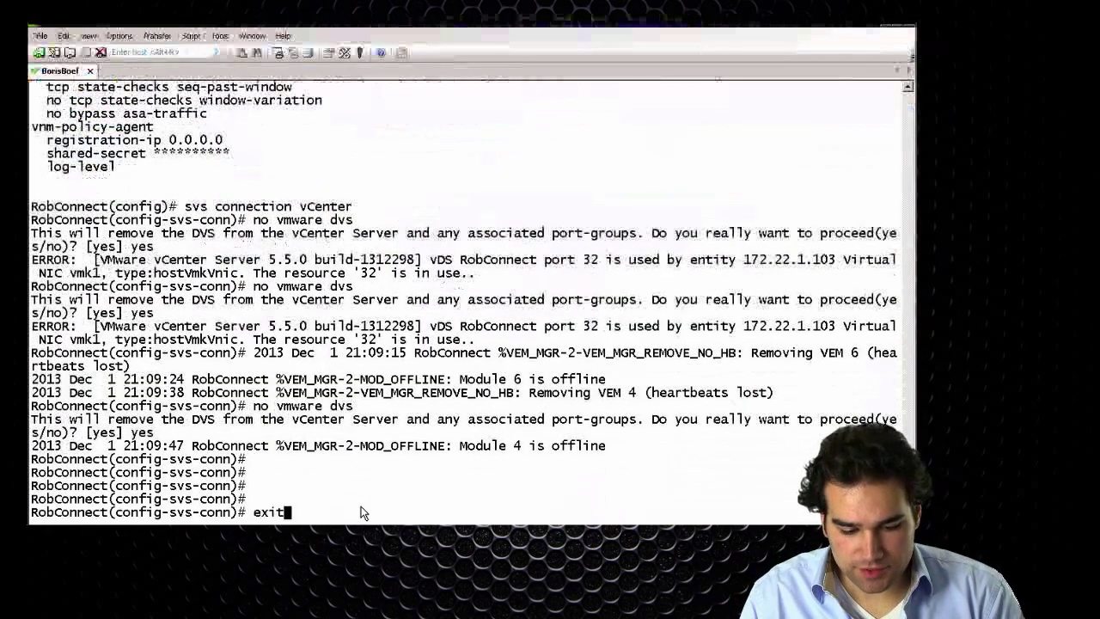
key(Return)
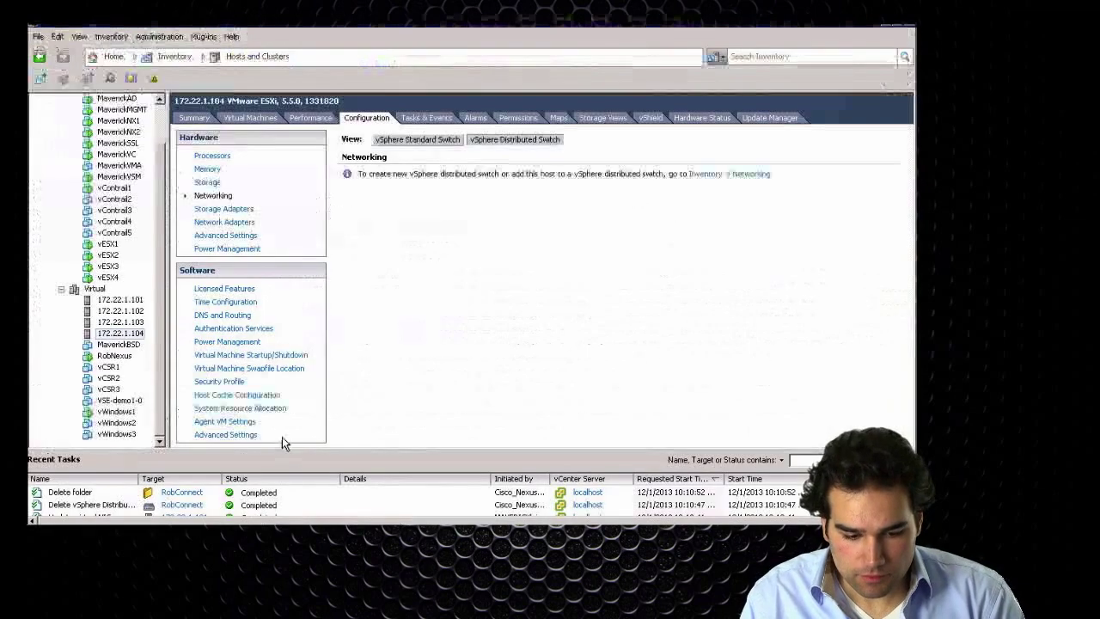
- Check the Networking inventory for the remaining distributed switches and return to Hosts and Clusters
click(112, 56)
click(345, 107)
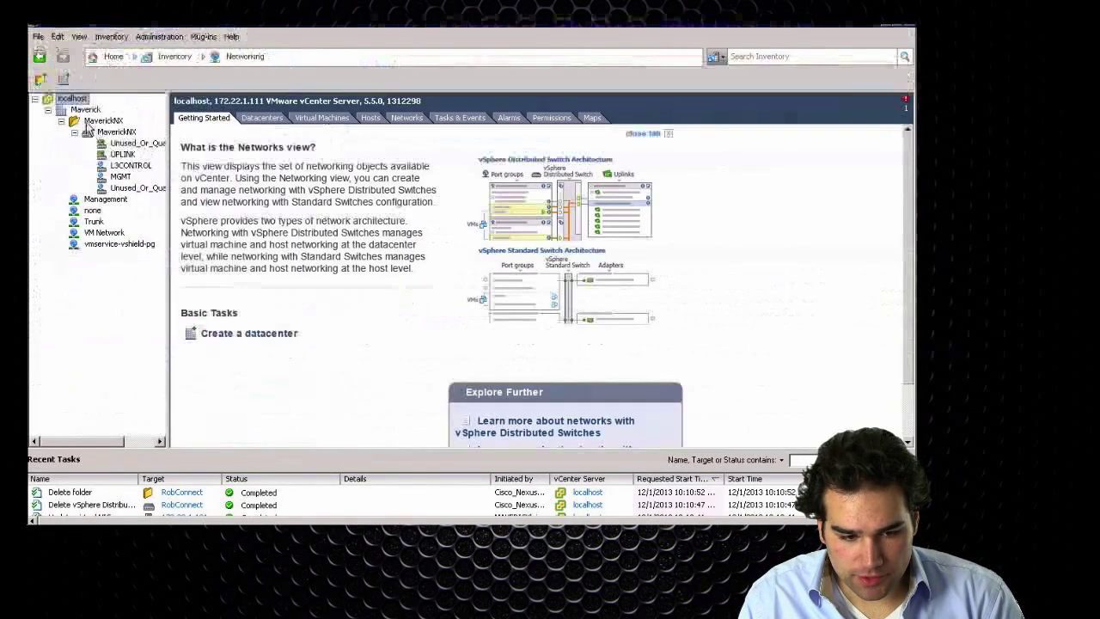
click(113, 57)
click(138, 110)
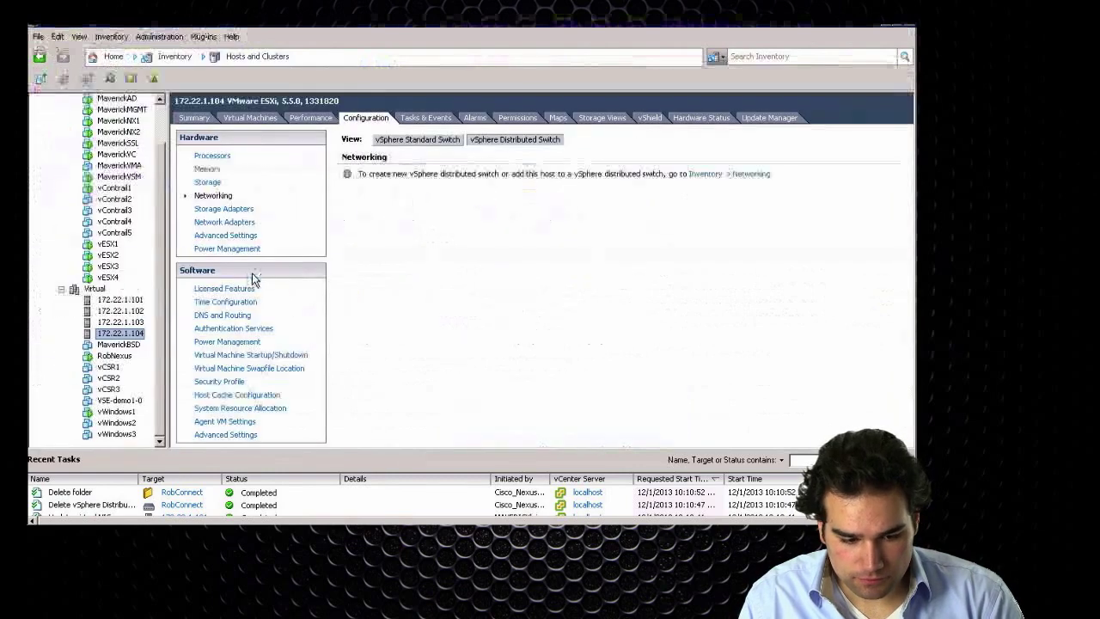
- Power off the RobNexus virtual machine and confirm the shutdown
click(116, 356)
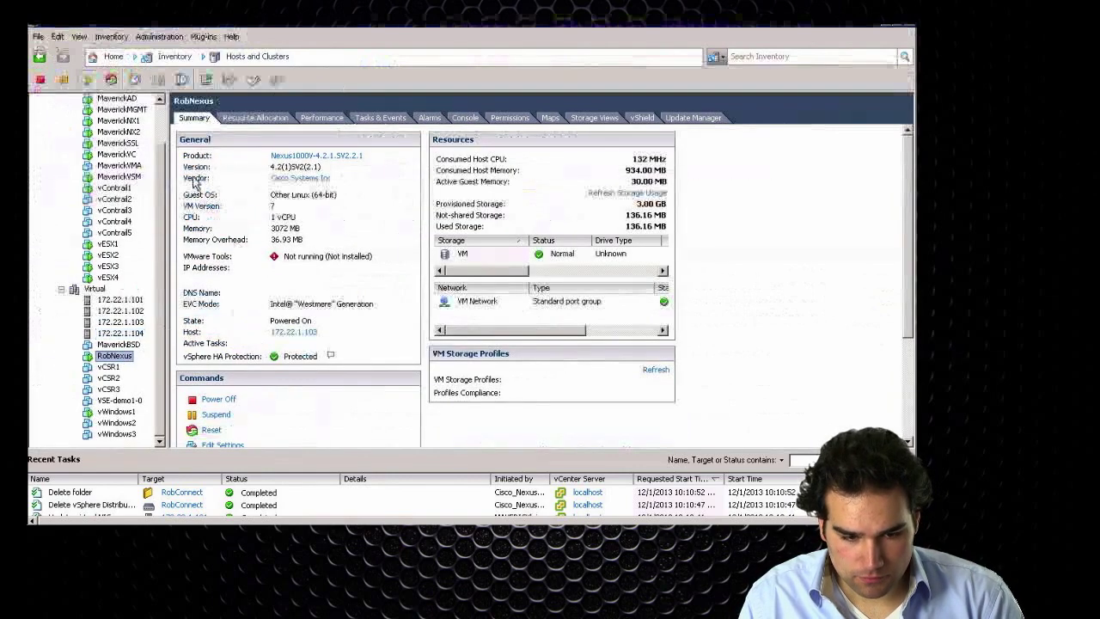
click(217, 400)
click(524, 329)
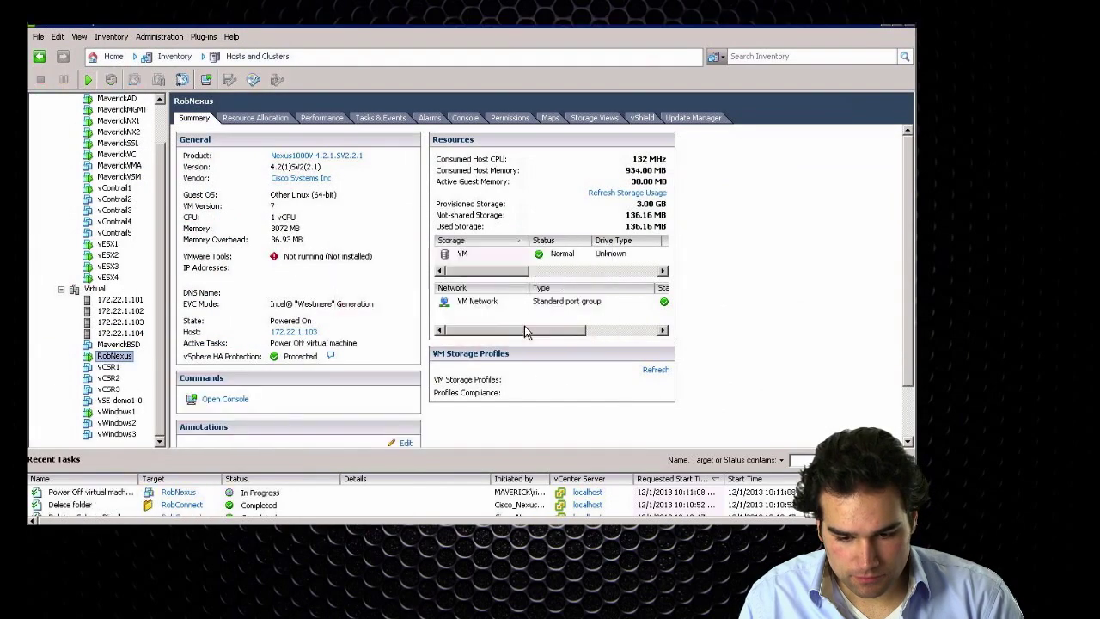
- Switch to SecureCRT and examine the SSH2 hostname and login settings of the saved switch session
key(alt+Tab)
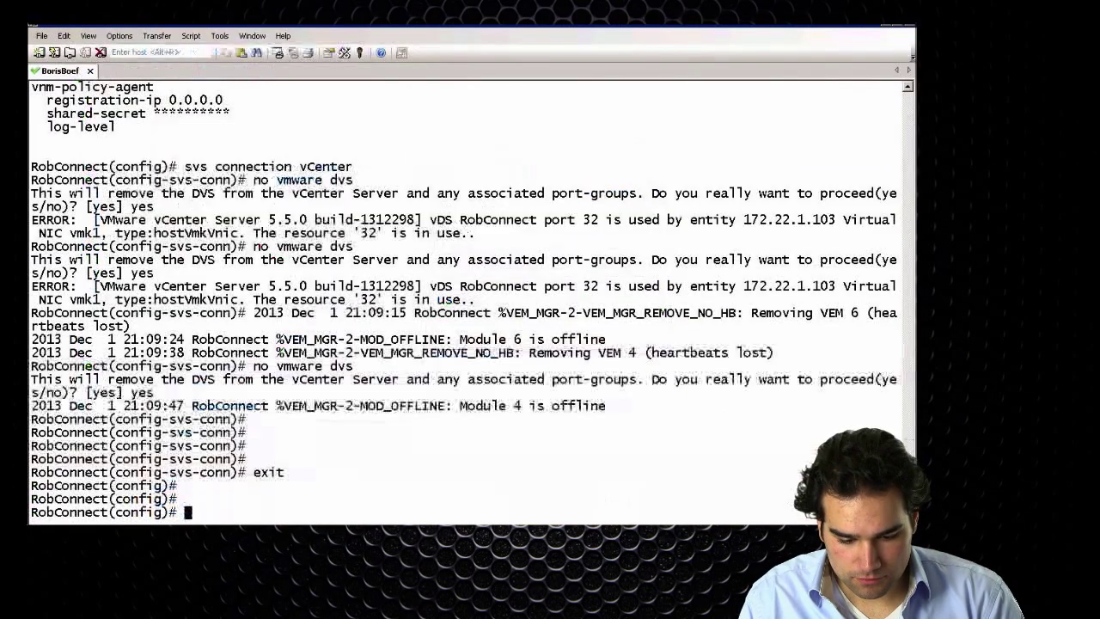
click(69, 53)
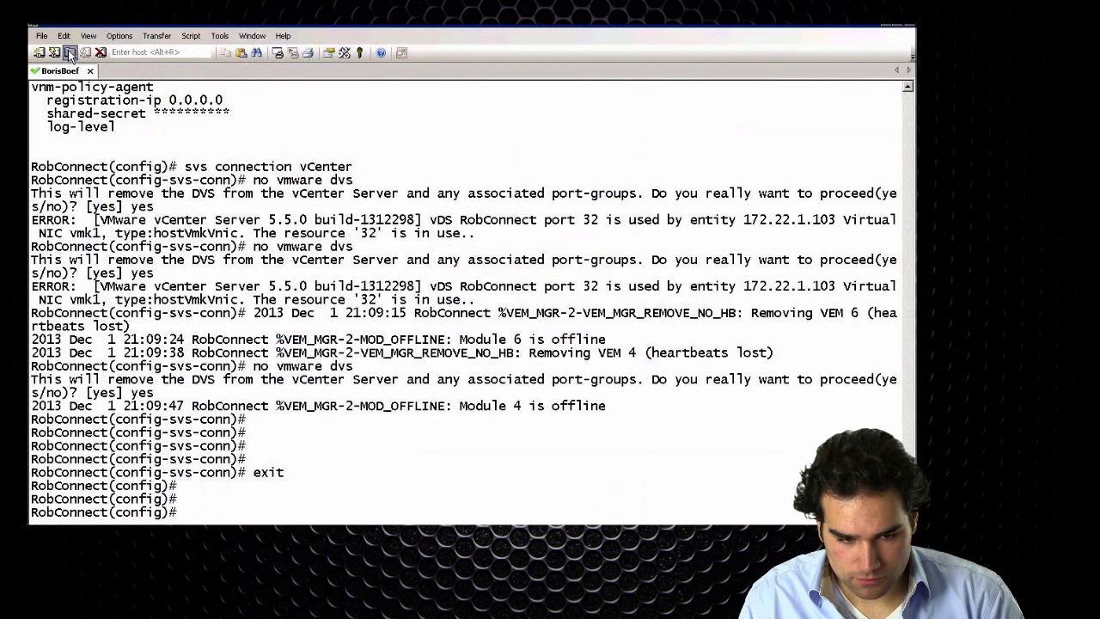
click(482, 183)
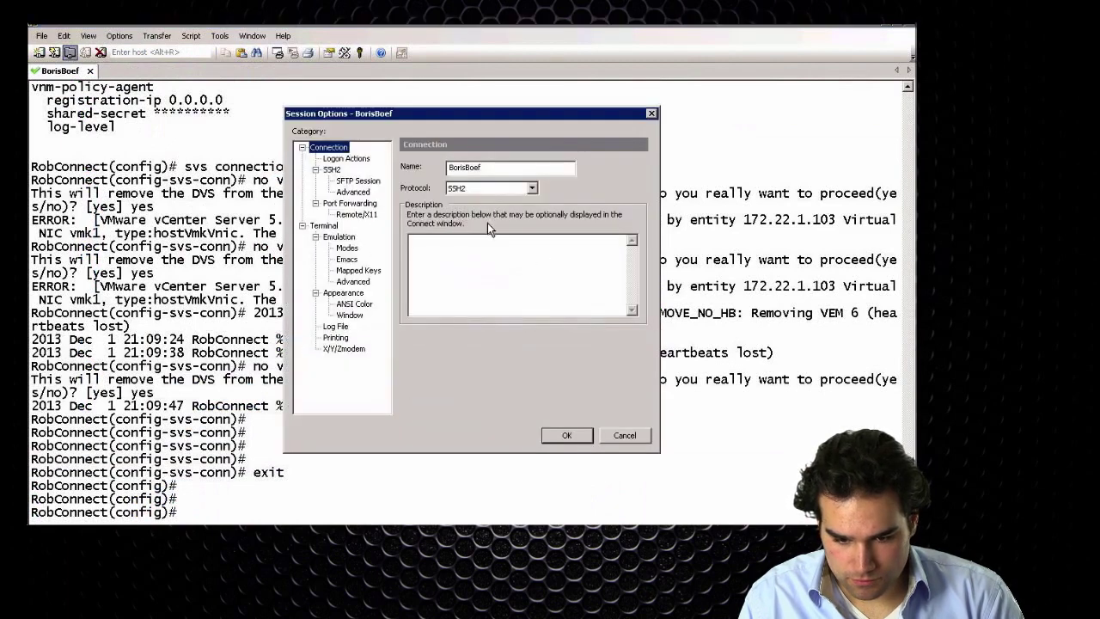
click(331, 171)
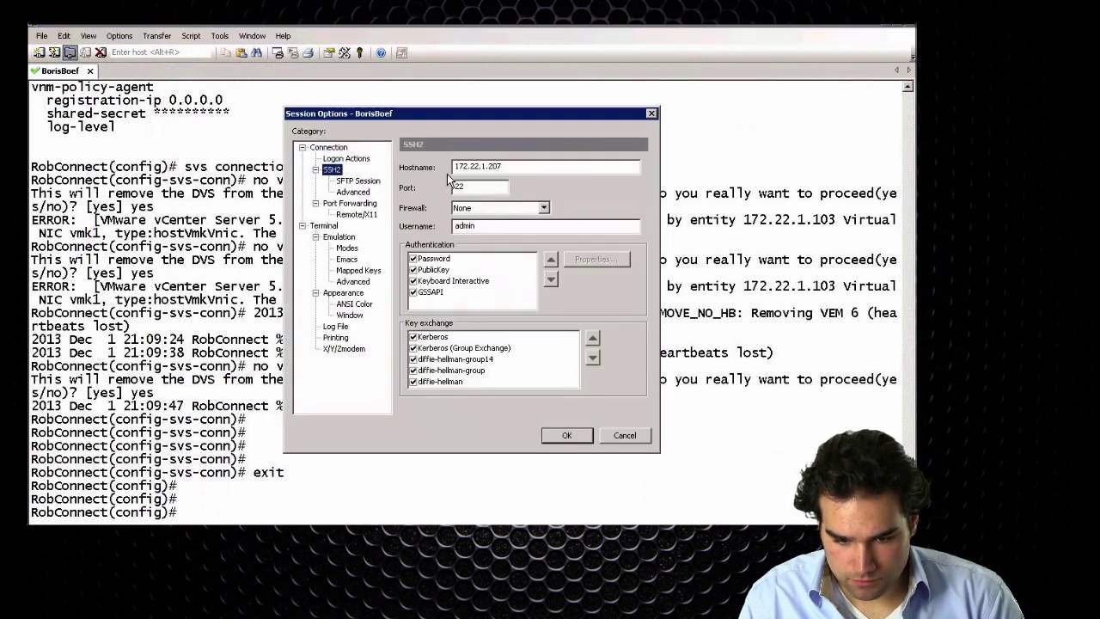
click(626, 436)
click(572, 383)
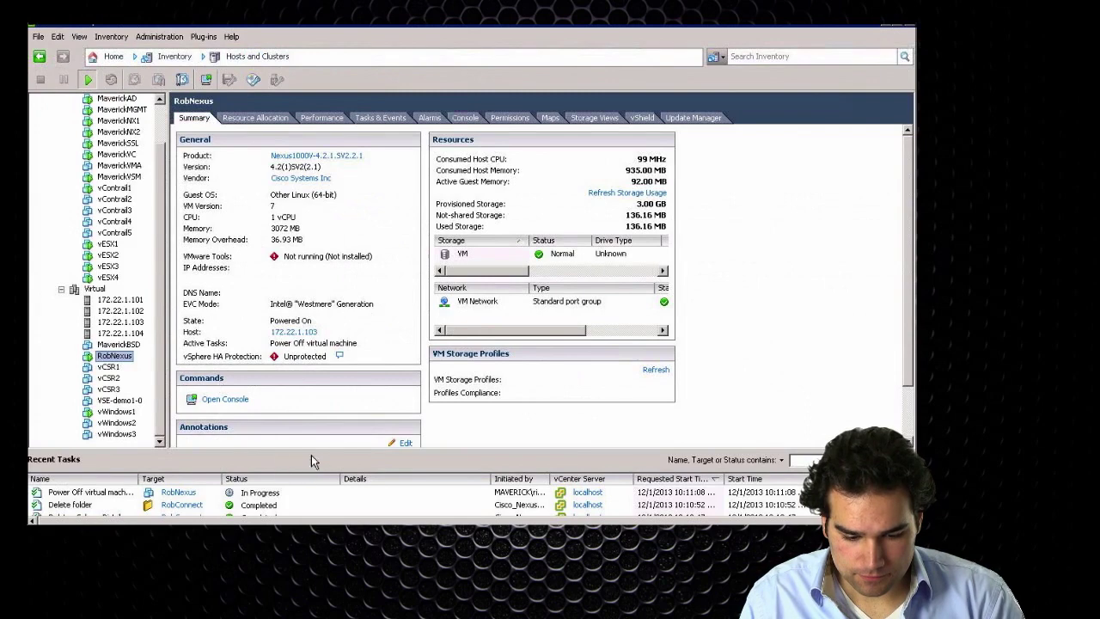
- Enlarge the recent tasks area in the vSphere Client and delete the powered-off RobNexus virtual machine
drag(311, 450, 312, 422)
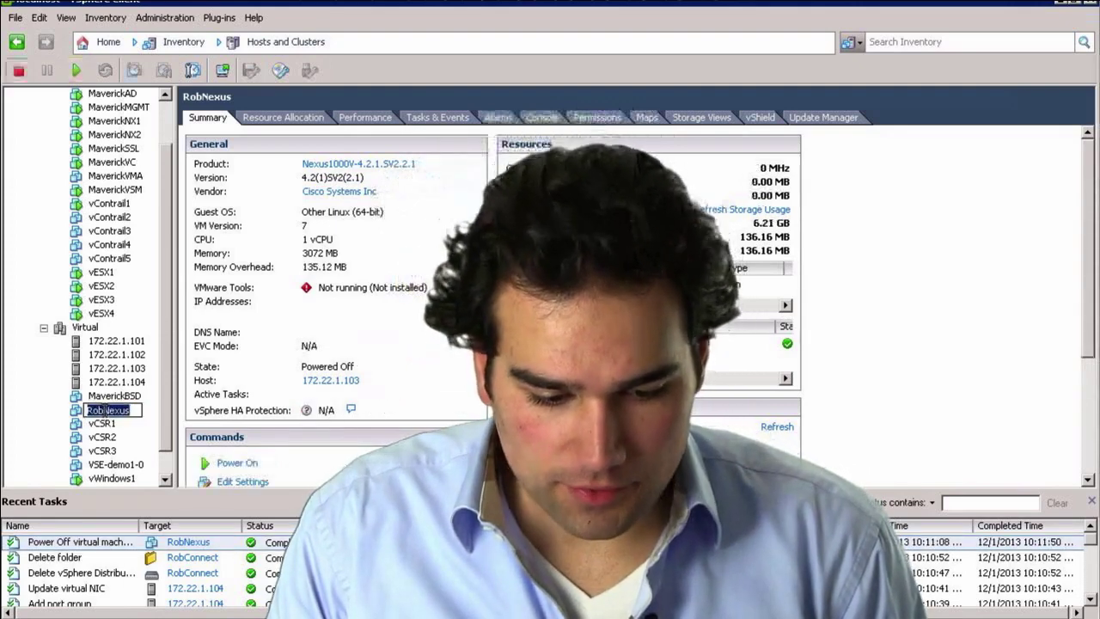
right_click(80, 413)
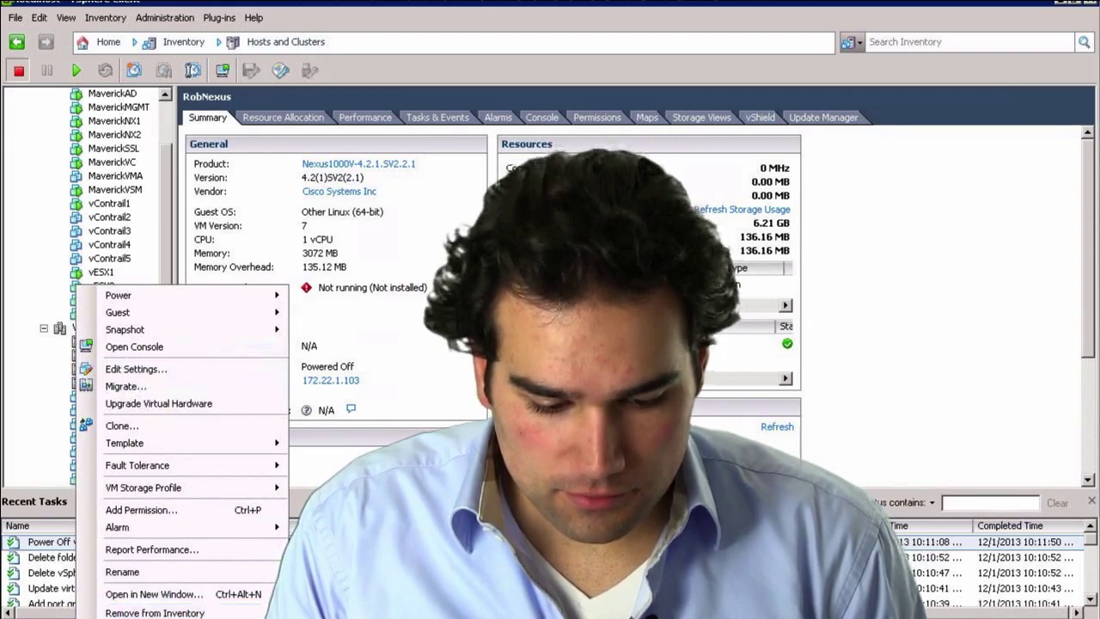
click(155, 612)
key(Return)
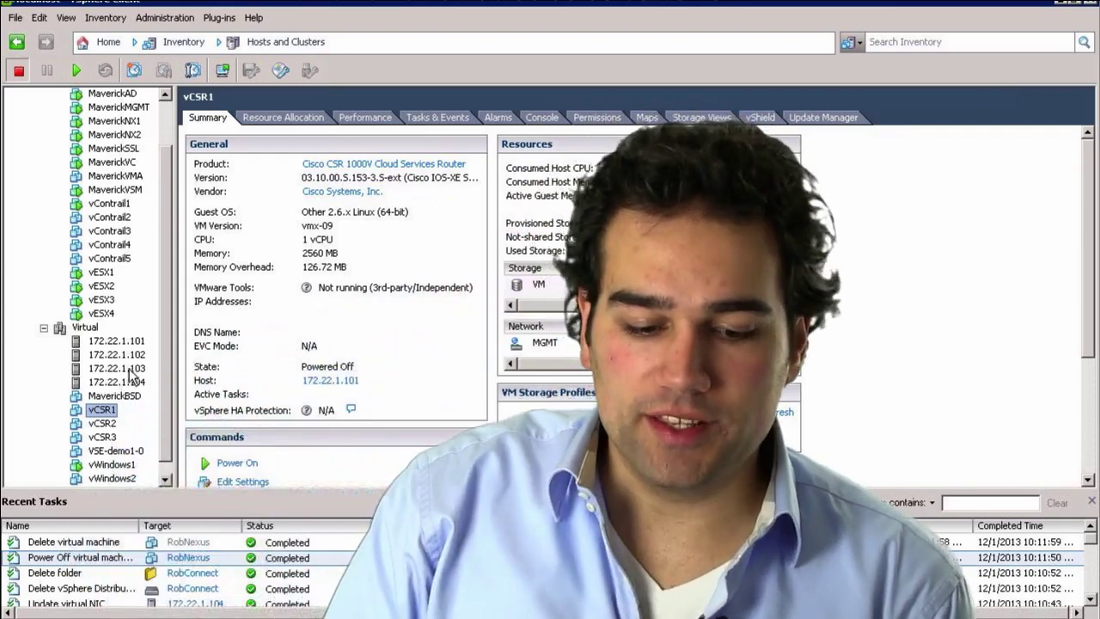
- Start deploying an OVF template on host 172.22.1.100, using nexus-1000v.4.2.1.SV2.2.1.ova from the VSM Install folder as the source
scroll(166, 117, up, 2)
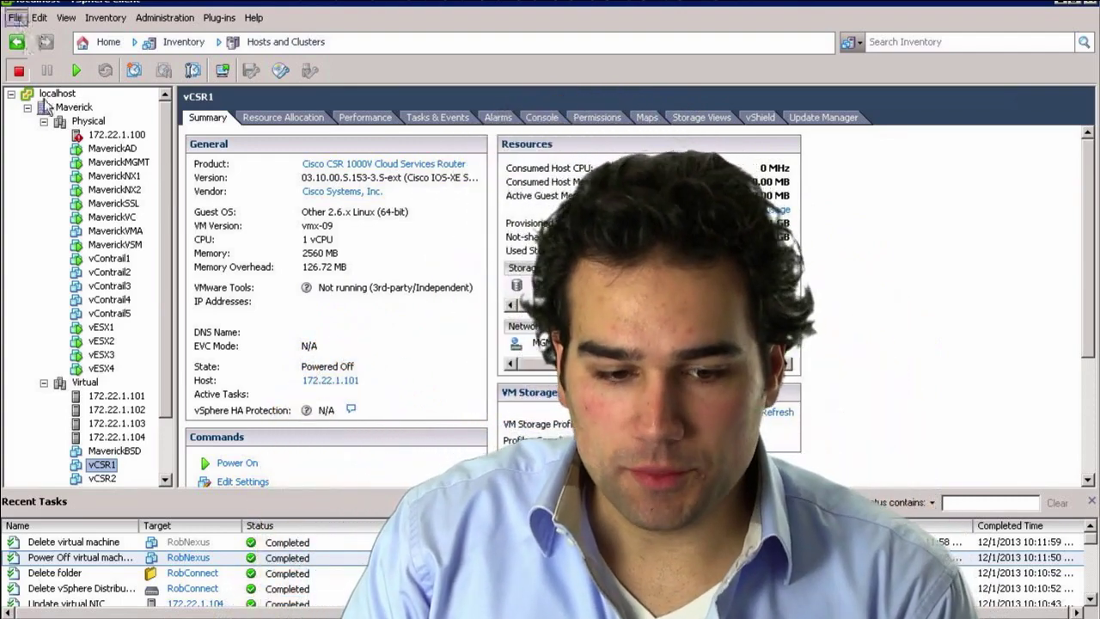
click(103, 135)
click(15, 17)
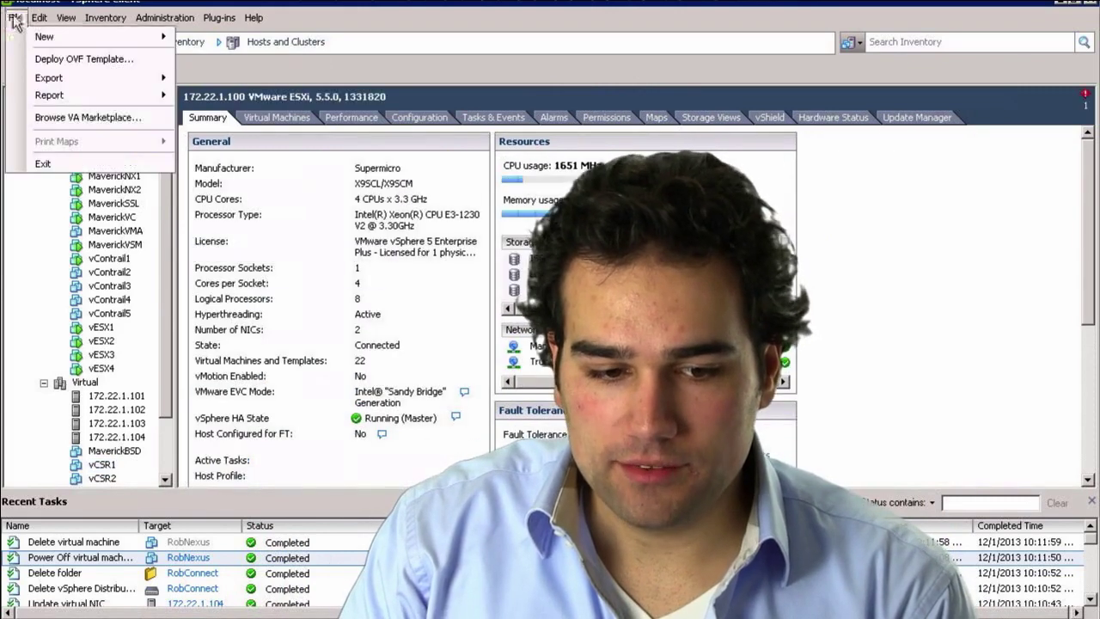
click(68, 61)
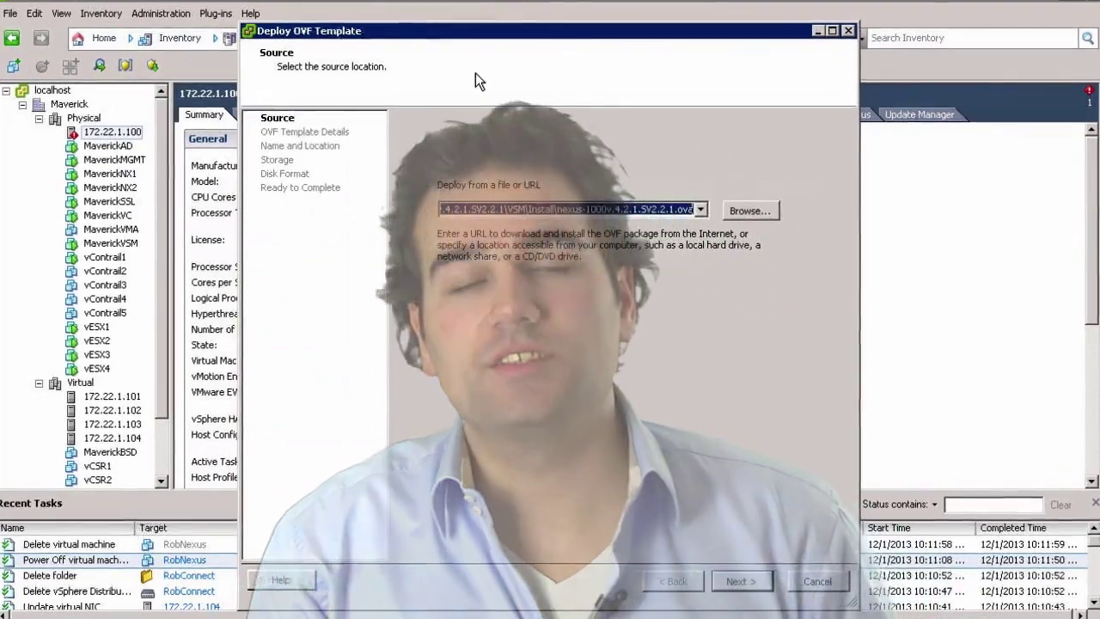
click(737, 217)
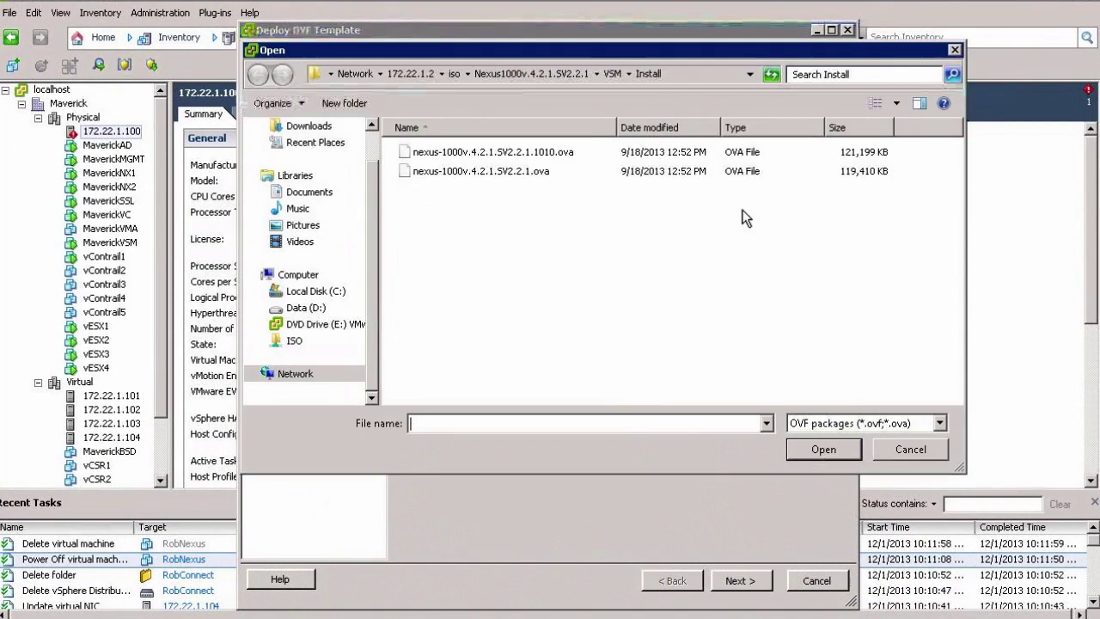
click(488, 171)
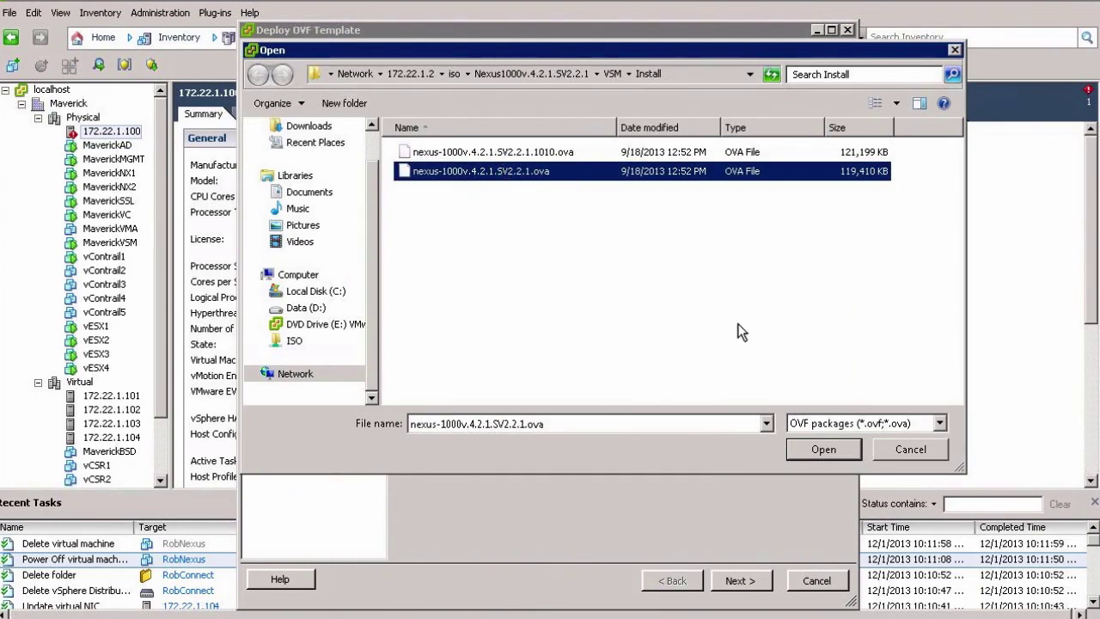
click(802, 450)
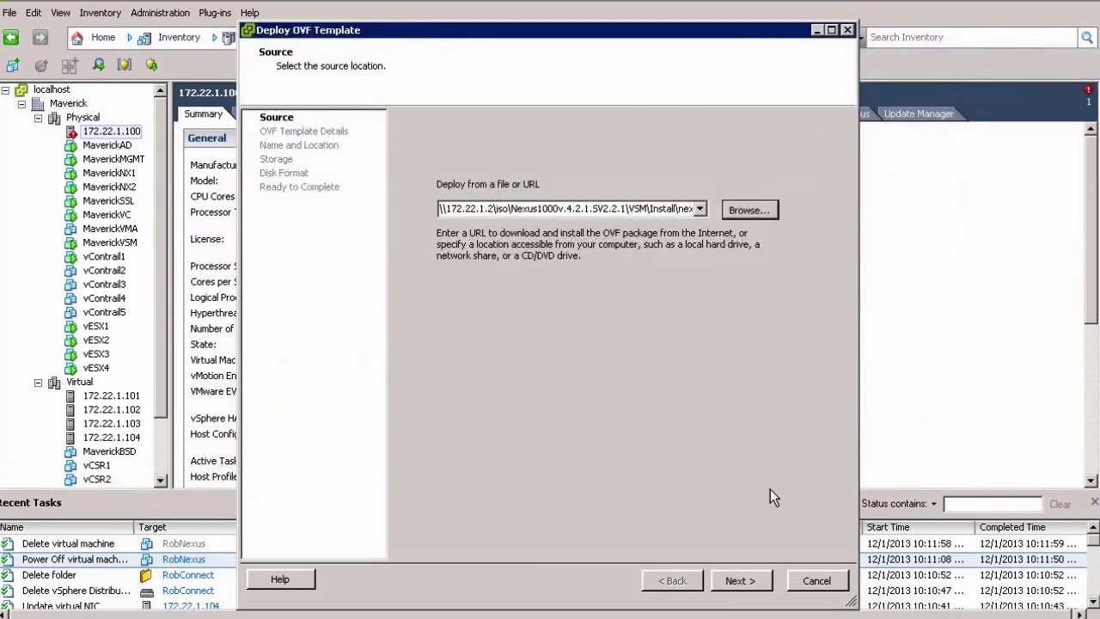
- Continue past the OVF template details, accept the end user license agreement, and name the deployed virtual machine UCSclassNexus
click(741, 581)
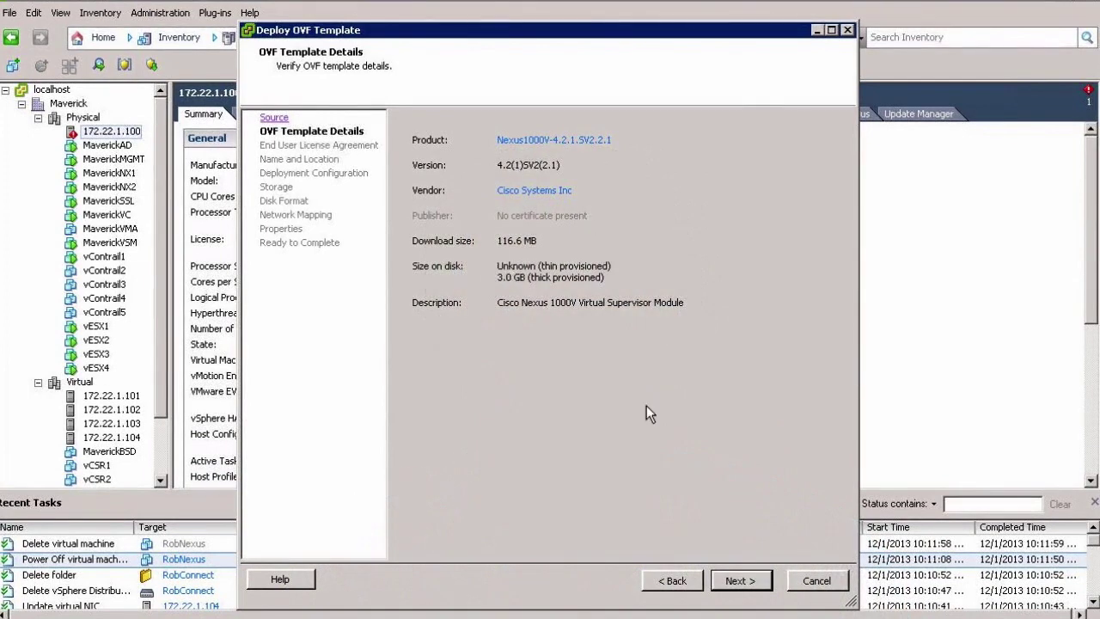
click(740, 581)
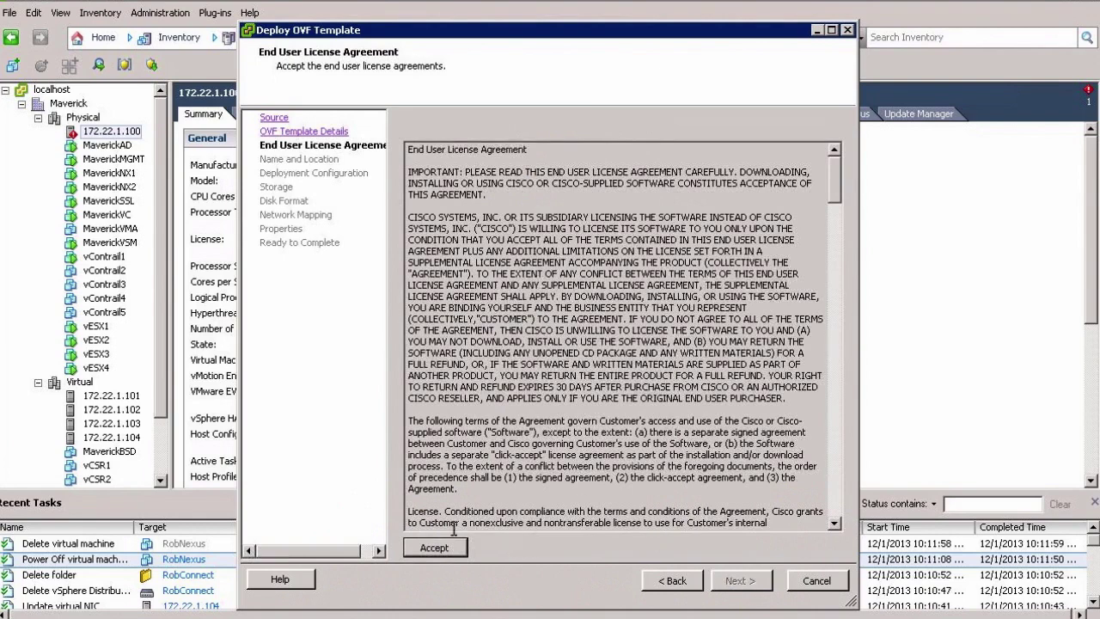
click(435, 547)
click(737, 581)
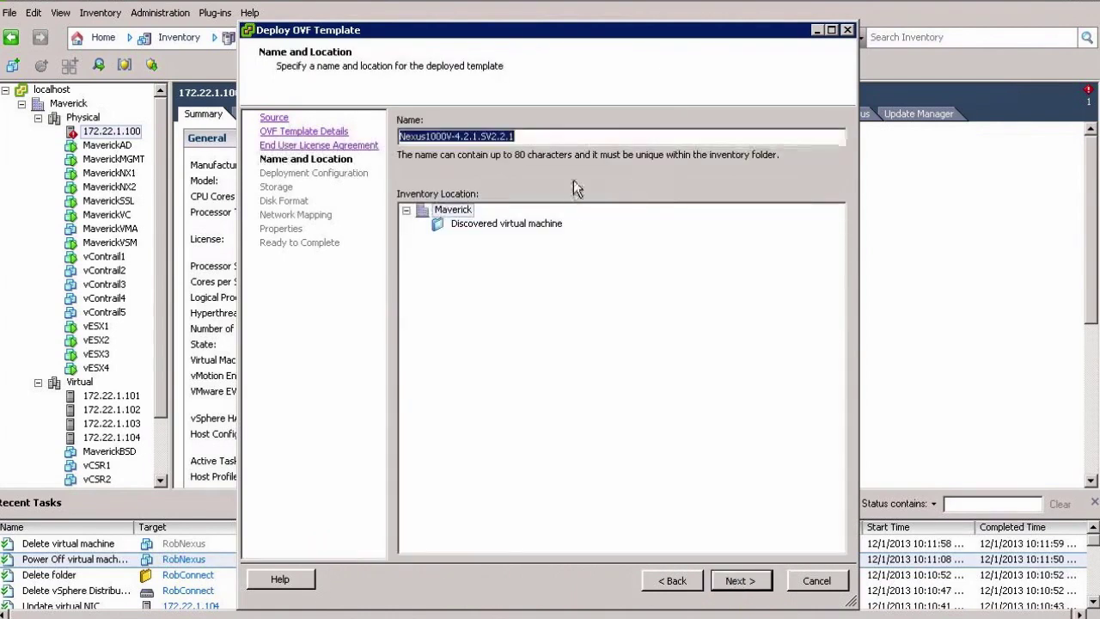
text(UCSclassNexus)
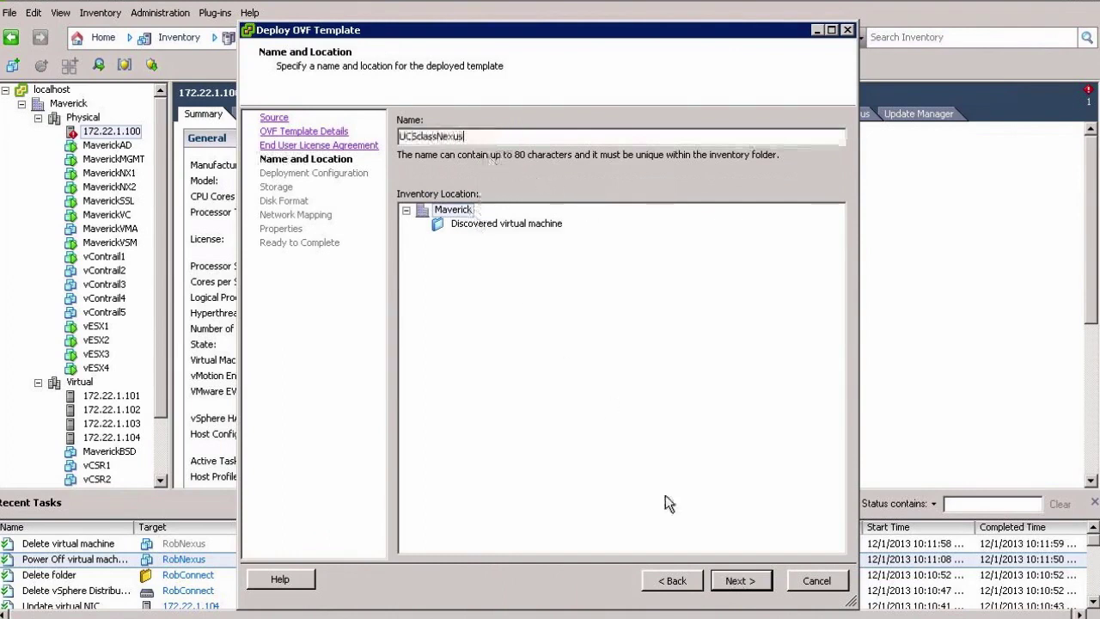
click(741, 581)
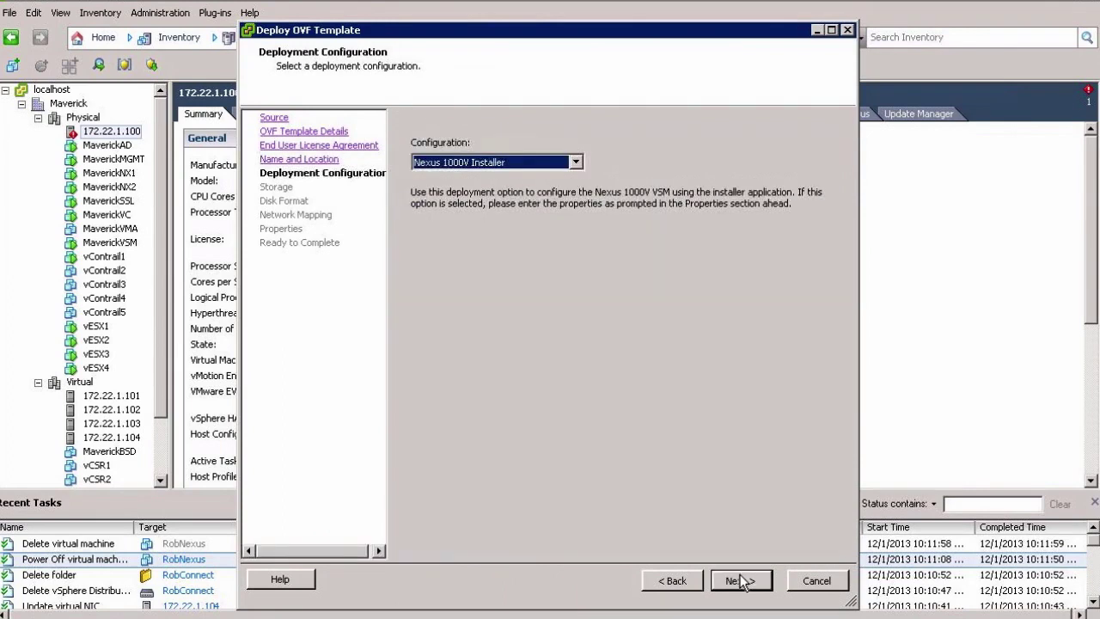
- Choose the Nexus 1000V Installer deployment configuration and store the virtual machine on the VM datastore with Thin Provision
click(491, 164)
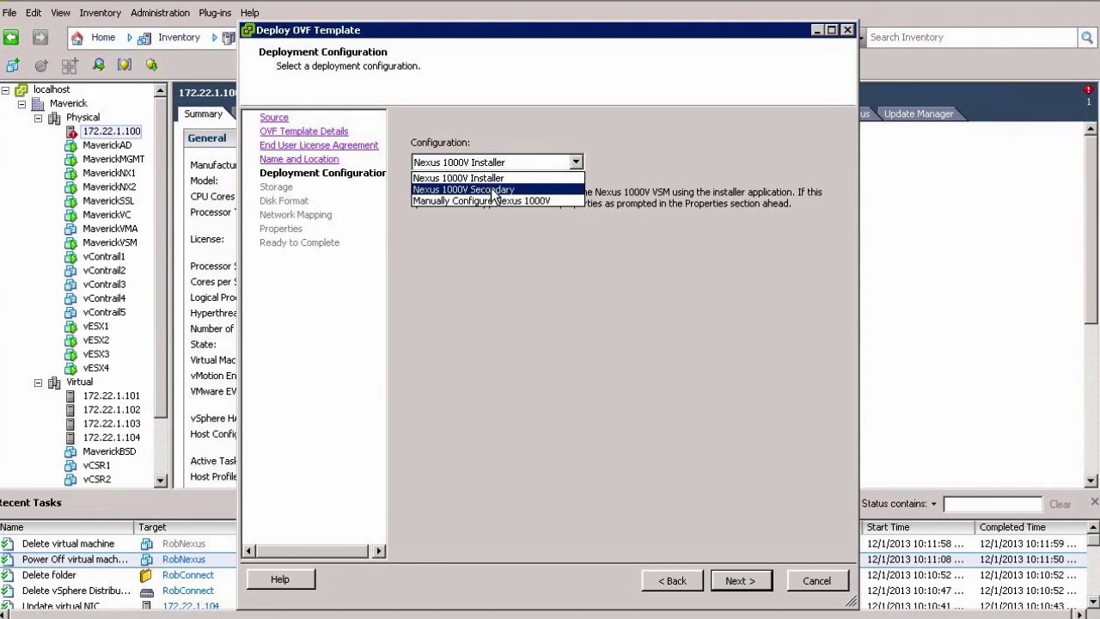
click(469, 178)
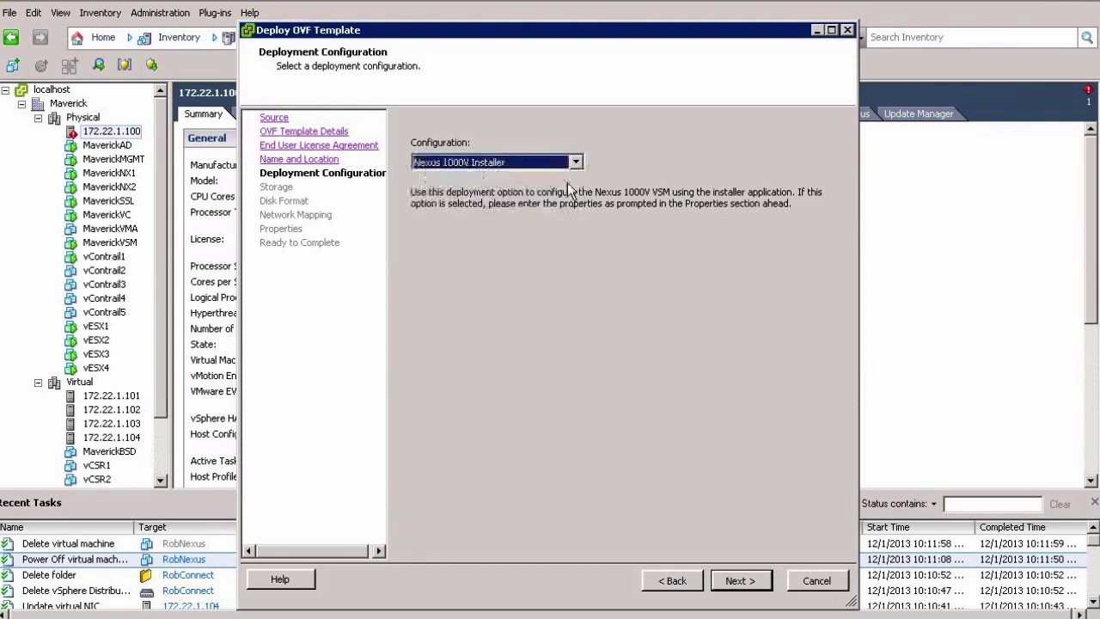
click(741, 582)
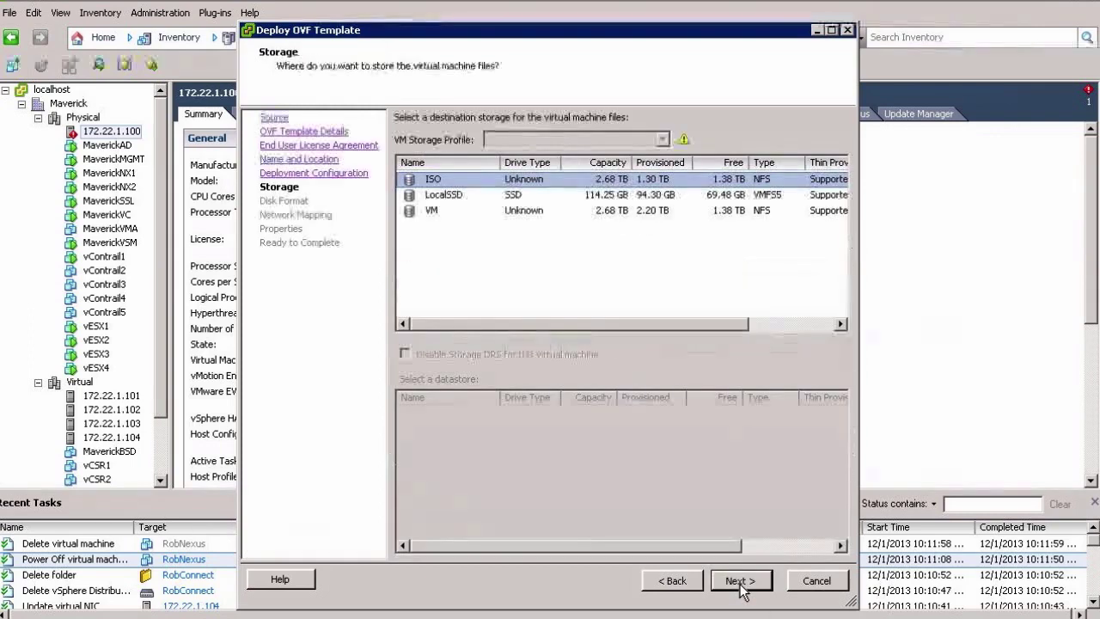
click(431, 212)
click(739, 587)
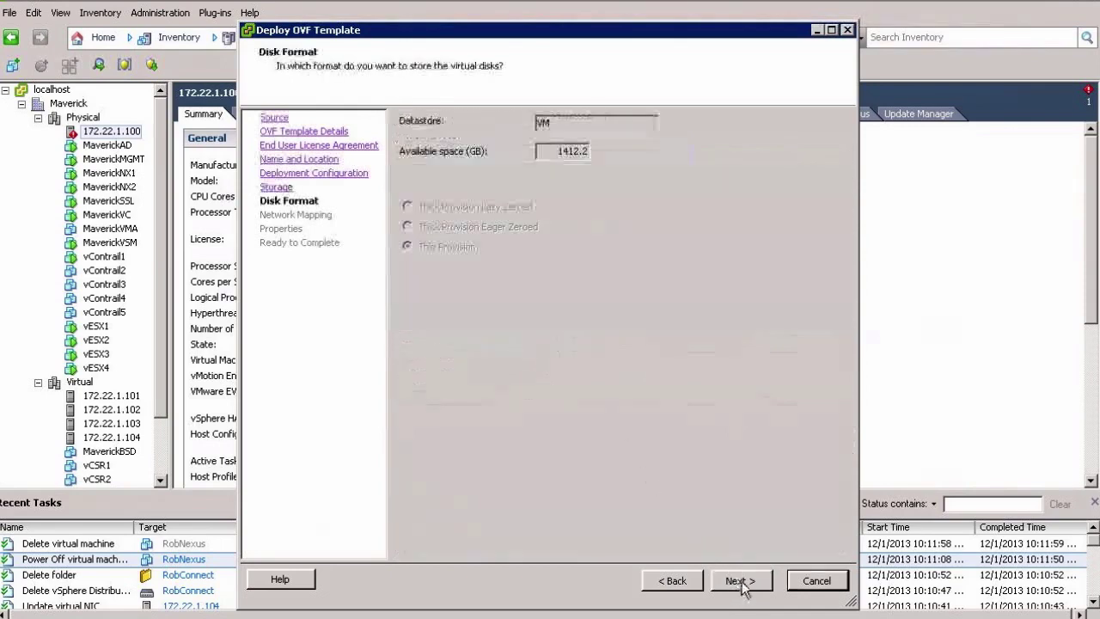
click(741, 584)
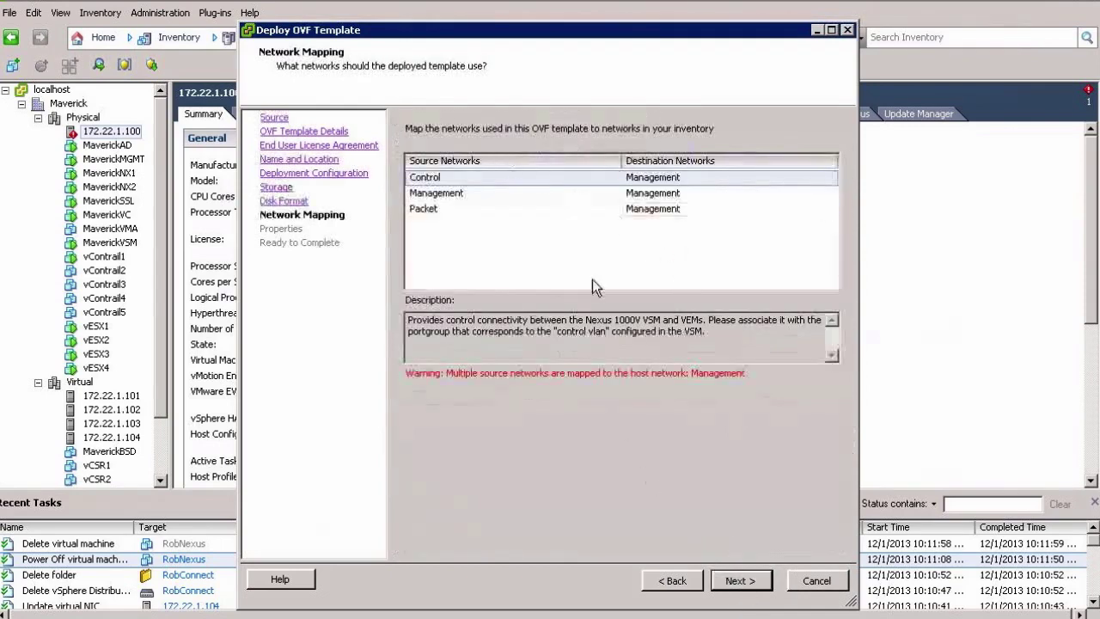
- Map the Control, Management and Packet source networks to the Management destination network and continue to the deployment properties
click(668, 209)
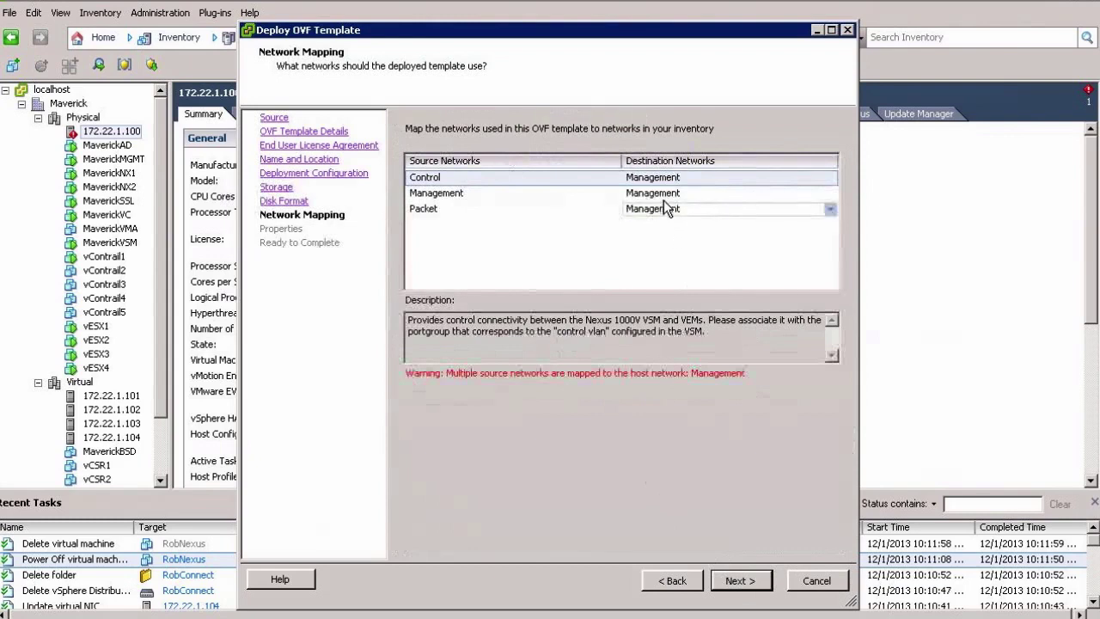
click(741, 181)
click(830, 177)
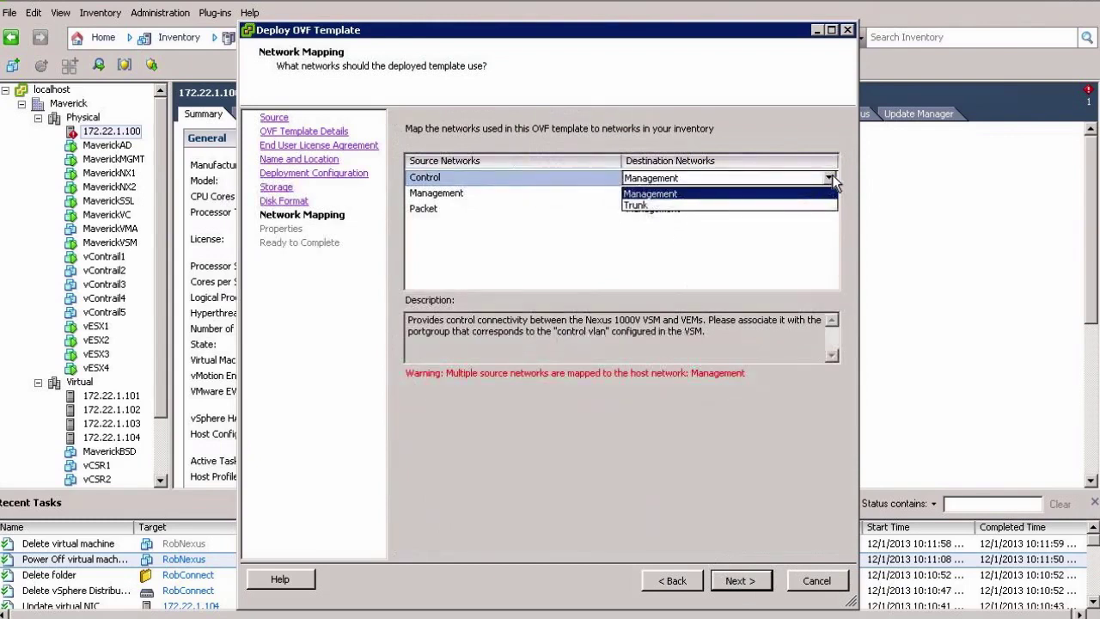
click(776, 195)
click(789, 194)
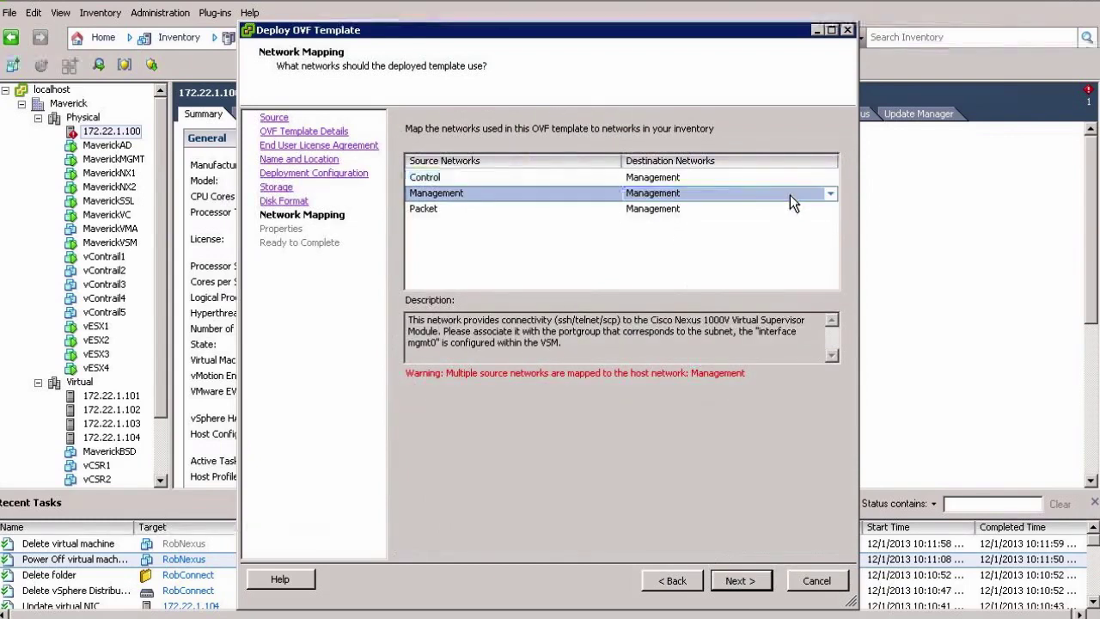
click(830, 196)
click(830, 196)
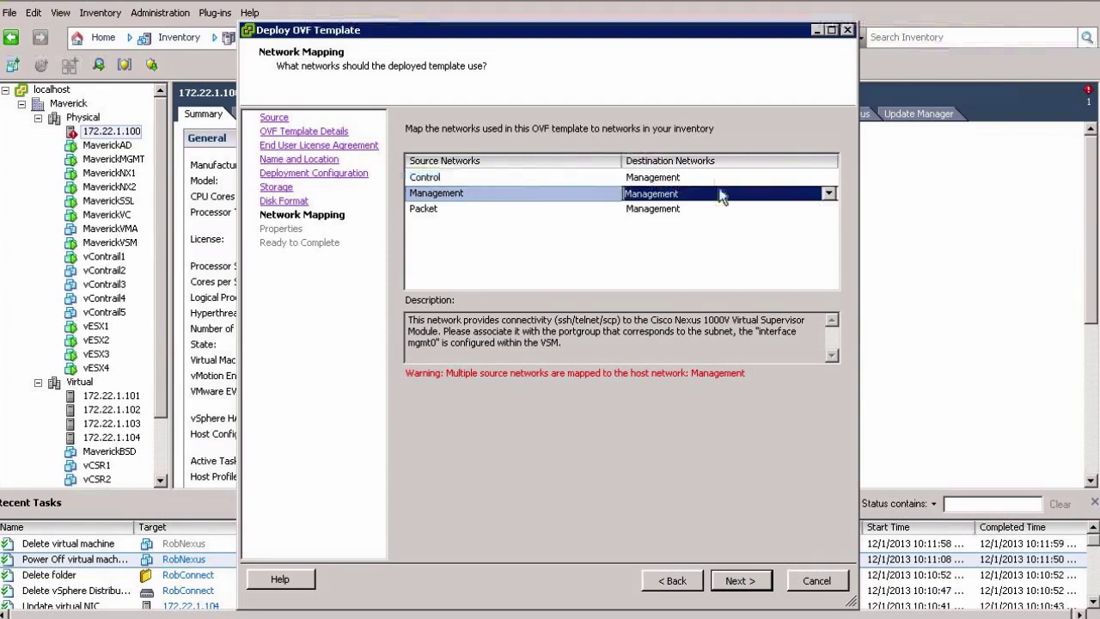
click(654, 179)
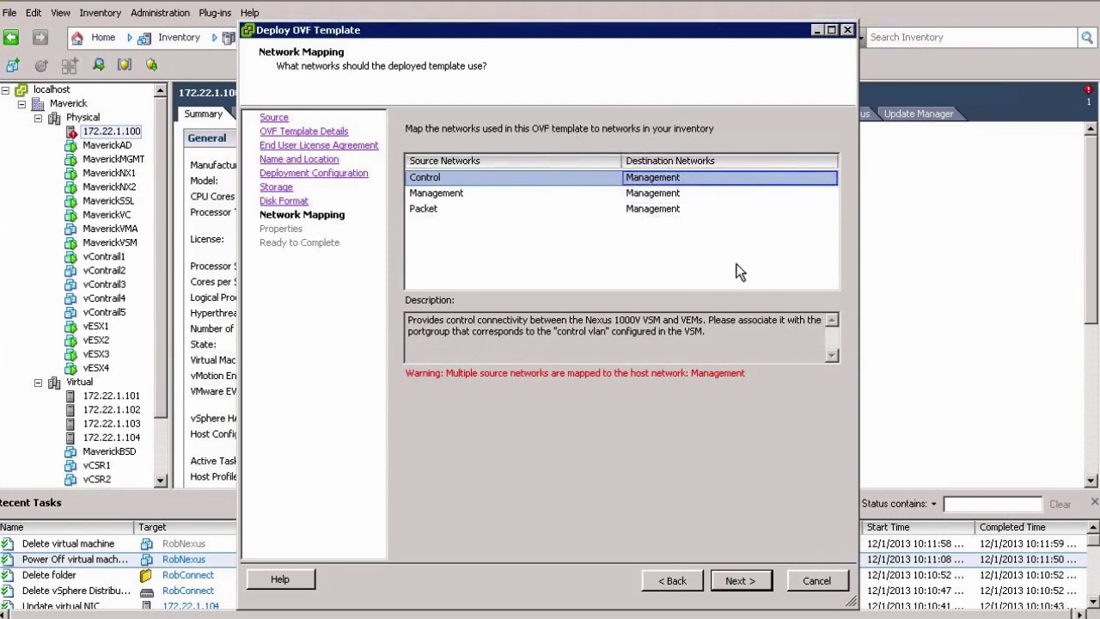
click(671, 194)
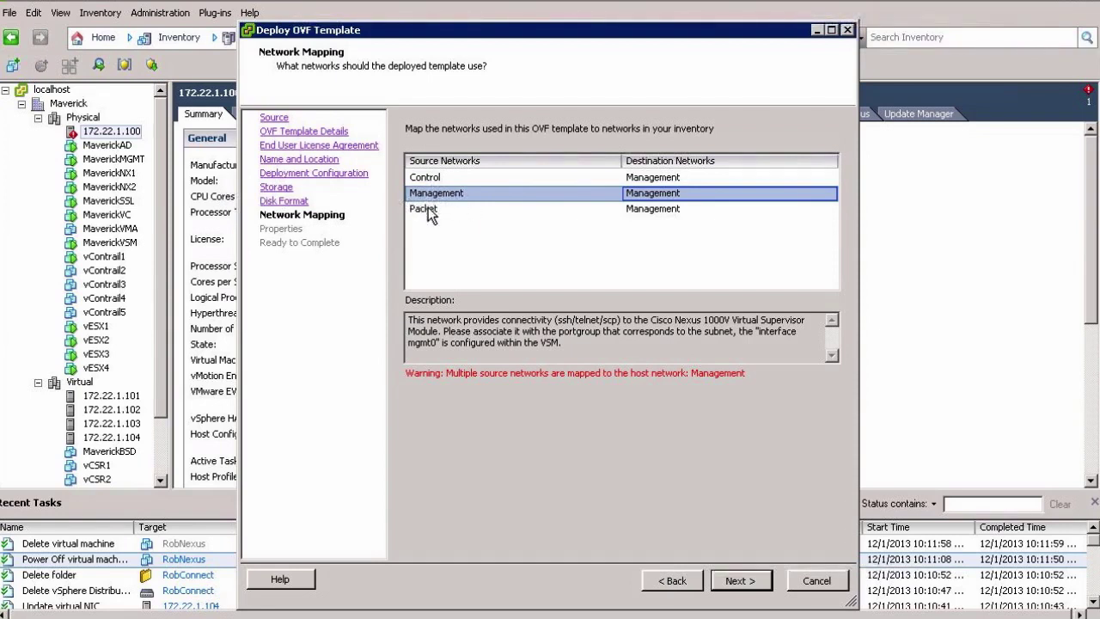
key(Up)
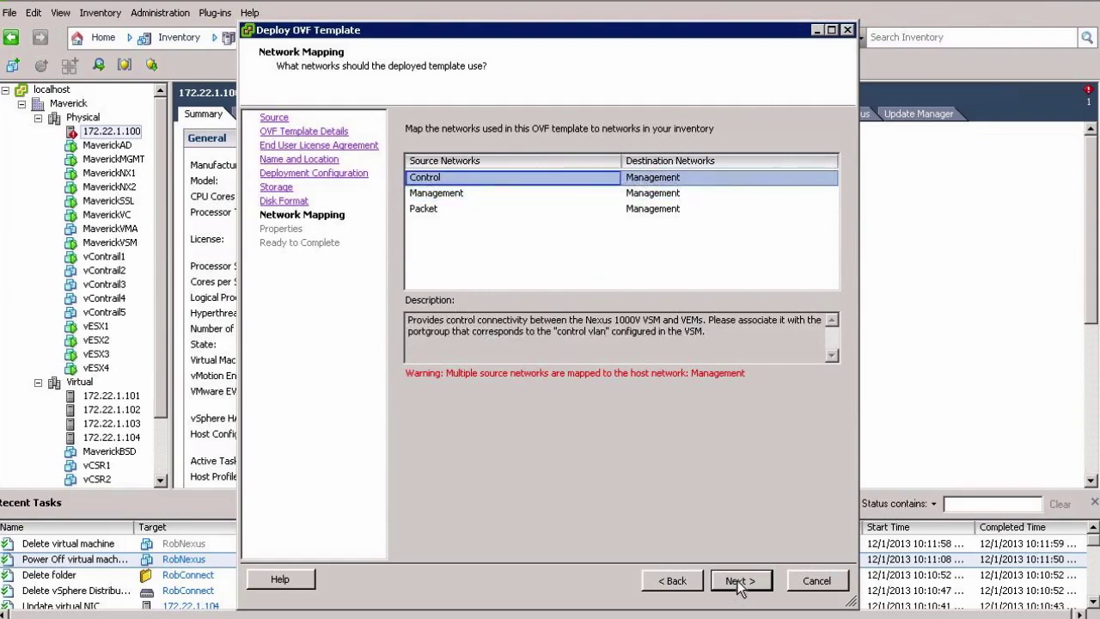
click(739, 581)
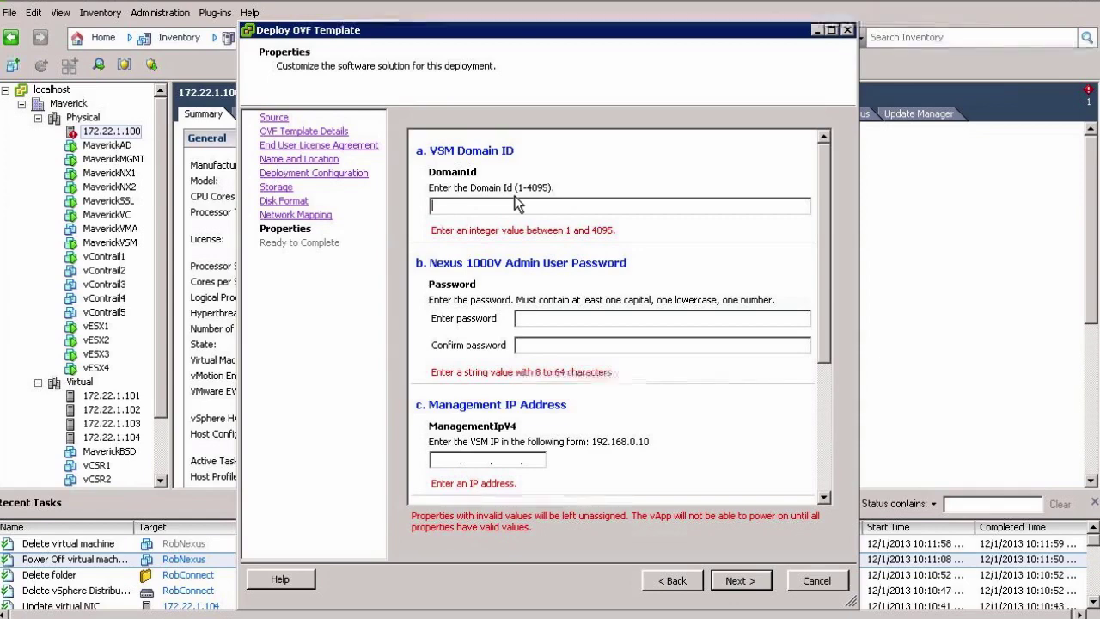
- Set the VSM domain ID to 123, then enter and confirm the Nexus 1000V admin user password
text(101)
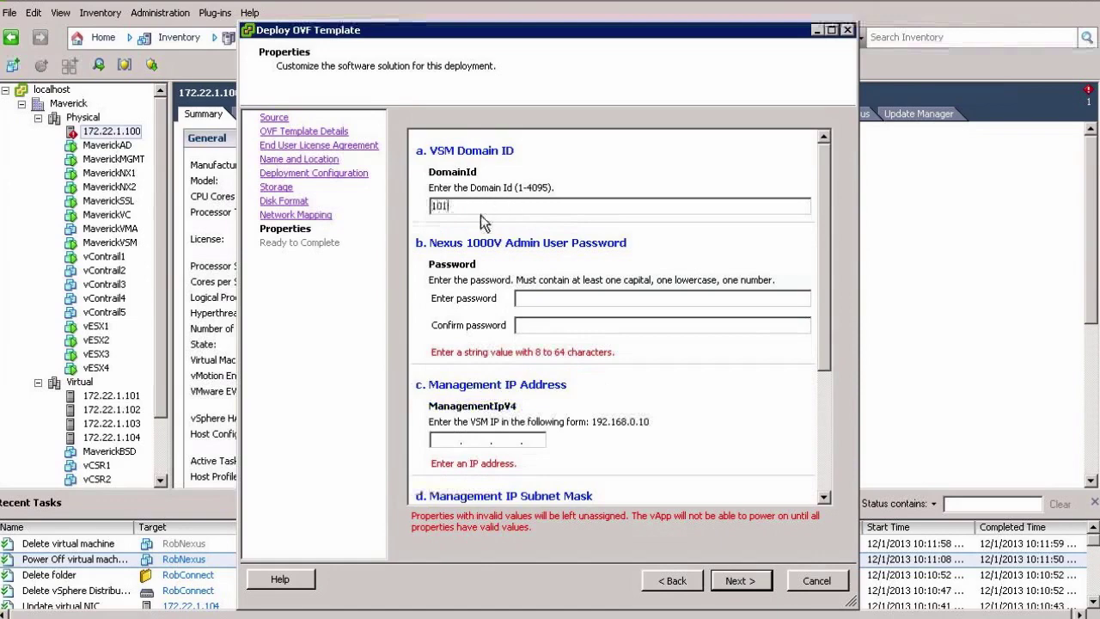
drag(447, 207, 407, 208)
text(123)
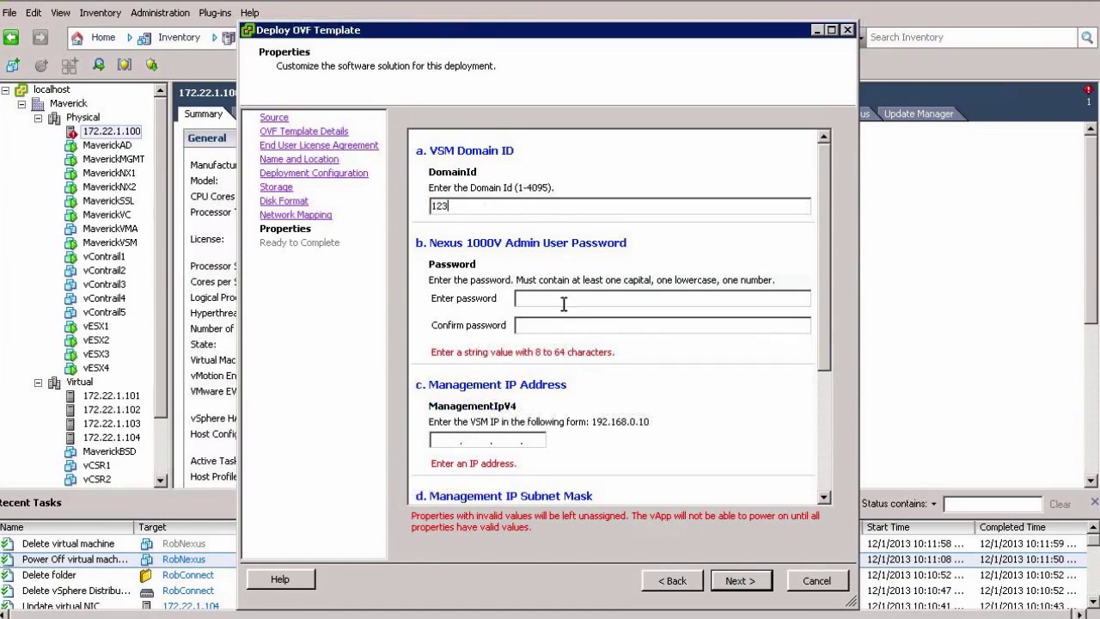
click(648, 299)
text(************)
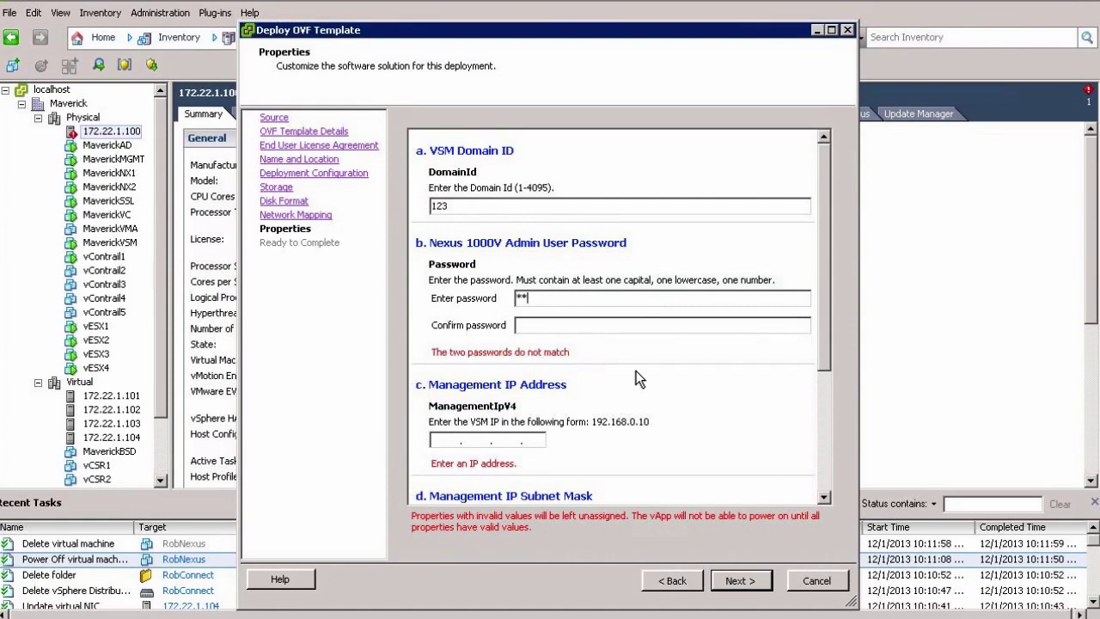
key(Tab)
text(************)
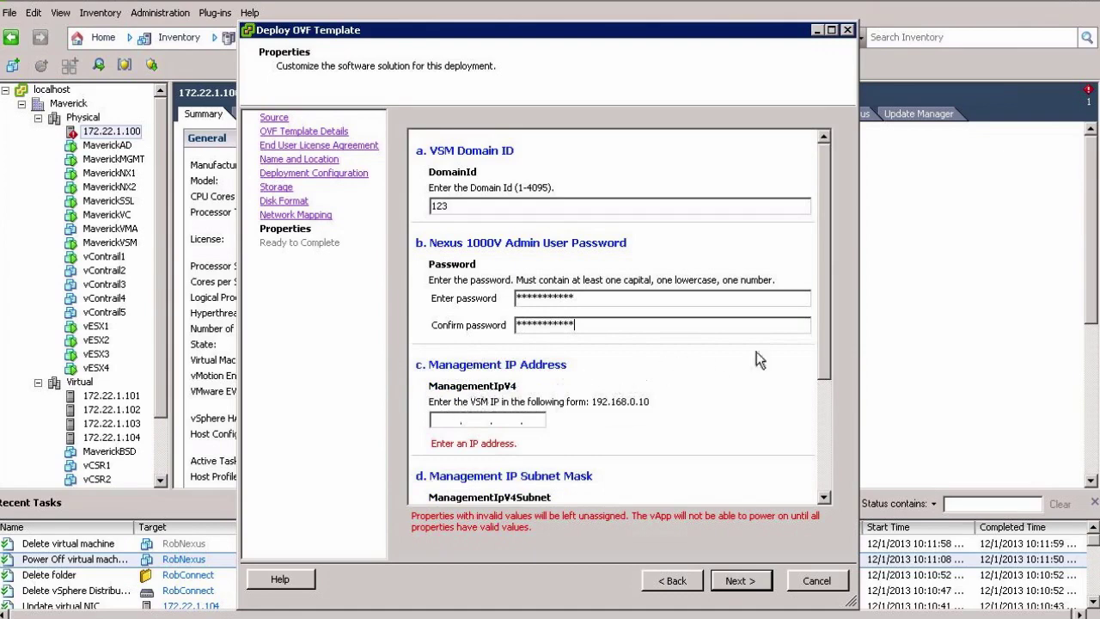
- Set the VSM management IPv4 address to 172.22.1.207
drag(821, 345, 822, 465)
click(446, 244)
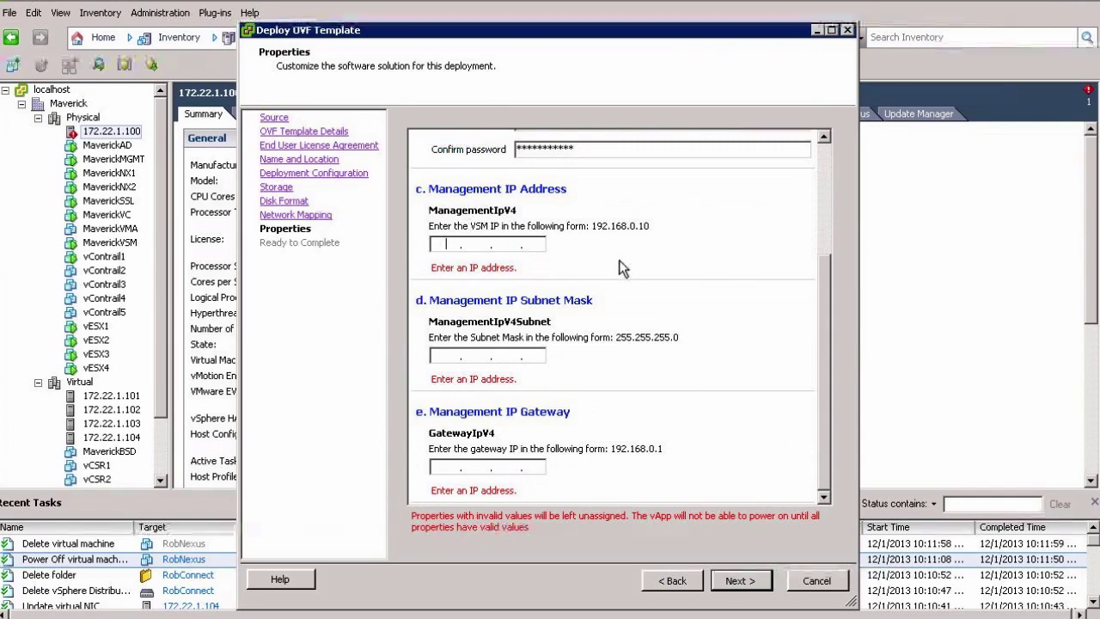
text(172221..)
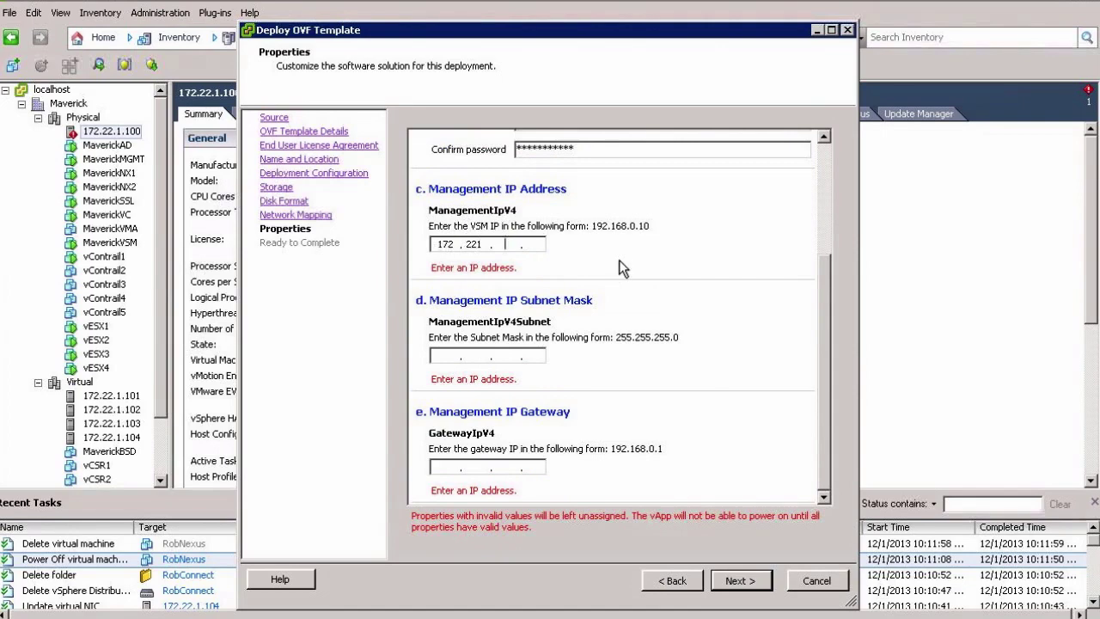
key(shift+Tab)
text(22 . 1 . 207)
- Set the management subnet mask to 255.255.255.0 and the management gateway to 172.22.1.1
key(Tab)
text(255 . 255 . )
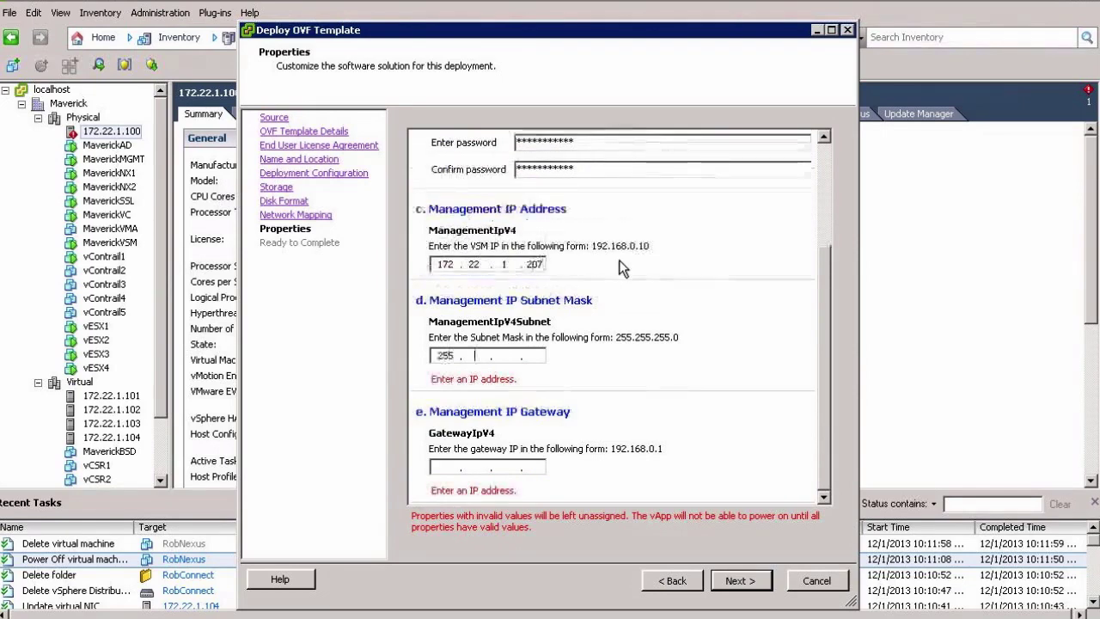
text(255 . 0)
key(Tab)
text(172 . )
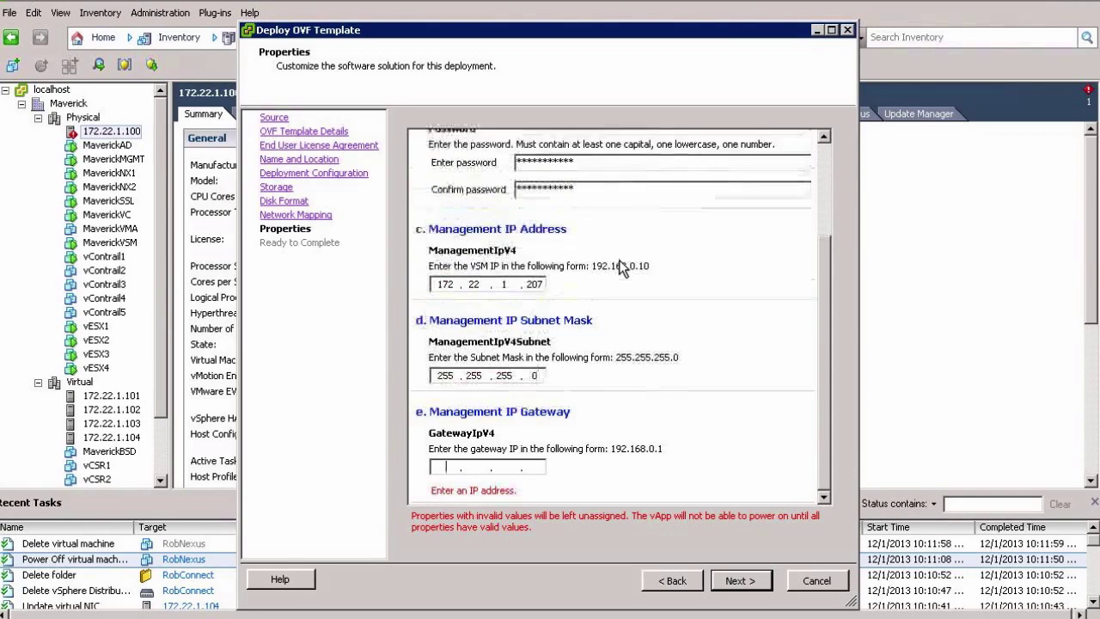
text(22 . 1 . 1)
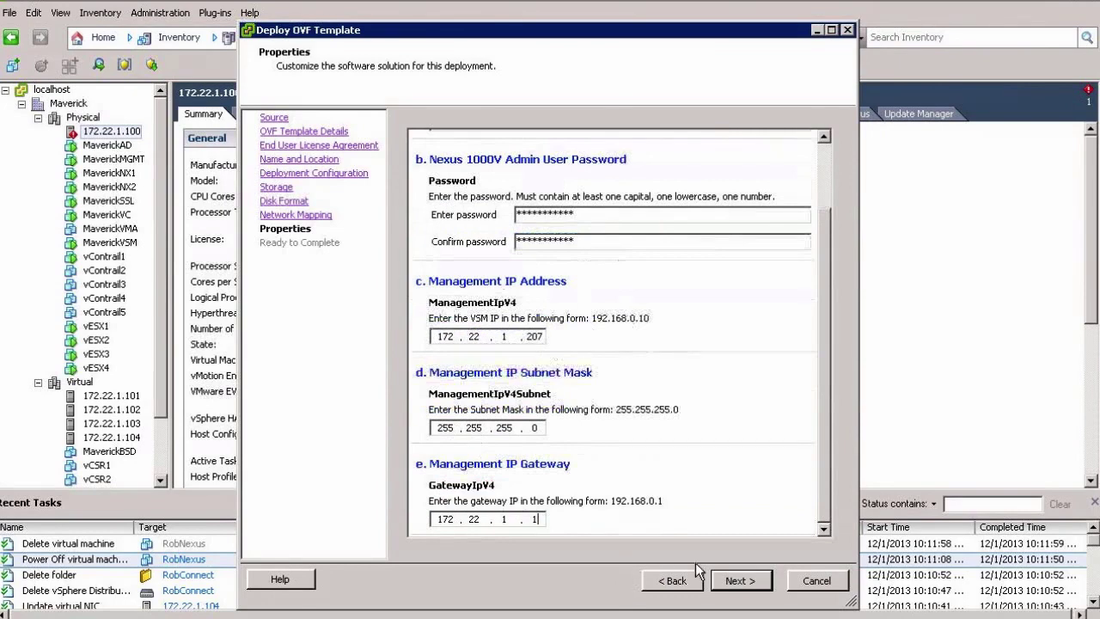
- Finish the OVF deployment of UCSclassNexus without automatic power-on, and enlarge the recent tasks area to check its deployment task
click(739, 581)
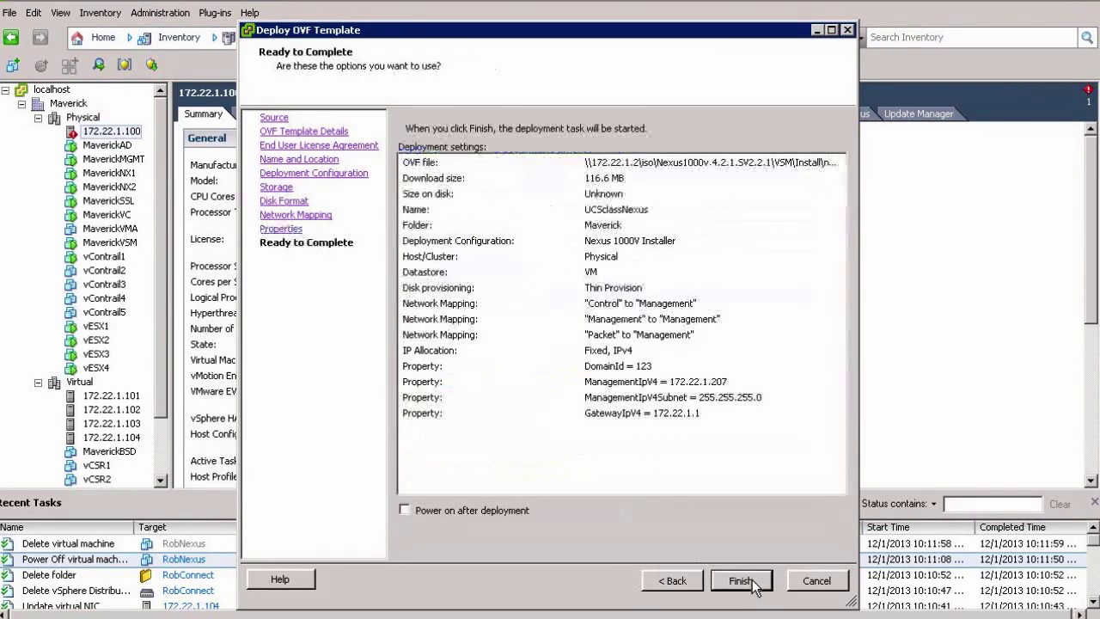
click(739, 581)
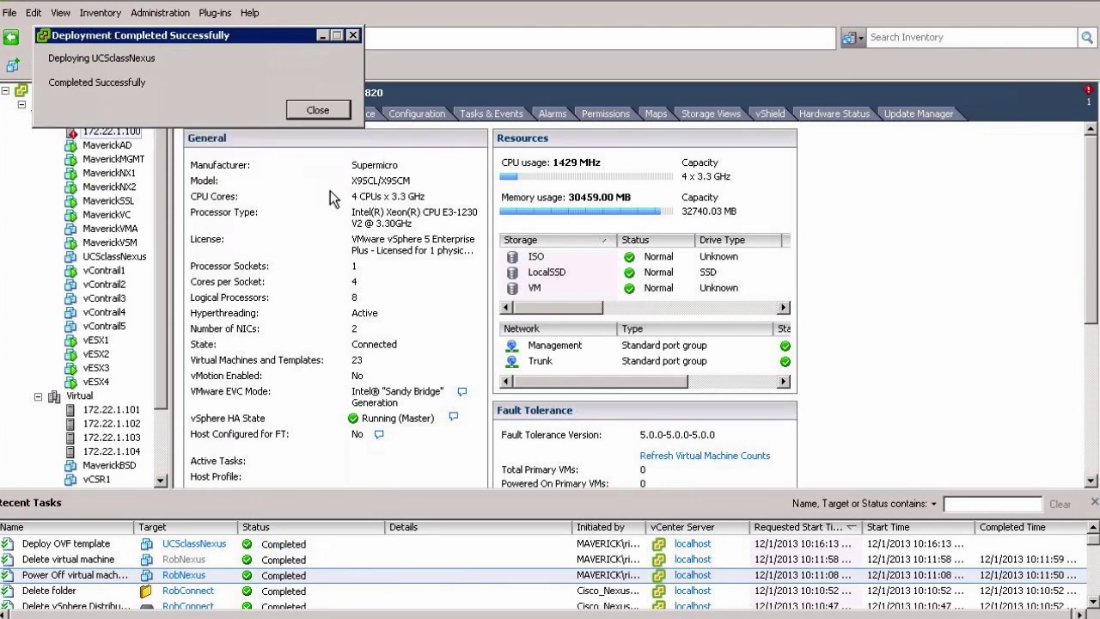
click(317, 111)
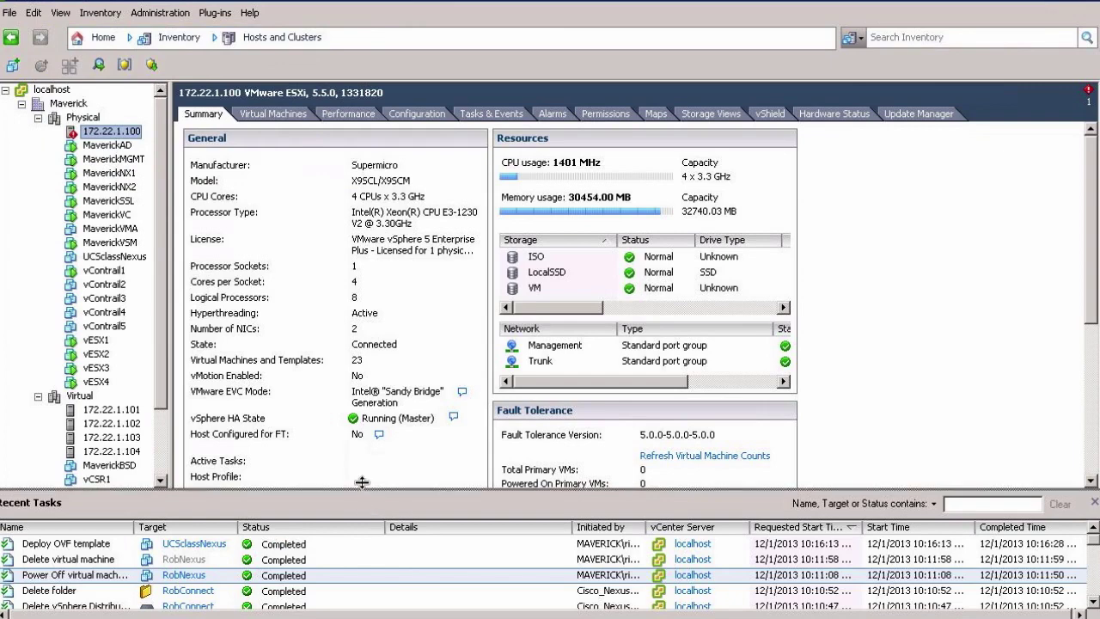
drag(362, 483, 362, 457)
click(110, 521)
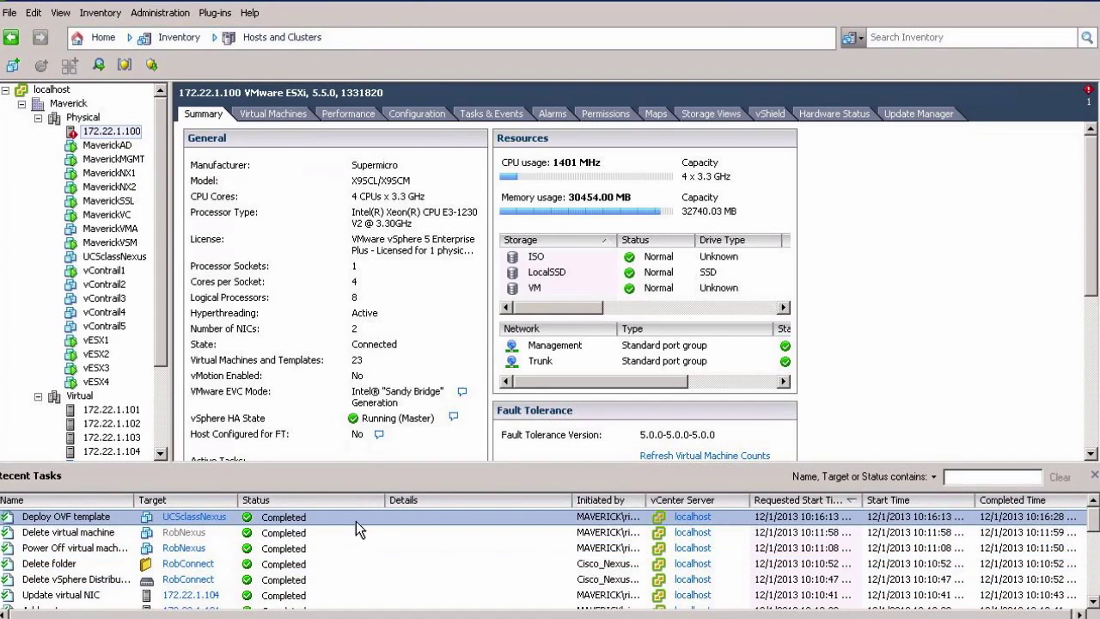
- Power on the UCSclassNexus virtual machine and open its console
click(117, 258)
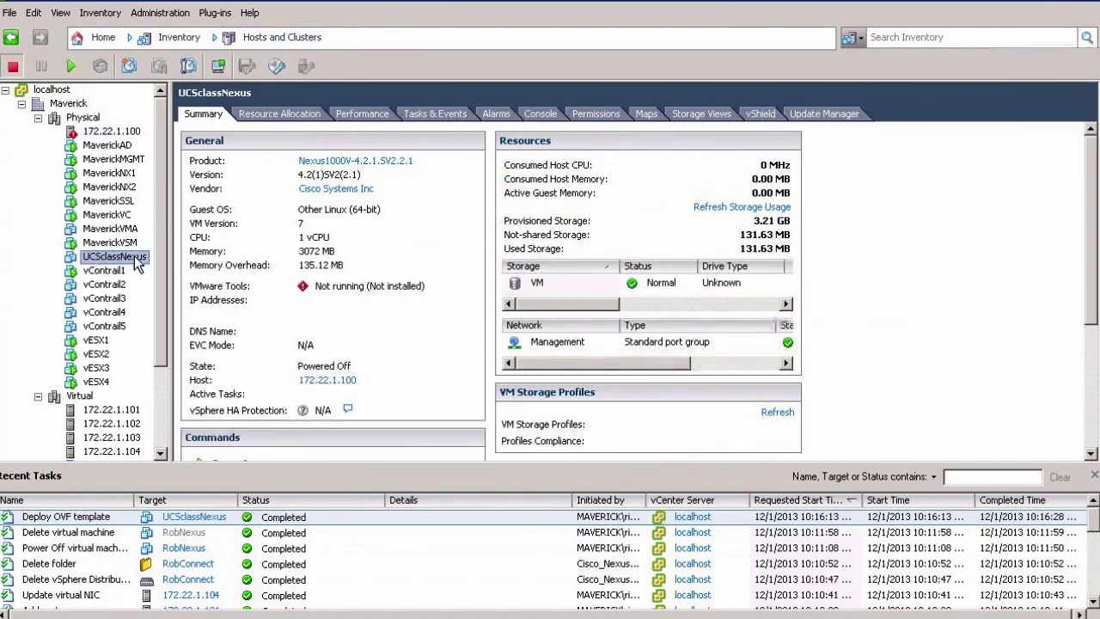
click(72, 66)
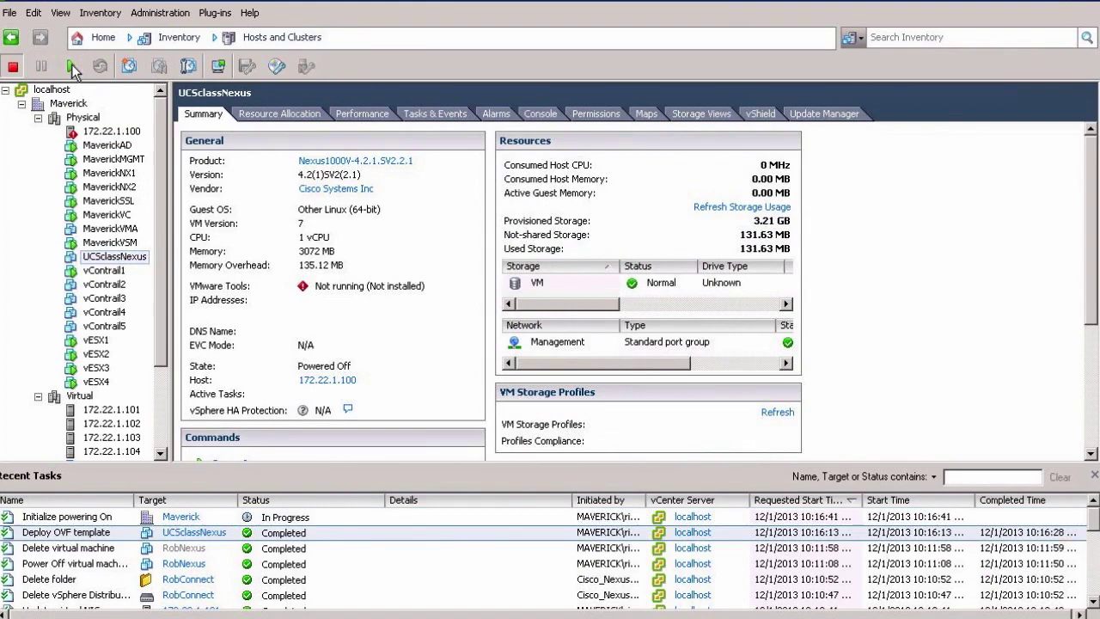
click(221, 68)
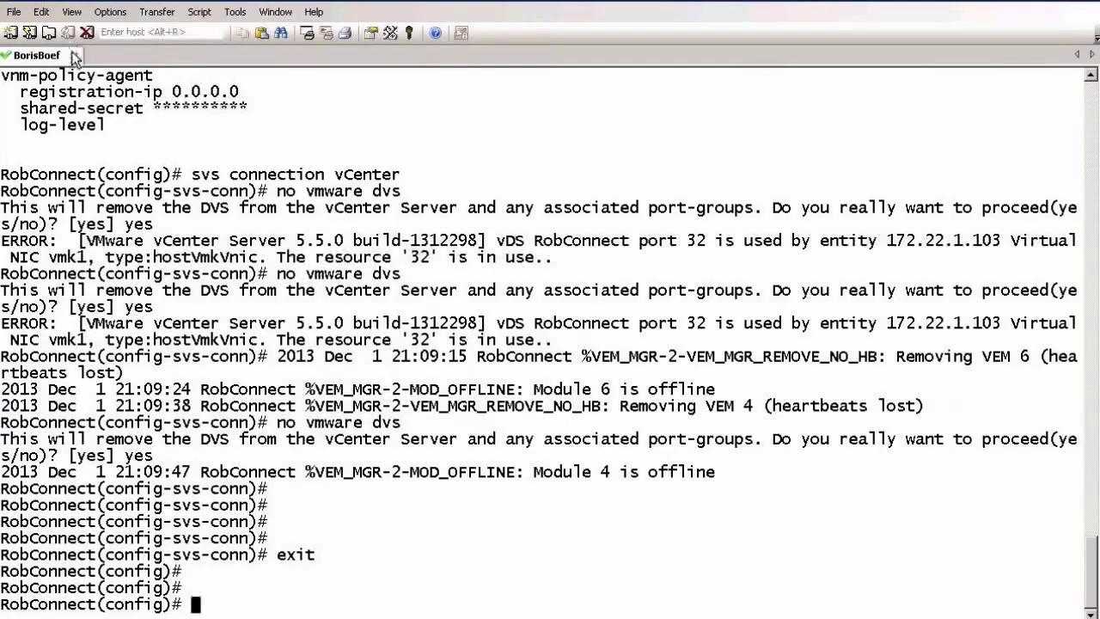
- Switch to SecureCRT and close the session connected to the old RobConnect switch, confirming the disconnection
click(73, 53)
click(537, 348)
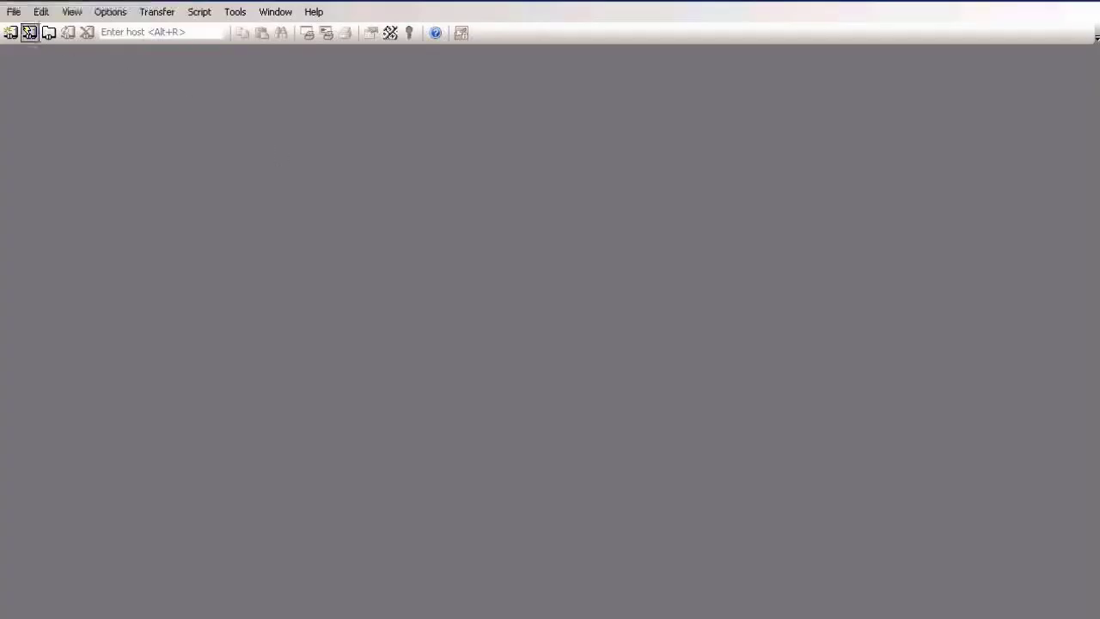
- Connect the saved SSH session to the new Nexus 1000v at 172.22.1.207, accept its host key, and log in as admin with the account password
click(48, 33)
double_click(469, 322)
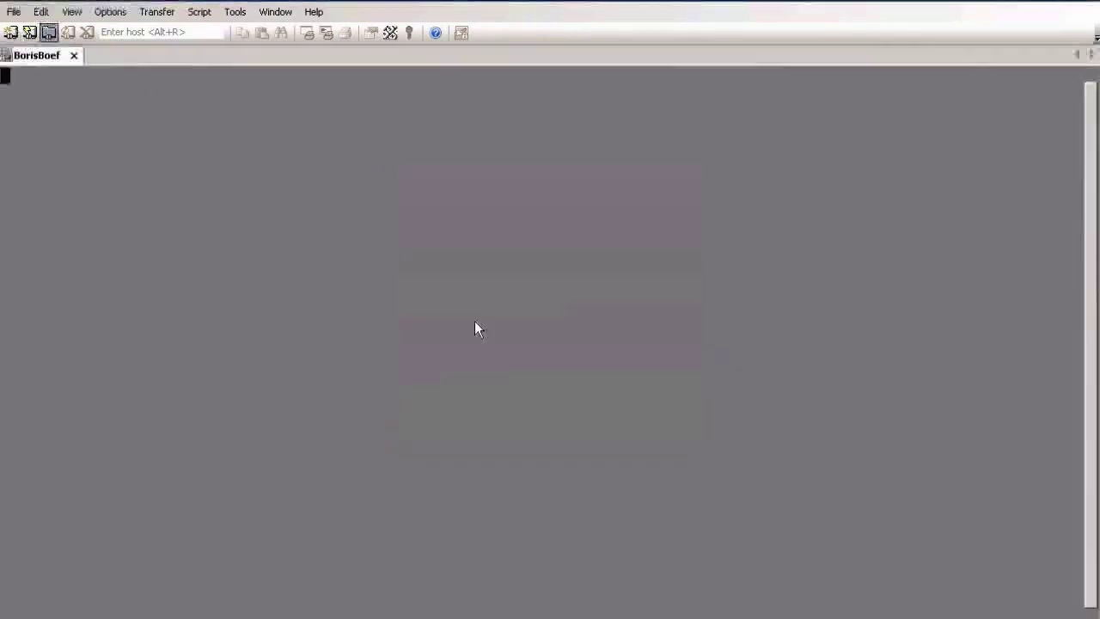
click(597, 388)
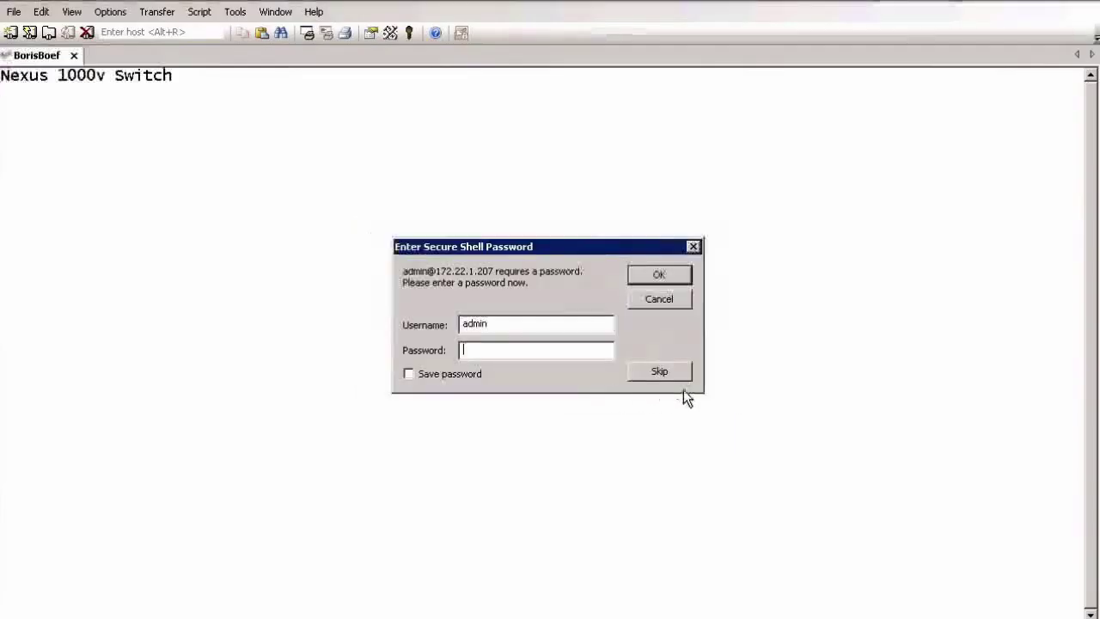
text(************)
key(Return)
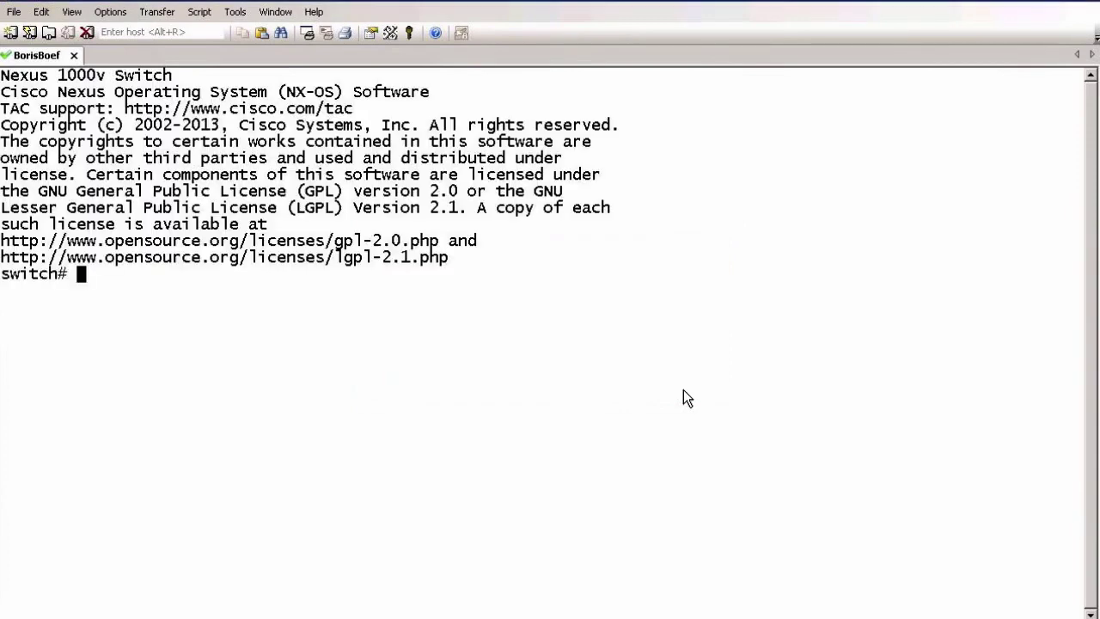
key(Return)
key(Return)
key(Return)
key(Return)
key(Return)
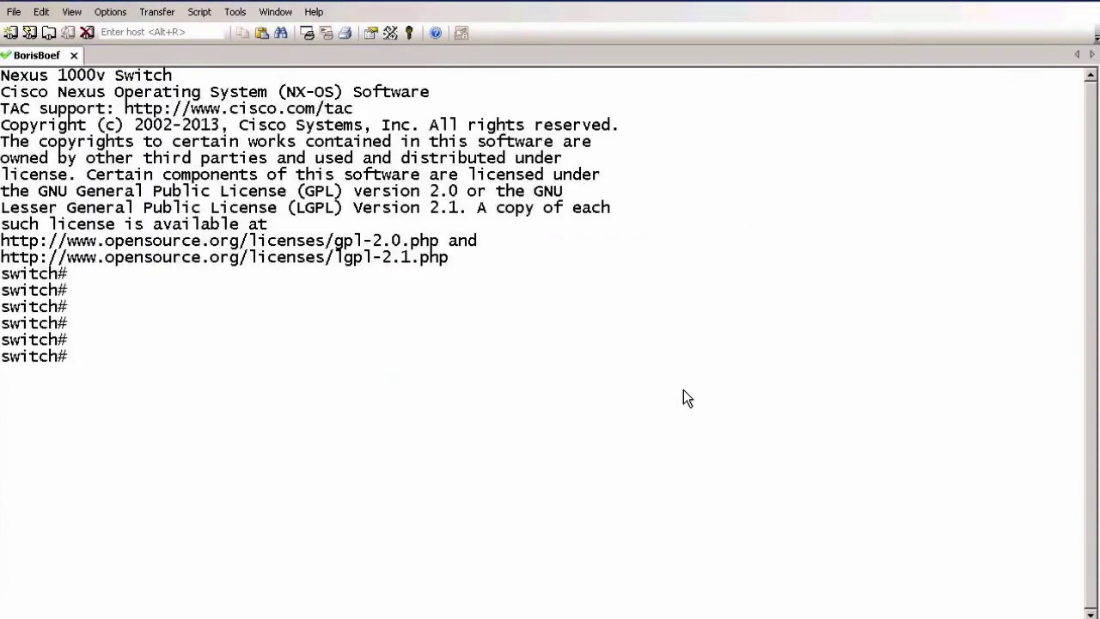
- Show the running configuration of interface mgmt0 on the switch and check its IP address
text(show run int mngmt0)
key(Return)
text(sh run int mgmt0)
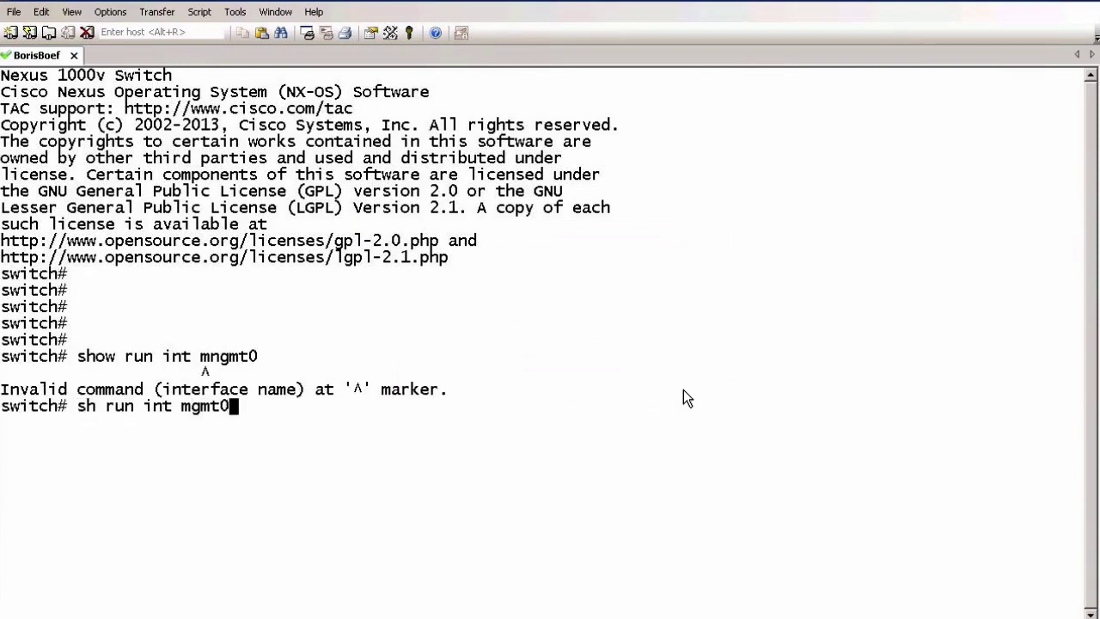
key(Return)
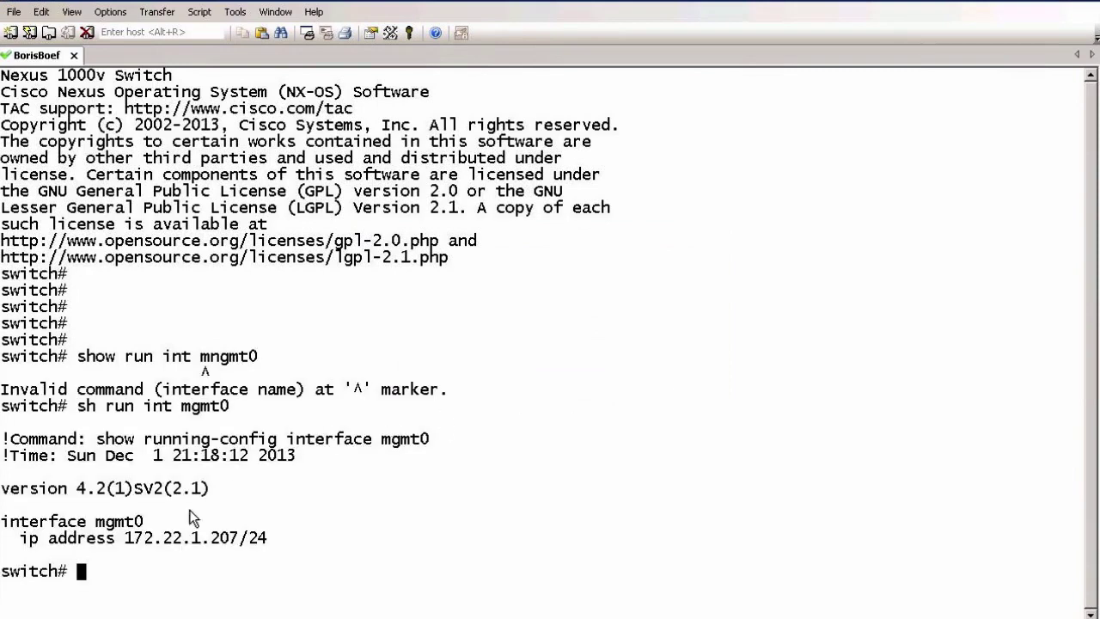
drag(124, 538, 249, 536)
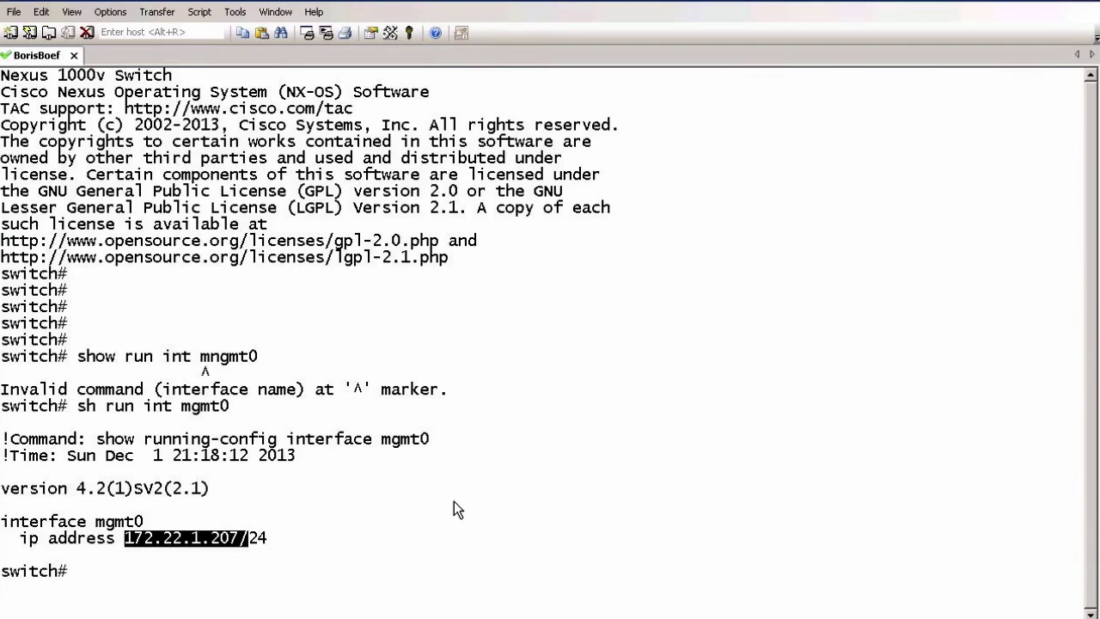
click(454, 502)
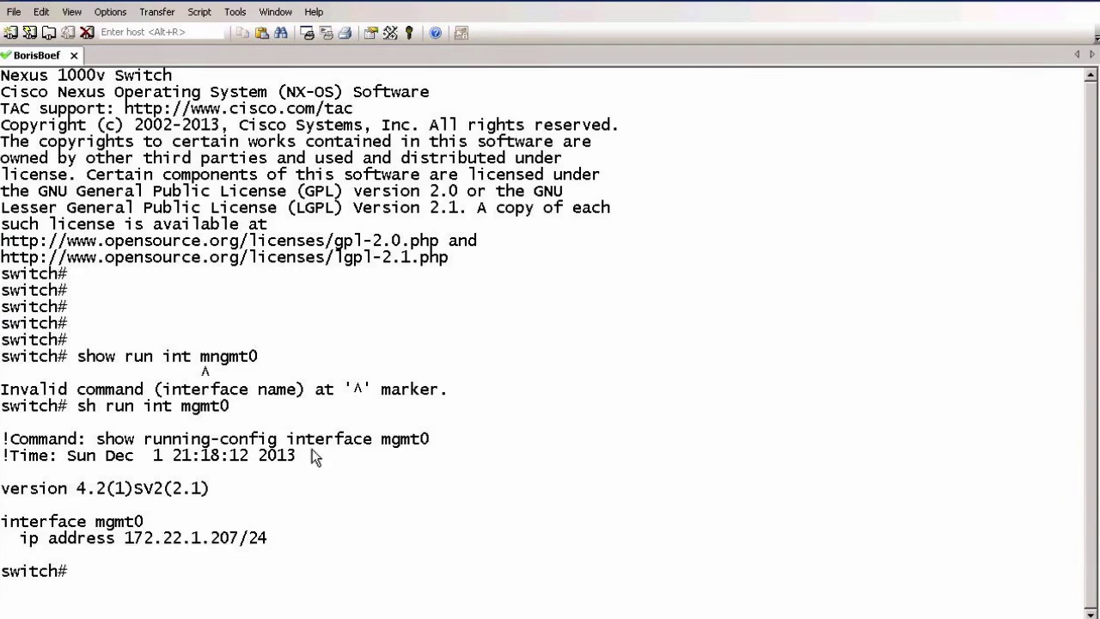
- Show the switch's full running configuration and page through it to the end, examining the management VRF, VLAN, interface and svs-domain settings
text(show run)
key(Return)
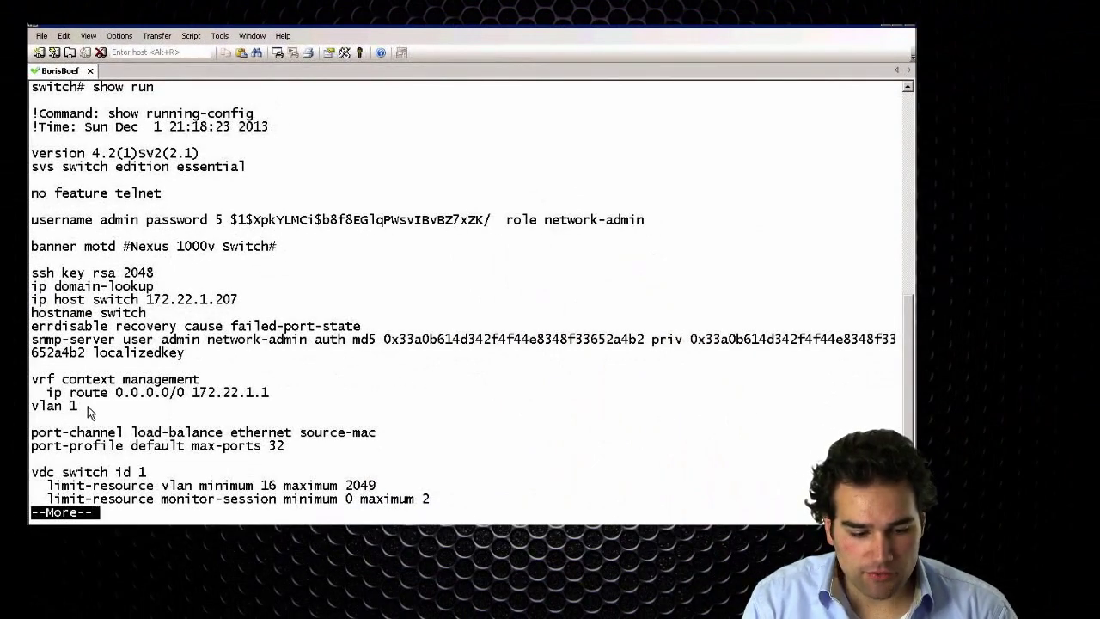
drag(86, 407, 39, 408)
drag(207, 385, 73, 383)
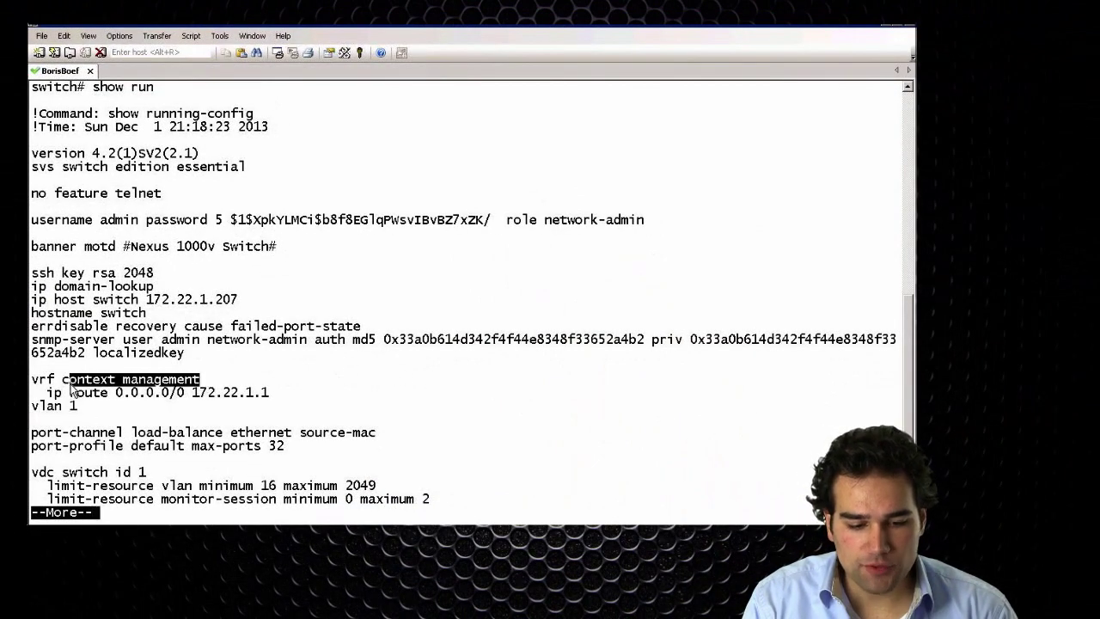
click(86, 389)
key(Return)
key(Return)
key(Return)
key(Return)
key(Return)
key(Return)
key(Return)
key(Return)
key(Return)
key(Return)
key(Return)
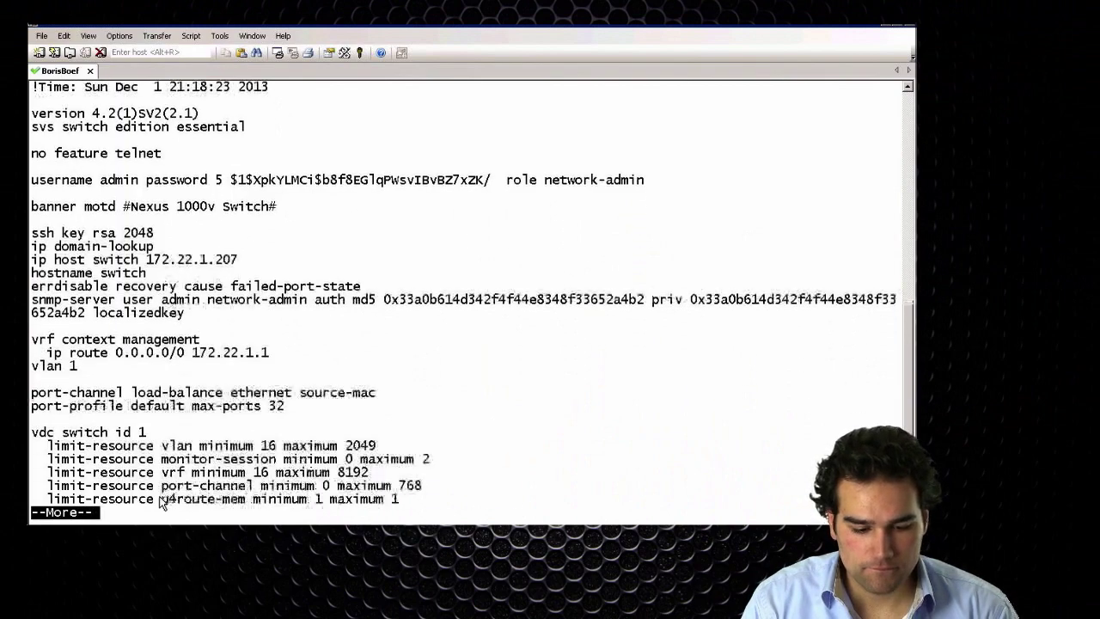
key(Return)
key(Return)
key(Return)
key(Return)
key(Return)
key(Return)
key(Return)
key(Return)
key(Return)
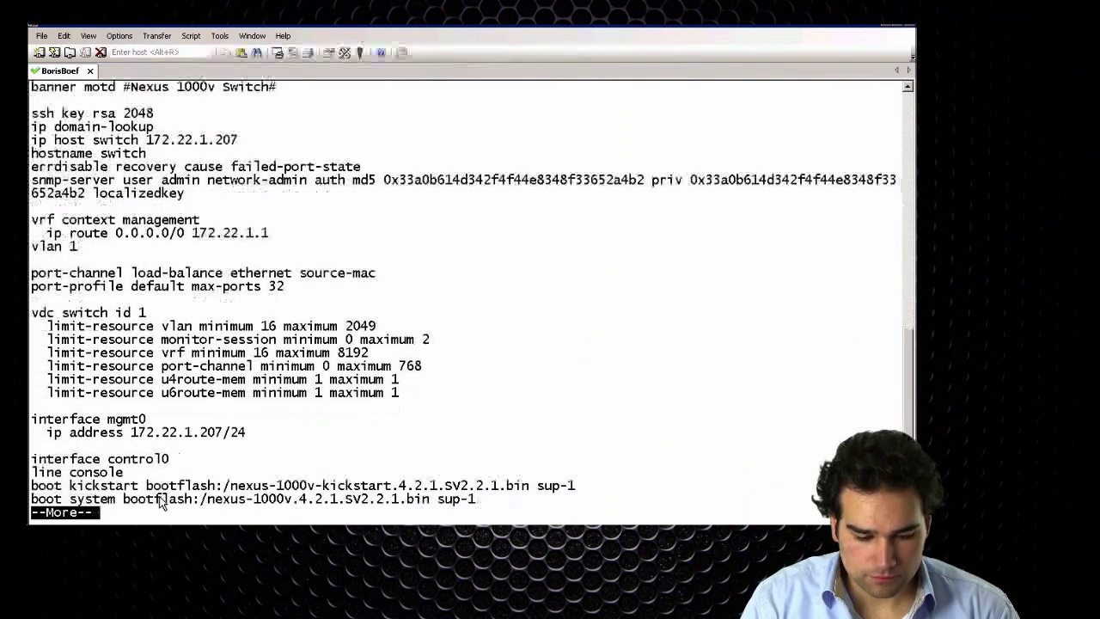
key(Return)
key(Return)
key(Return)
key(Return)
key(Return)
key(Return)
key(Return)
key(Return)
key(Return)
key(Return)
key(Return)
key(Return)
key(Return)
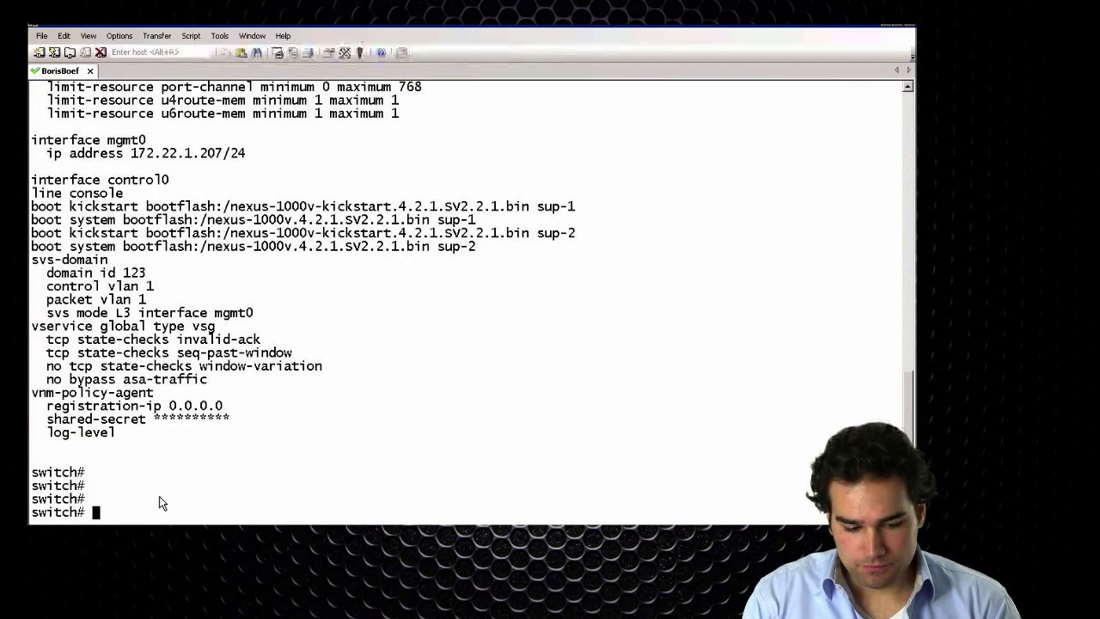
- Enter global configuration mode on the switch with conf t
text(conf t)
key(Return)
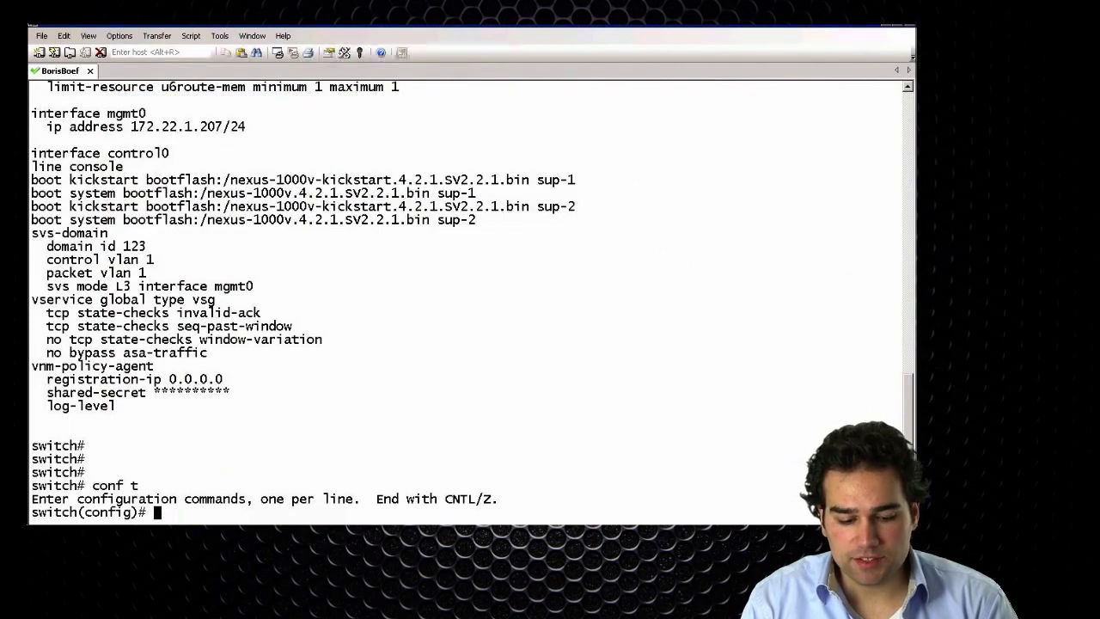
- Switch to the vSphere Client, open the Plug-in Manager, and widen the plug-in name column to show the full Cisco_Nexus_1000V names
key(alt+Tab)
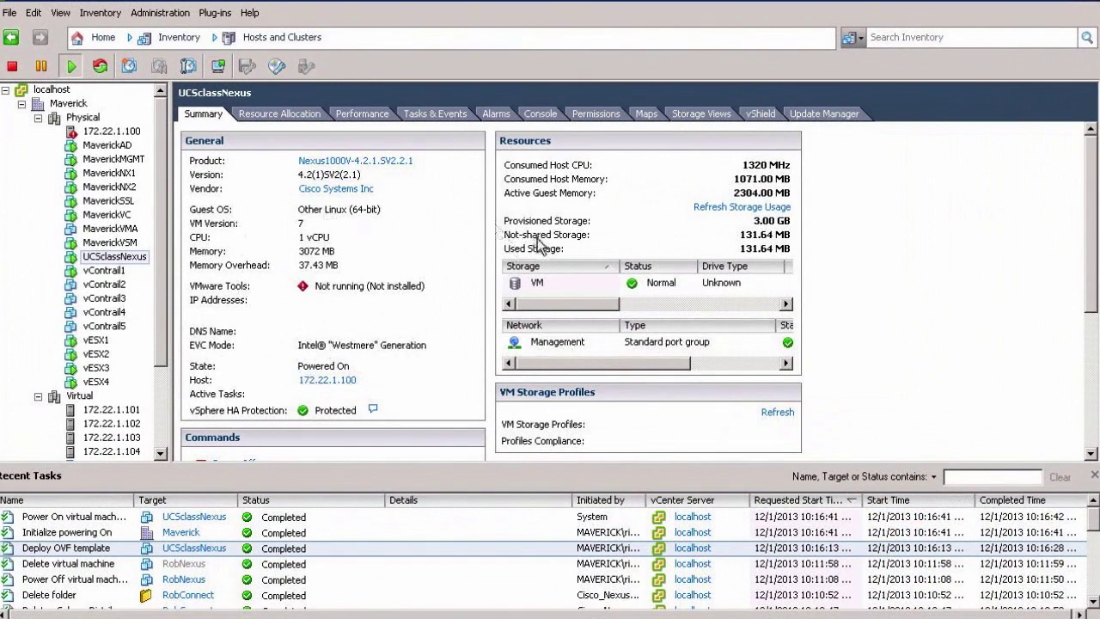
click(214, 13)
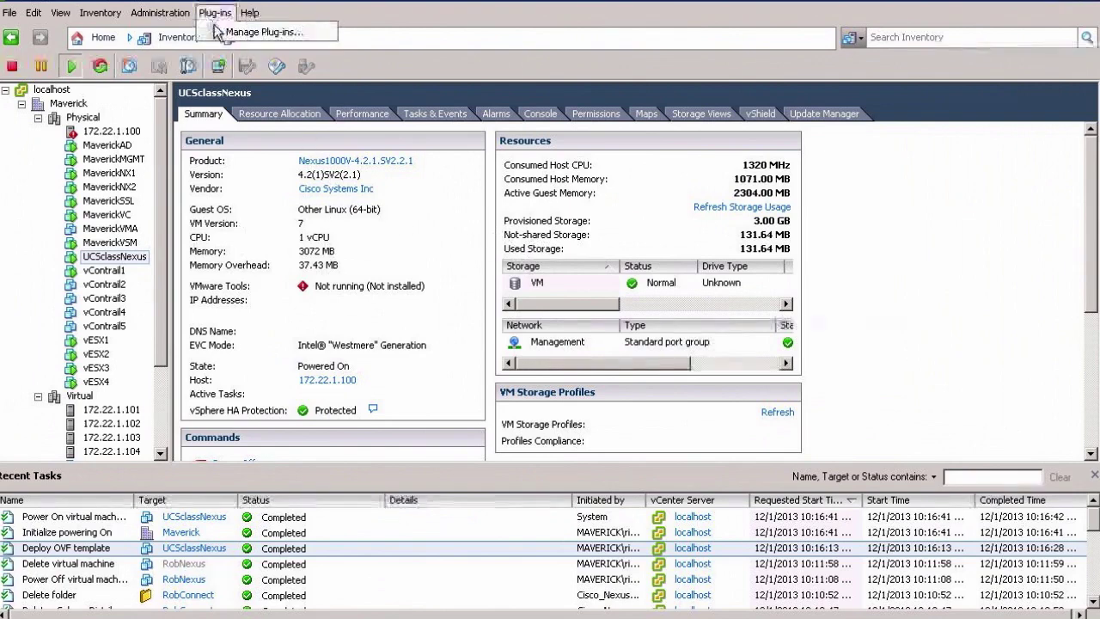
click(220, 32)
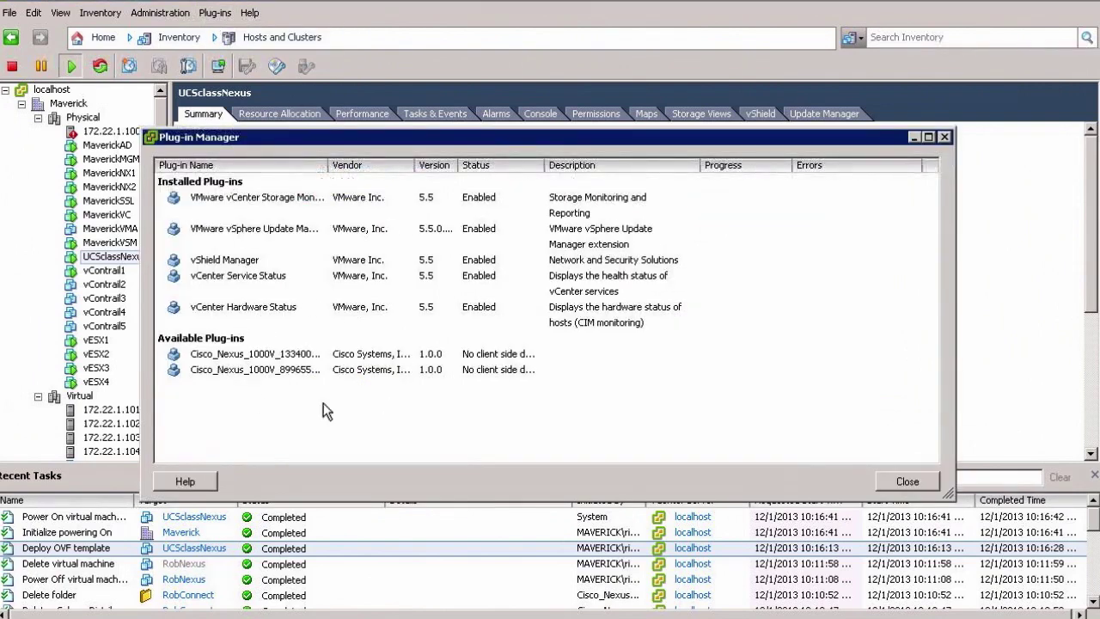
drag(331, 166, 429, 165)
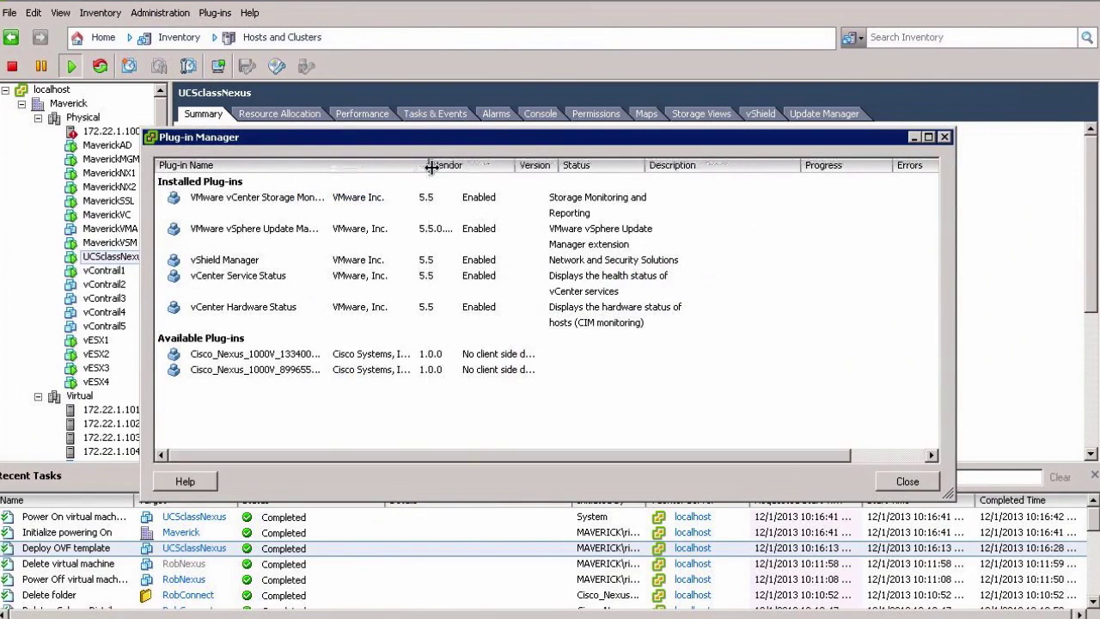
right_click(296, 370)
click(326, 386)
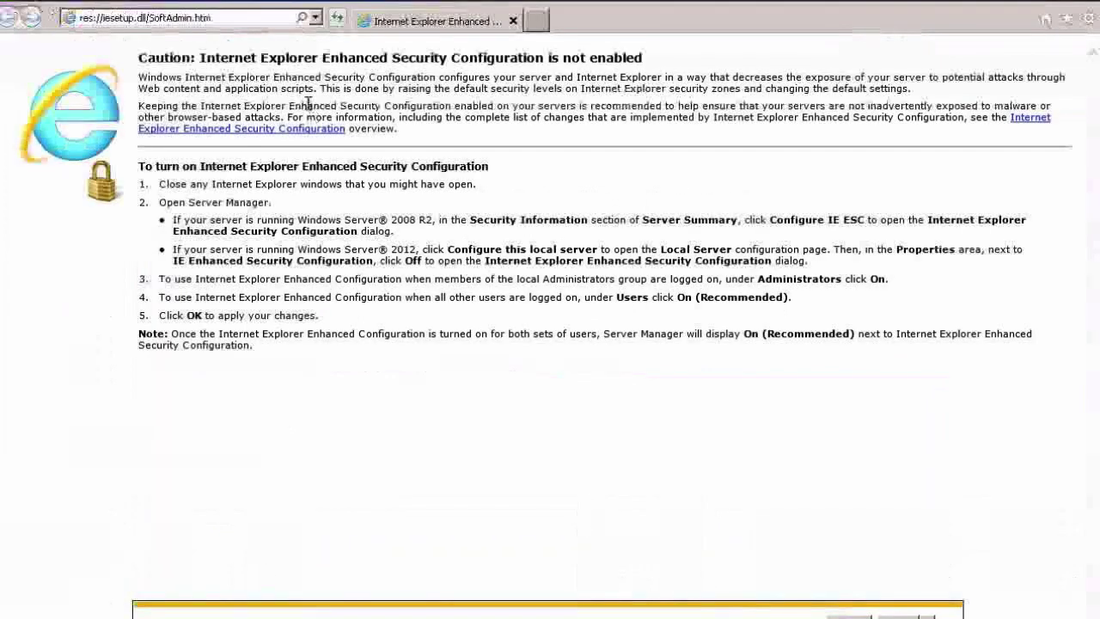
- In Internet Explorer, open the Nexus 1000V web page at 172.22.1.207
click(228, 23)
text(172.22.1.207/)
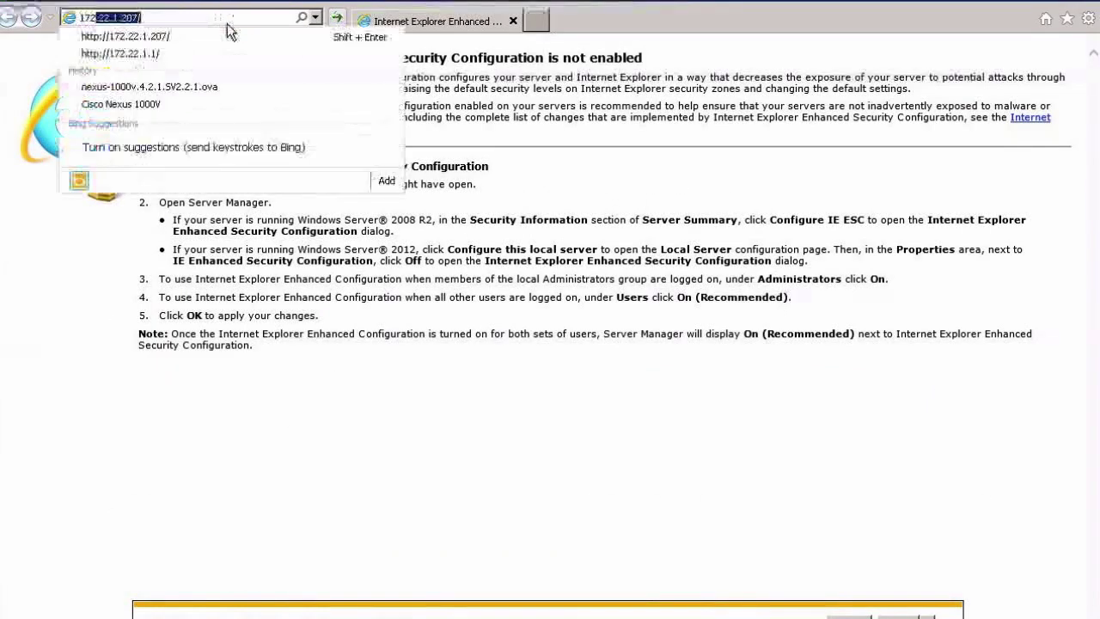
key(Return)
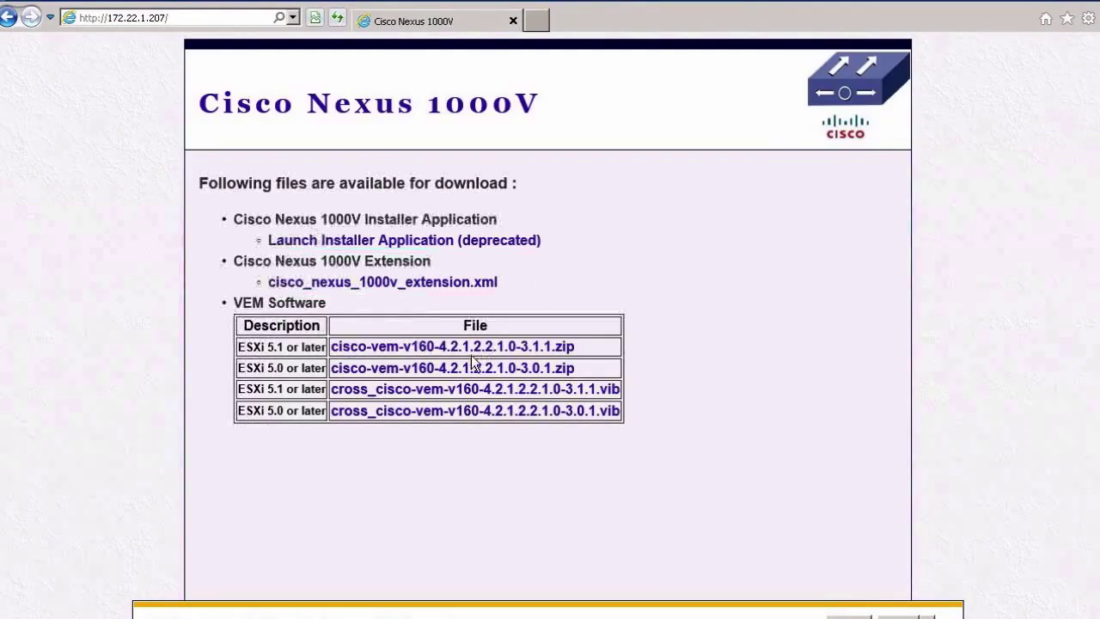
- Save the cisco_nexus_1000v_extension.xml link target to D:\Downloads as cisco_nexus_1000v_extension_ucsclass
click(502, 282)
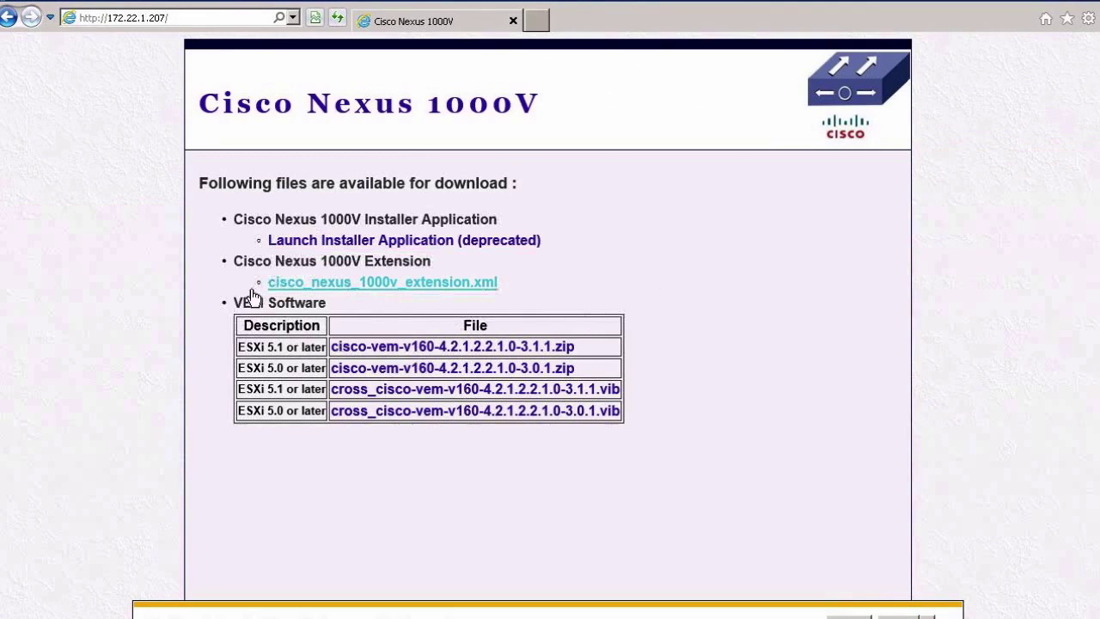
right_click(449, 277)
click(487, 348)
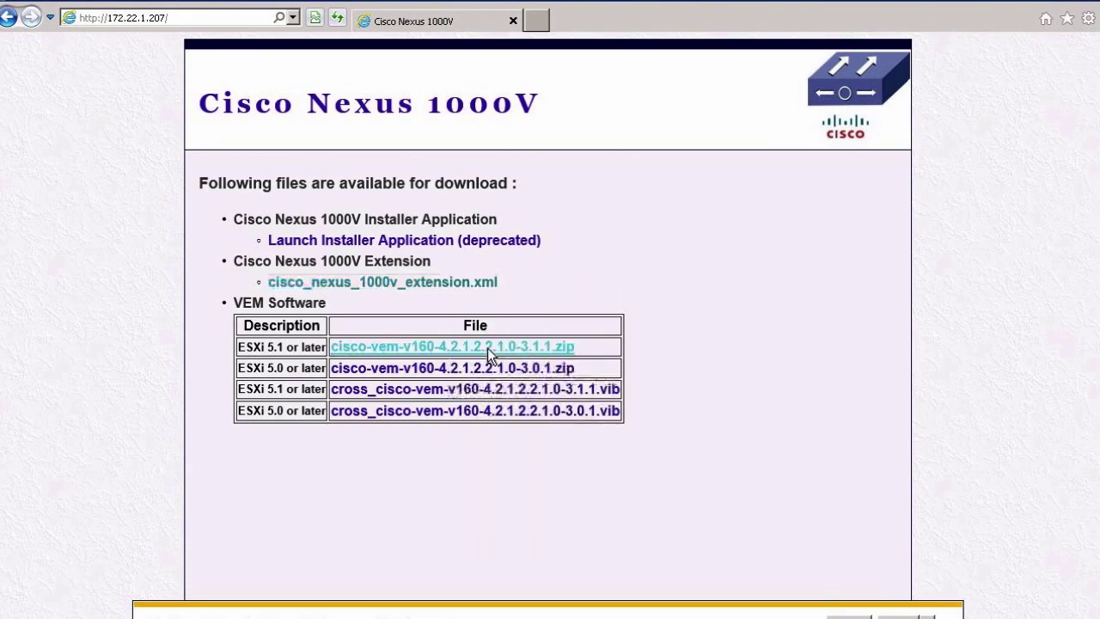
click(283, 351)
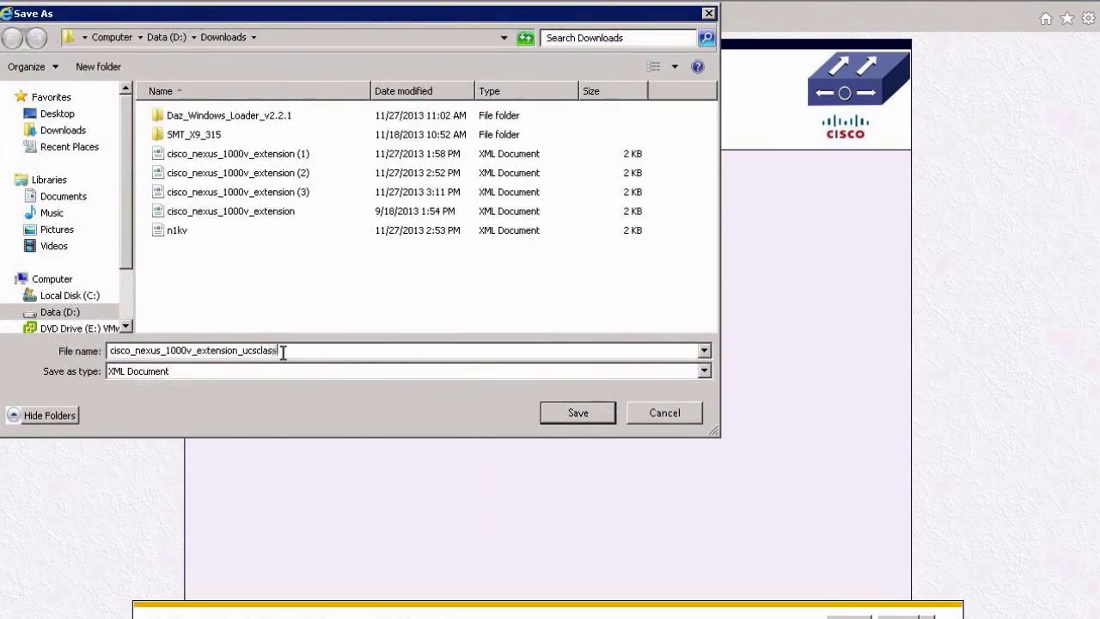
click(579, 422)
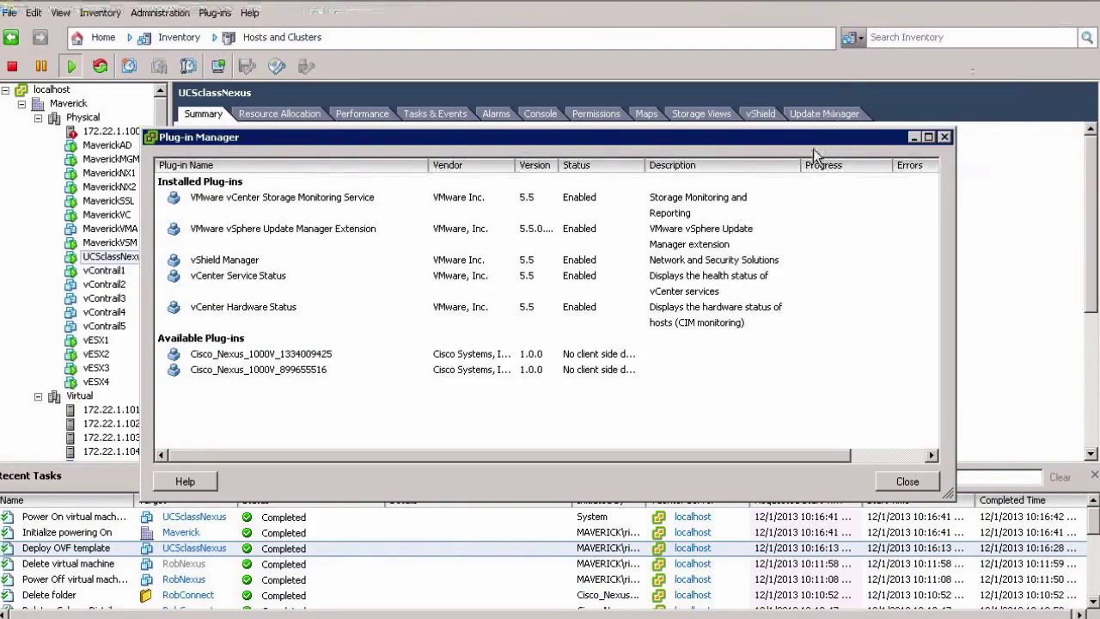
- Start registering a new plug-in in the vSphere Plug-in Manager and load cisco_nexus_1000v_extension_ucsclass from the Downloads folder on Data (D:)
right_click(297, 420)
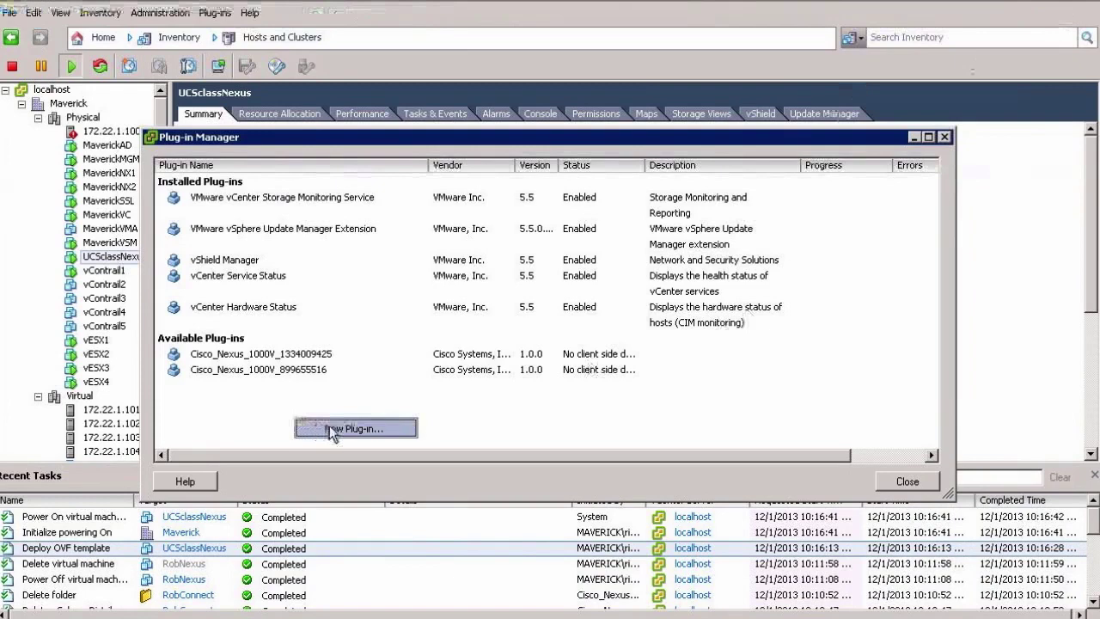
click(324, 423)
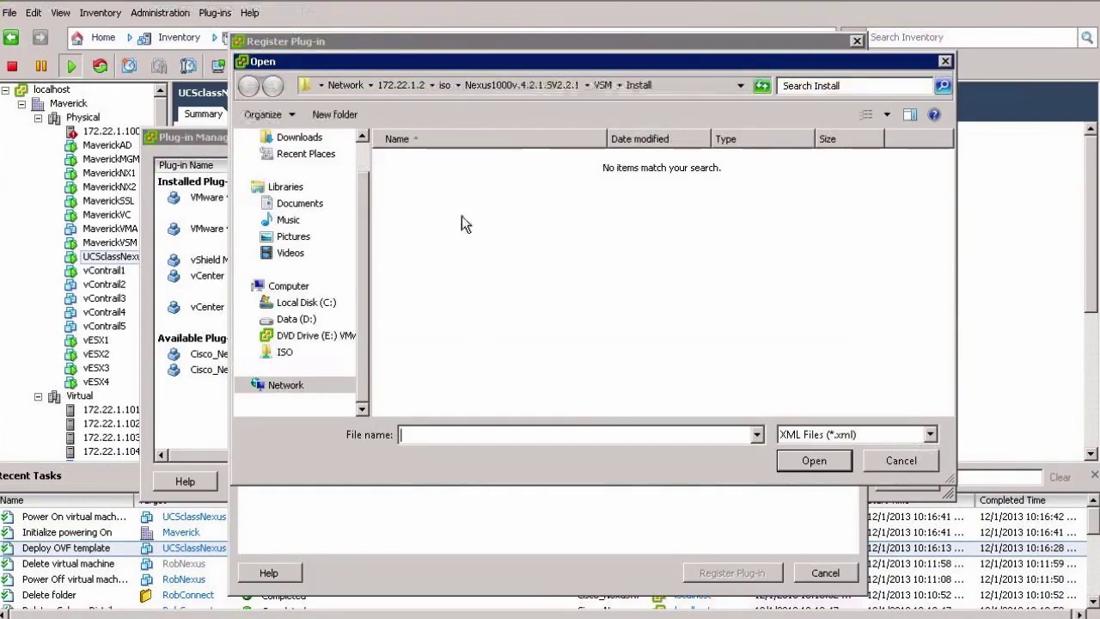
click(288, 319)
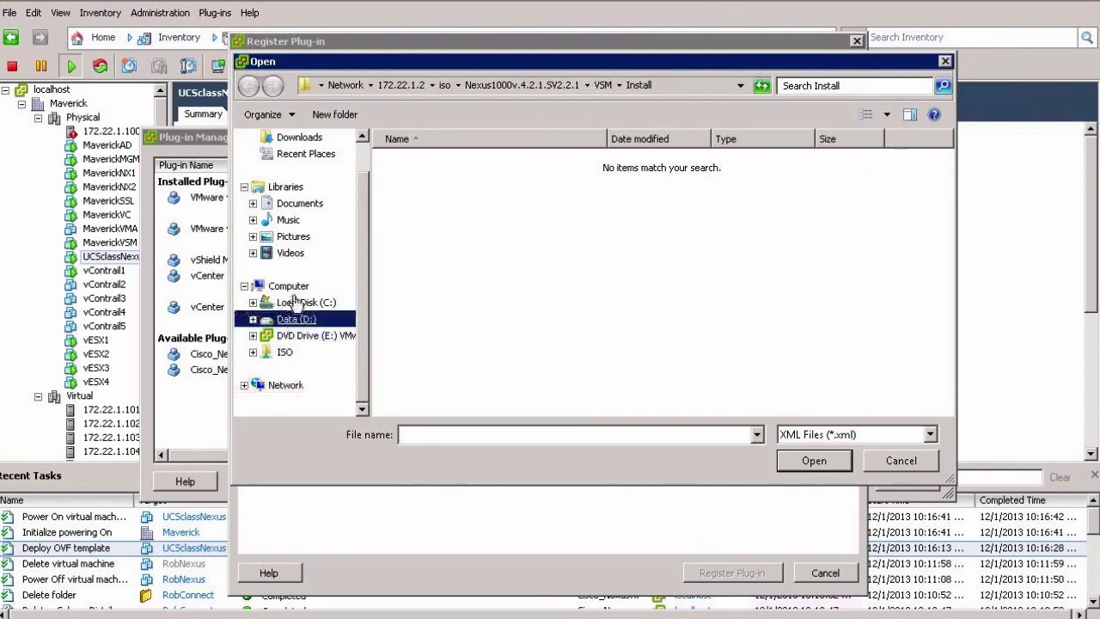
click(423, 168)
double_click(422, 168)
click(528, 278)
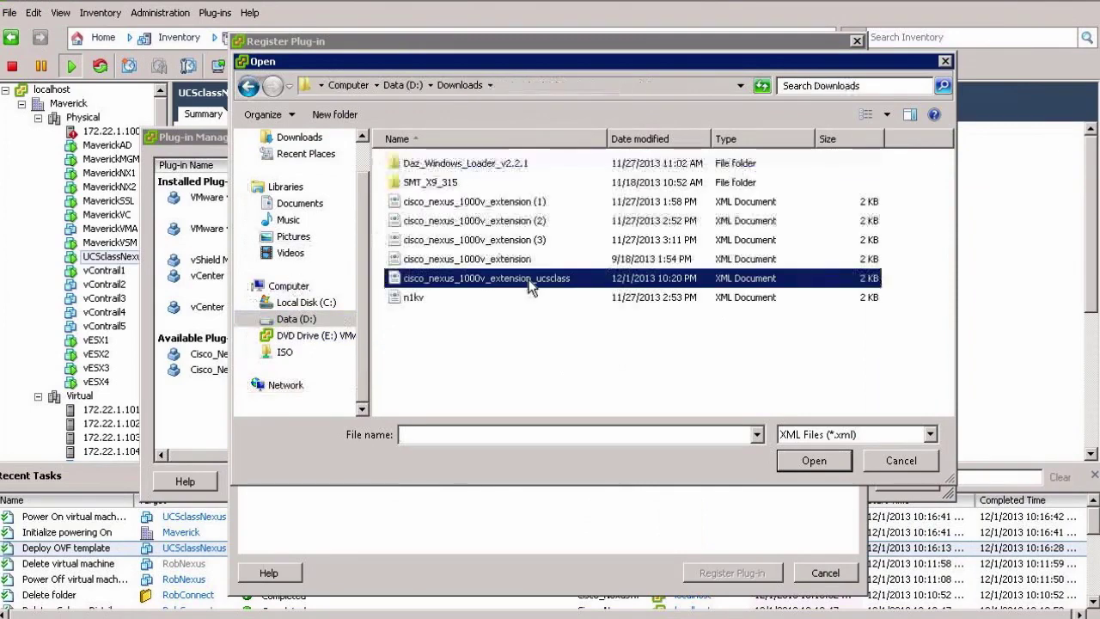
click(815, 467)
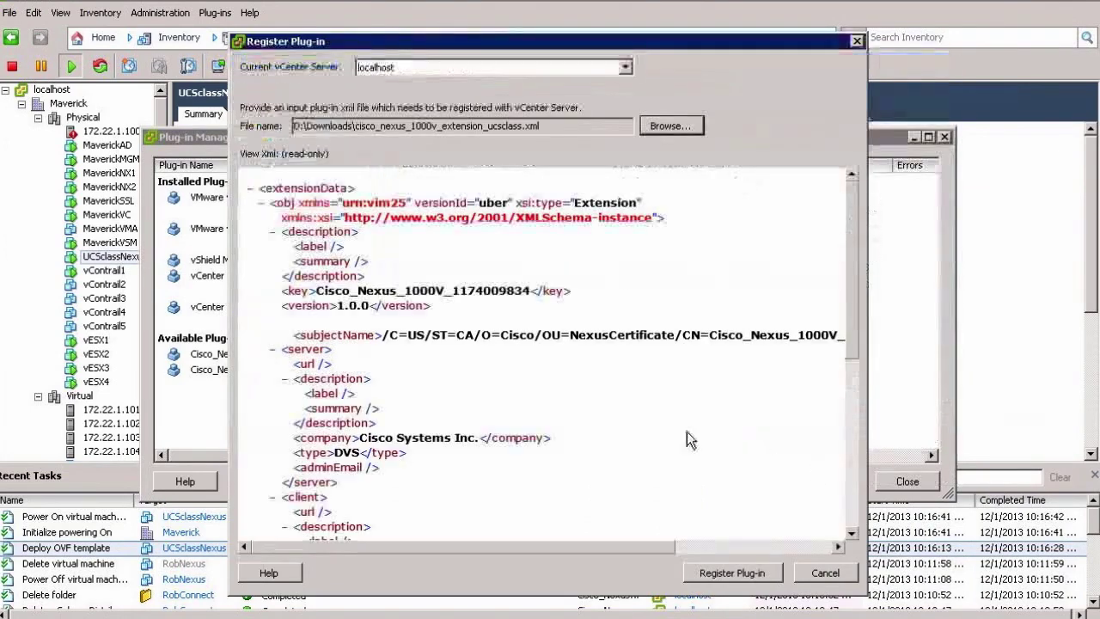
- Register the loaded Nexus 1000V plug-in with vCenter, ignore the untrusted certificate warning, and close the Plug-in Manager
drag(856, 328, 868, 520)
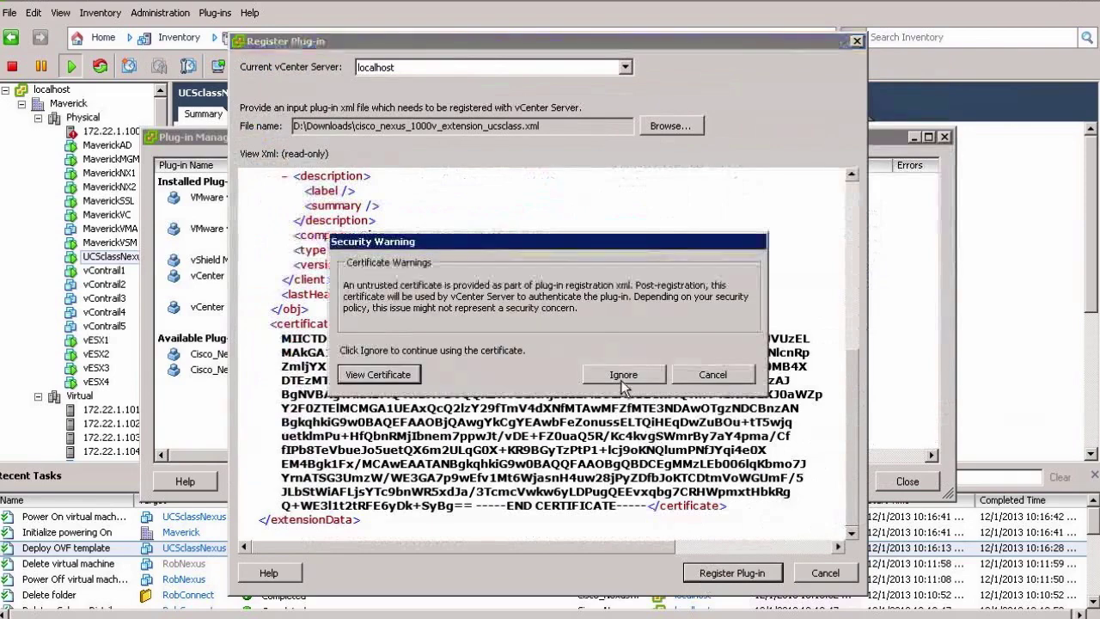
click(621, 378)
click(701, 372)
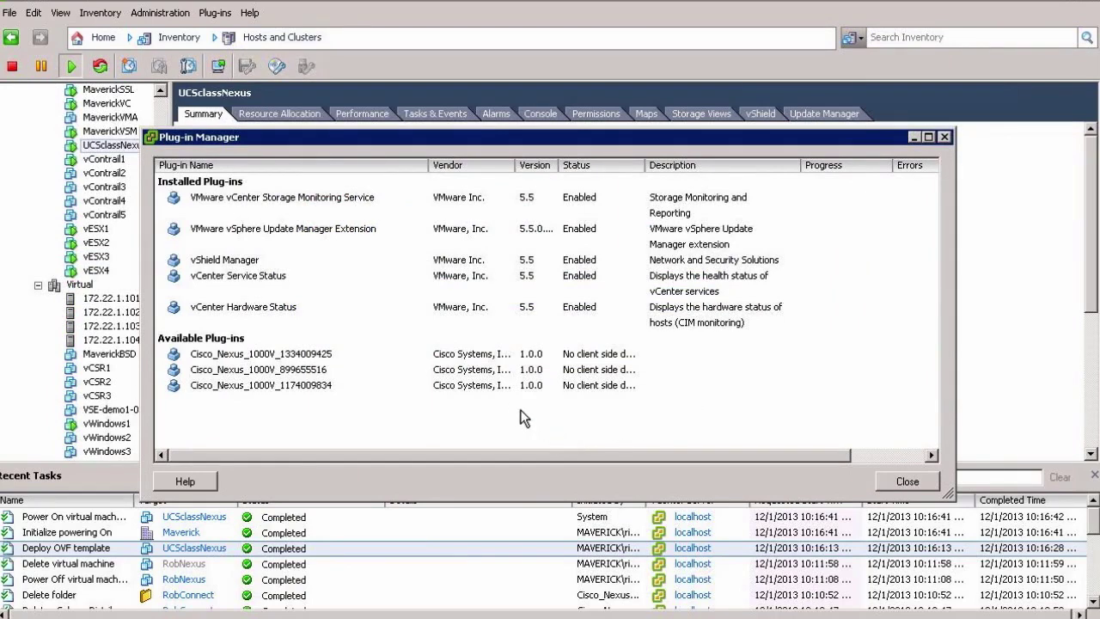
click(904, 482)
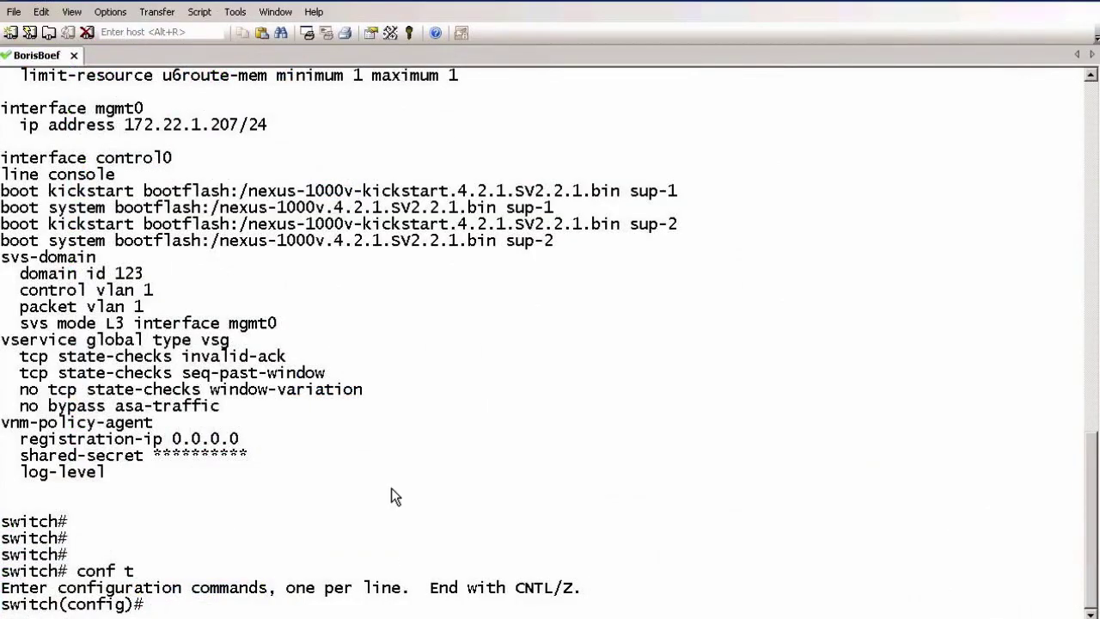
- Return to the switch session in SecureCRT, and move and resize its window so vCenter's recent tasks list stays uncovered
key(Return)
key(Return)
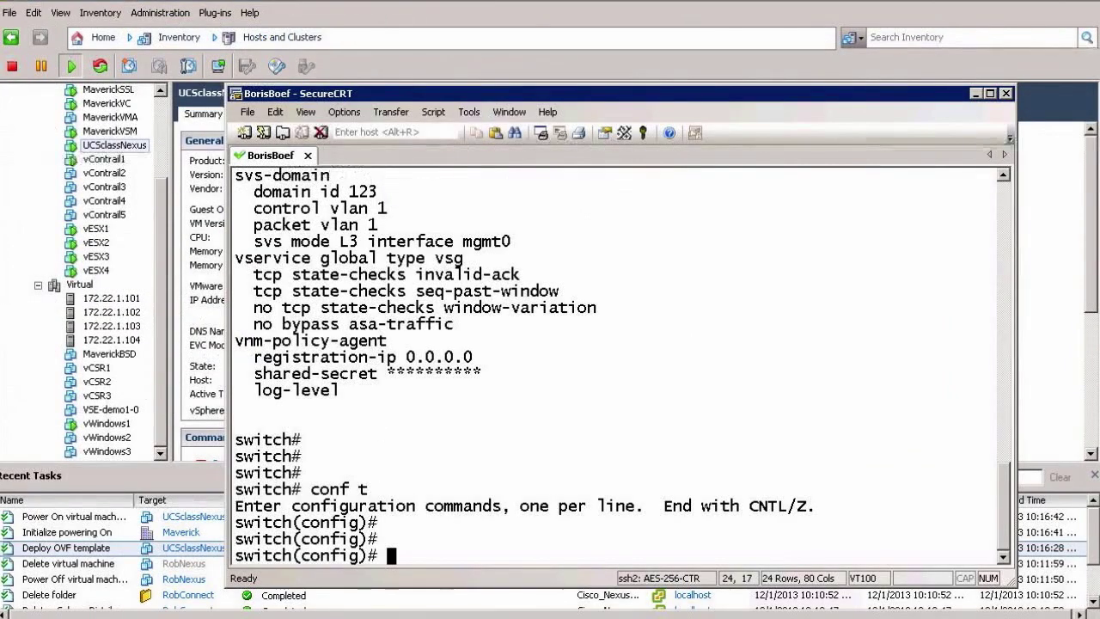
drag(379, 91, 344, 8)
drag(1010, 497, 1090, 482)
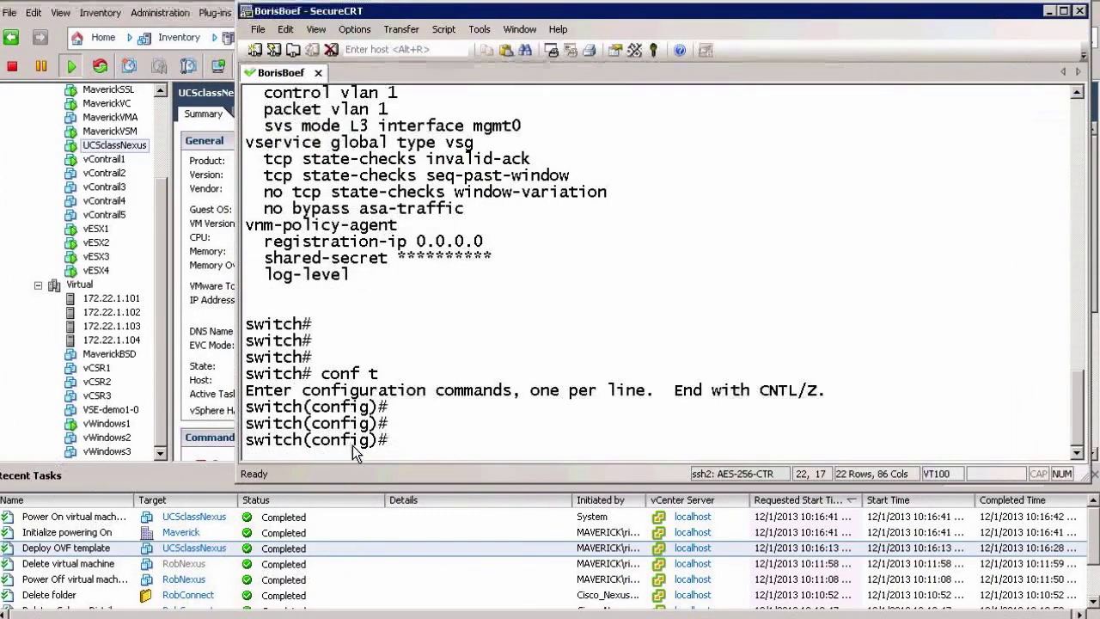
key(Return)
key(Return)
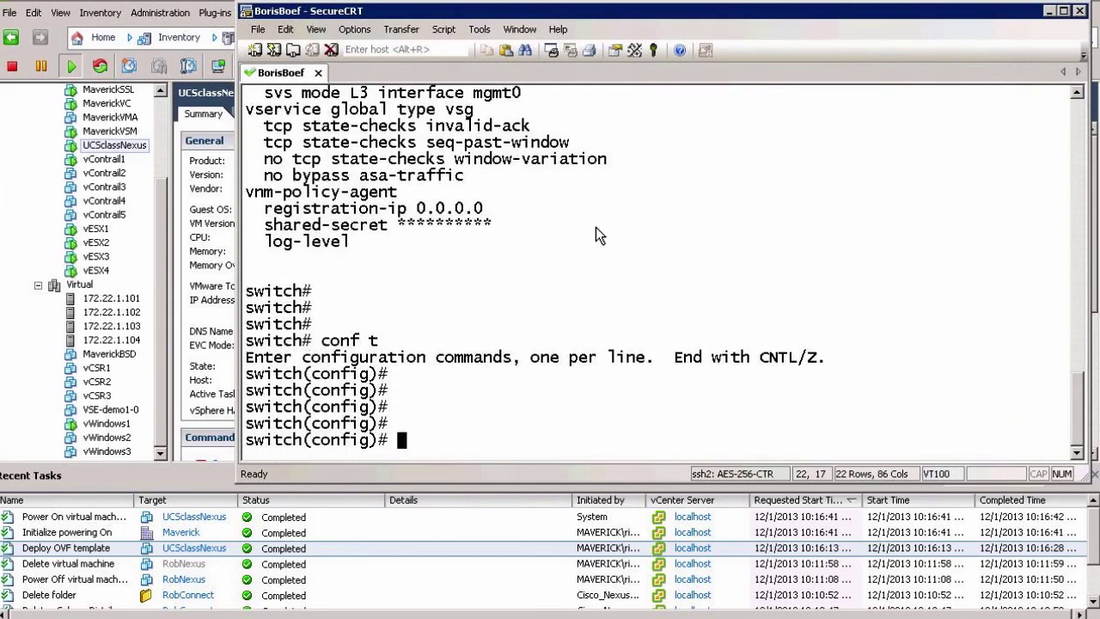
text(svs connection)
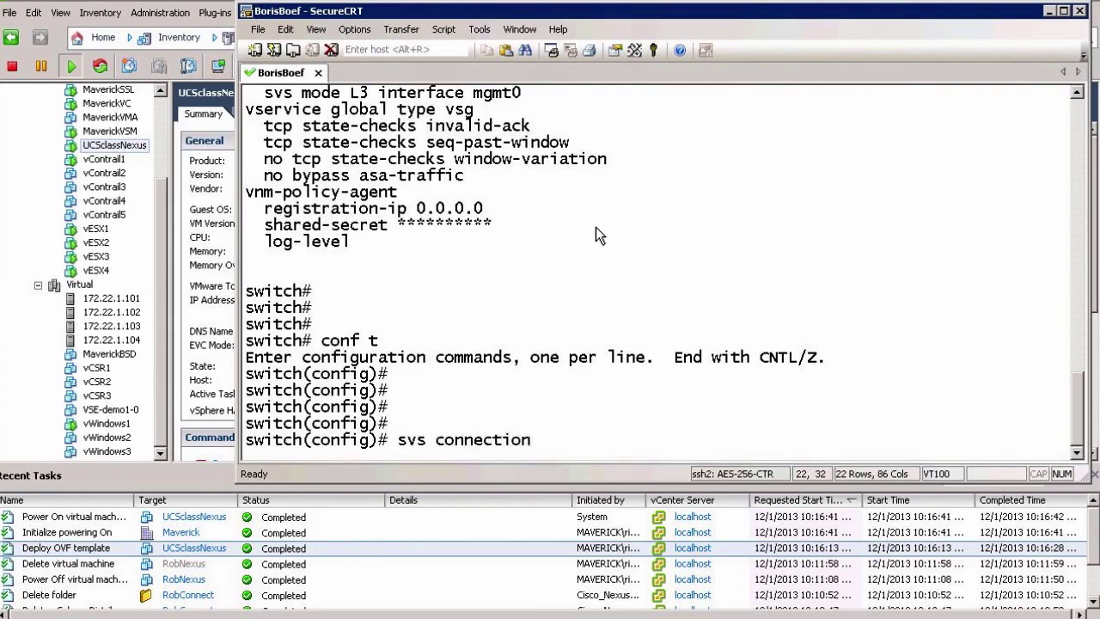
key(BackSpace)
key(BackSpace)
key(BackSpace)
key(BackSpace)
key(BackSpace)
key(BackSpace)
key(BackSpace)
key(BackSpace)
key(BackSpace)
key(BackSpace)
key(BackSpace)
key(BackSpace)
key(BackSpace)
key(BackSpace)
key(BackSpace)
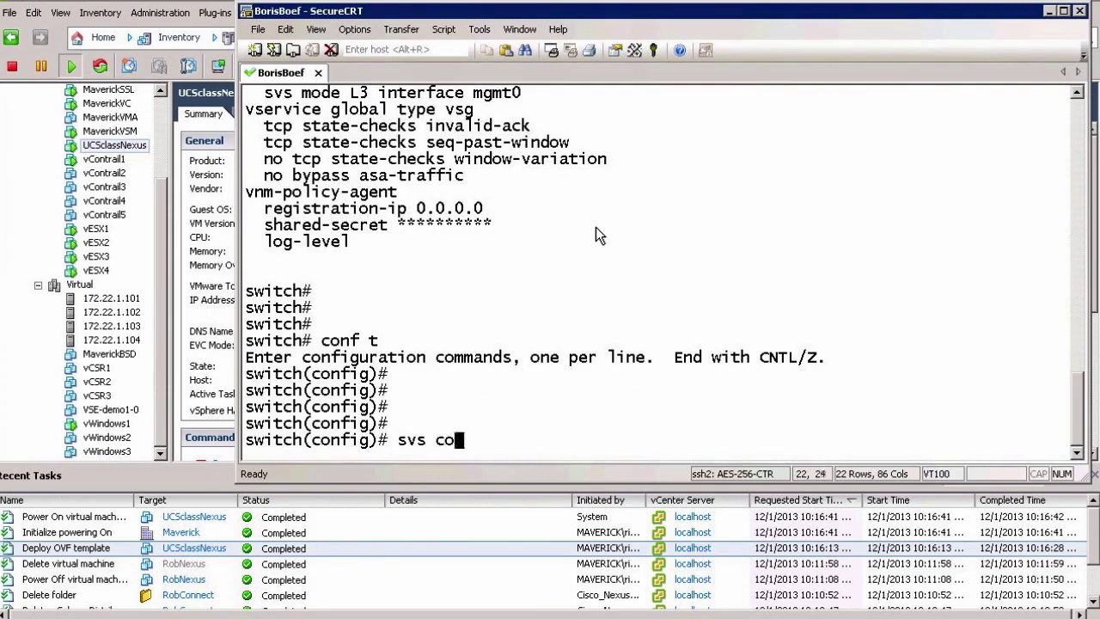
- Display the full help list of commands available in the switch's global configuration mode and look through it
key(question)
key(space)
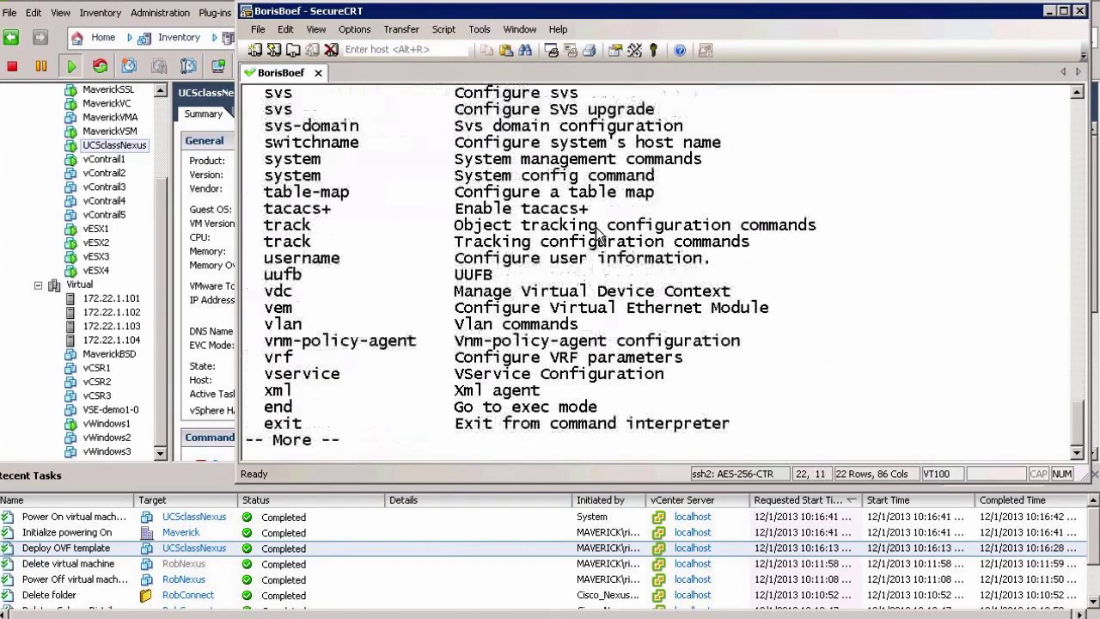
key(space)
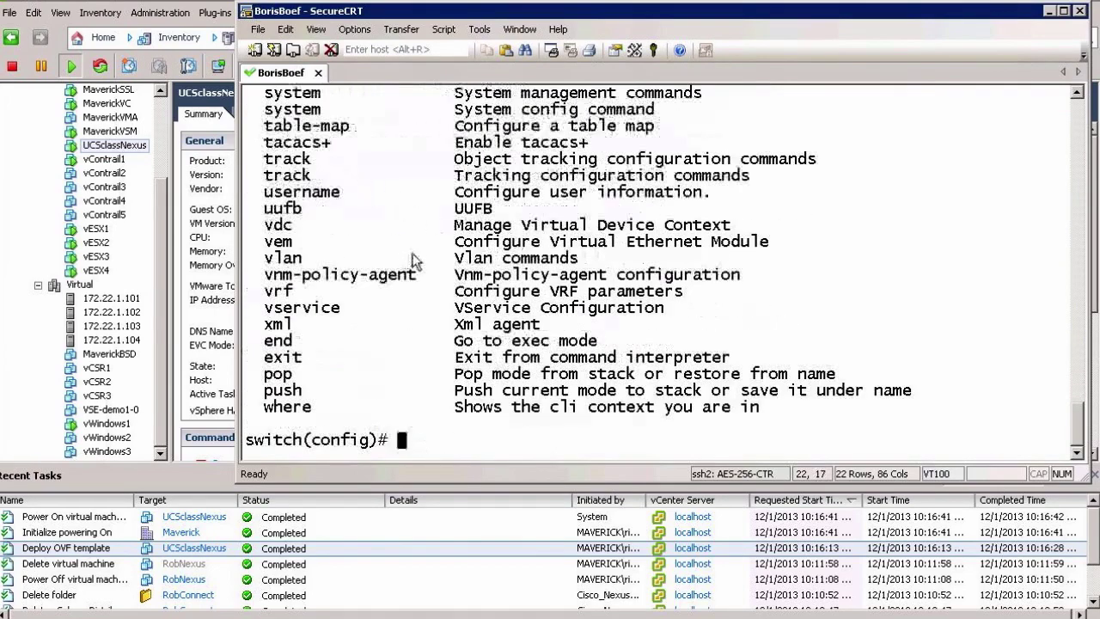
scroll(414, 259, up, 1)
scroll(532, 172, down, 1)
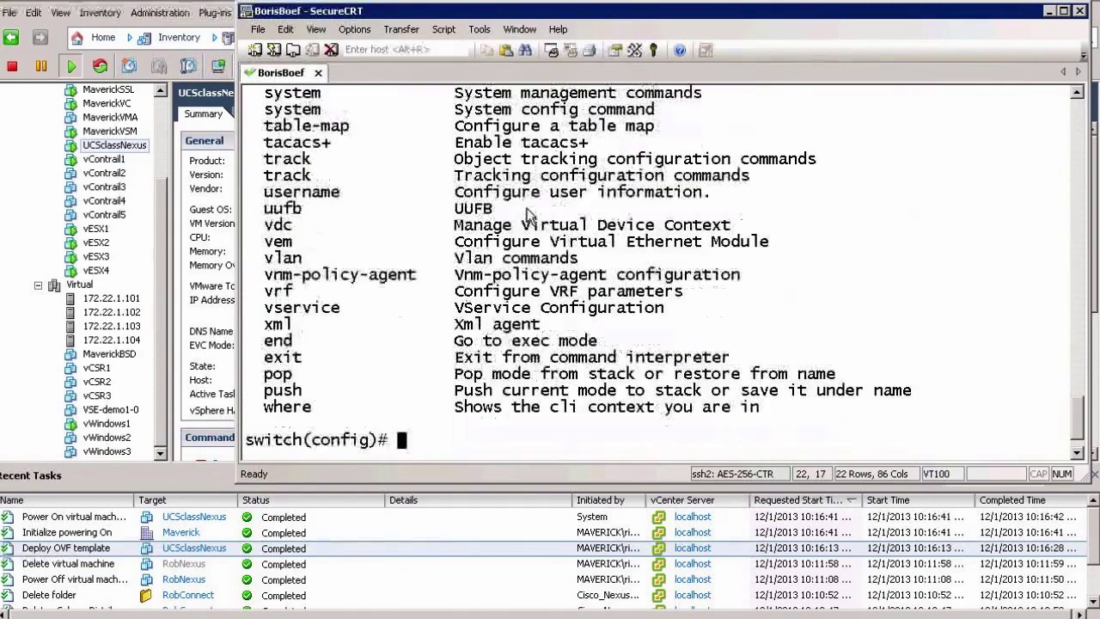
- Check the svs and svs connection options in the command help and create an SVS connection named vCenter
text(svs )
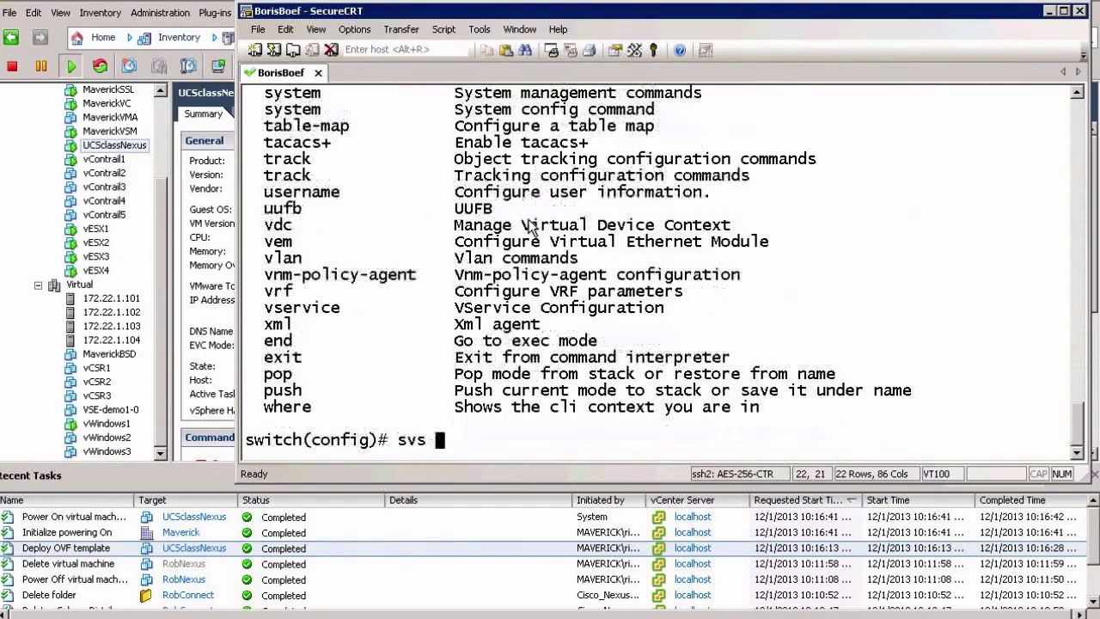
text(?)
text(con)
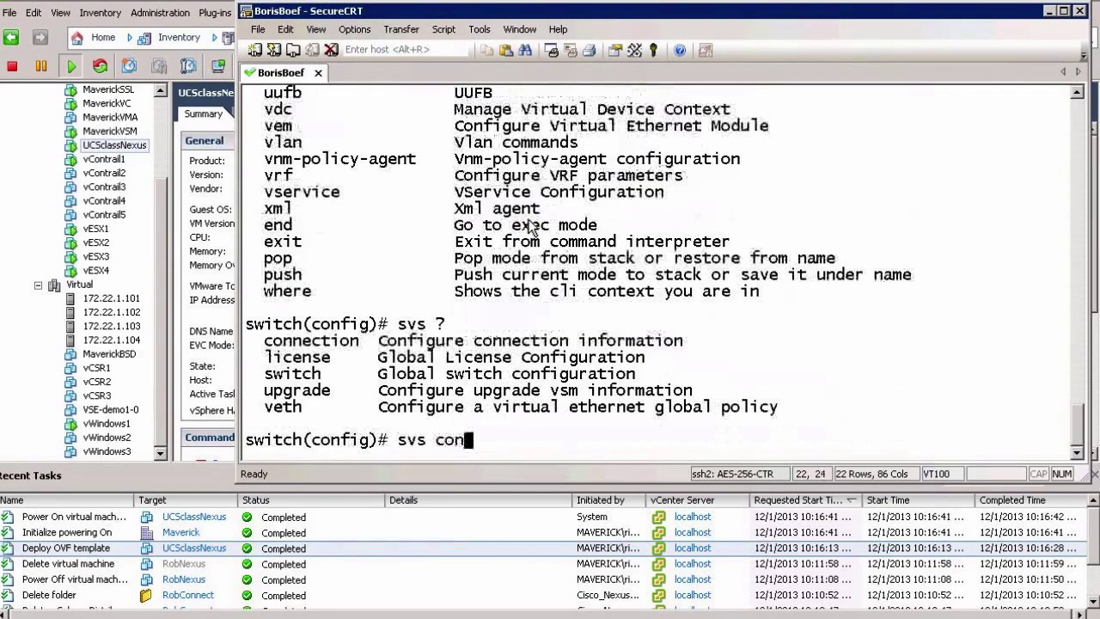
key(Tab)
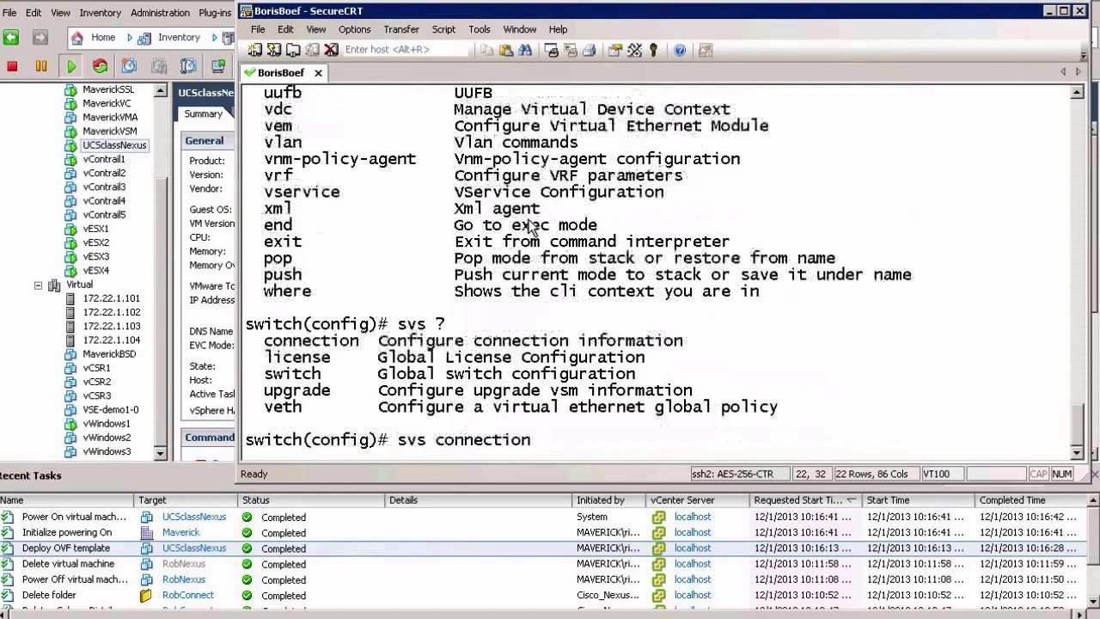
text(?)
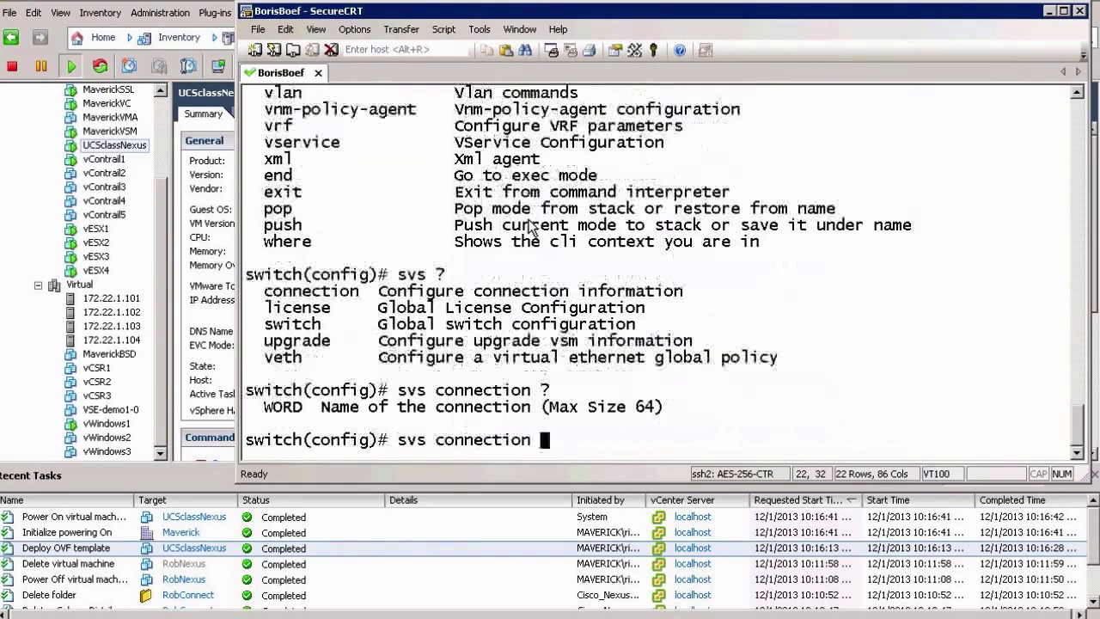
text(vCenter)
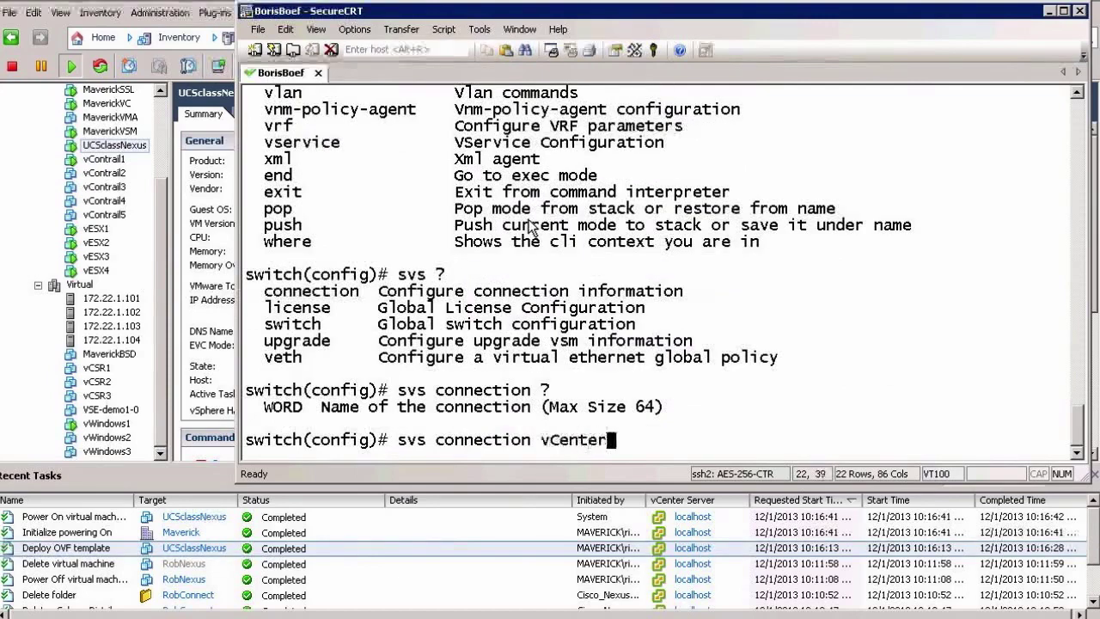
key(Return)
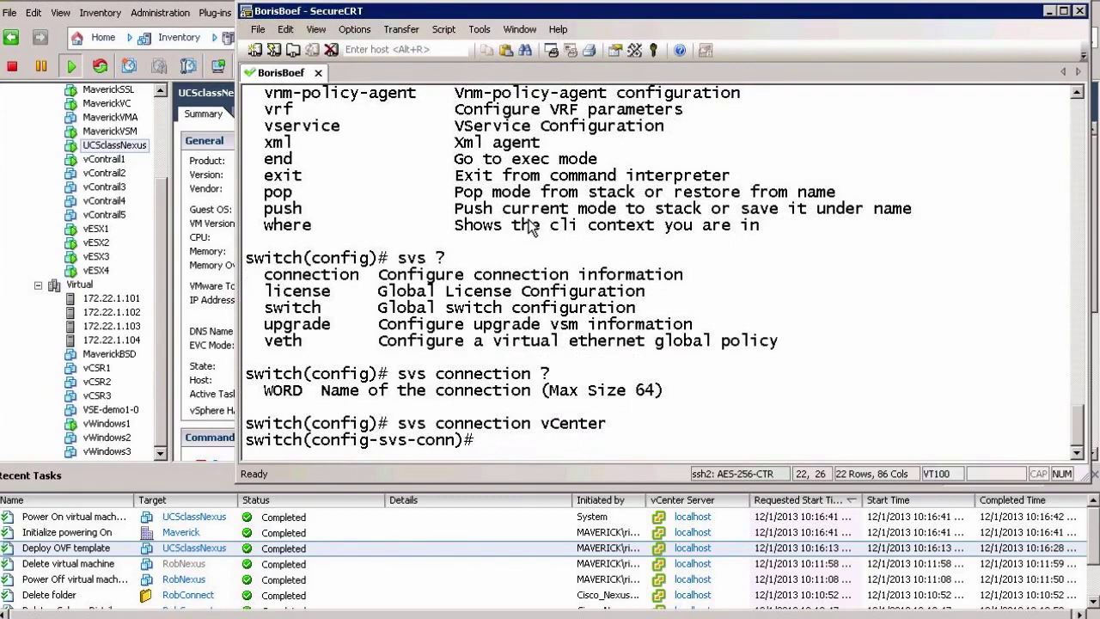
- Set the SVS connection's remote IP address to 172.22.1.111
text(remote ipad)
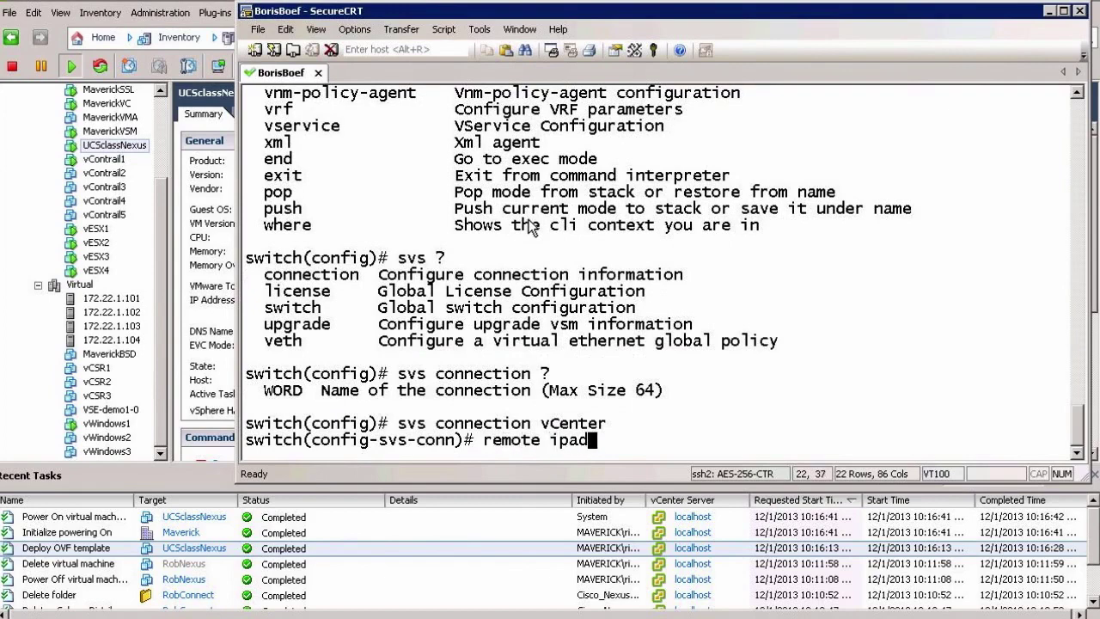
key(BackSpace)
key(BackSpace)
text(ad)
key(Tab)
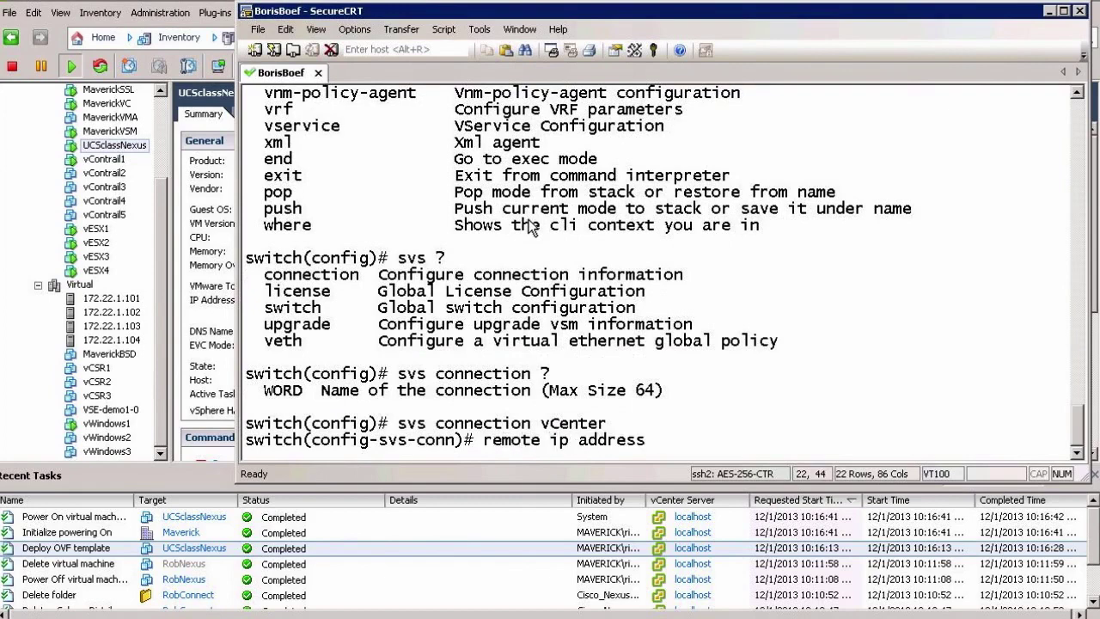
text(17)
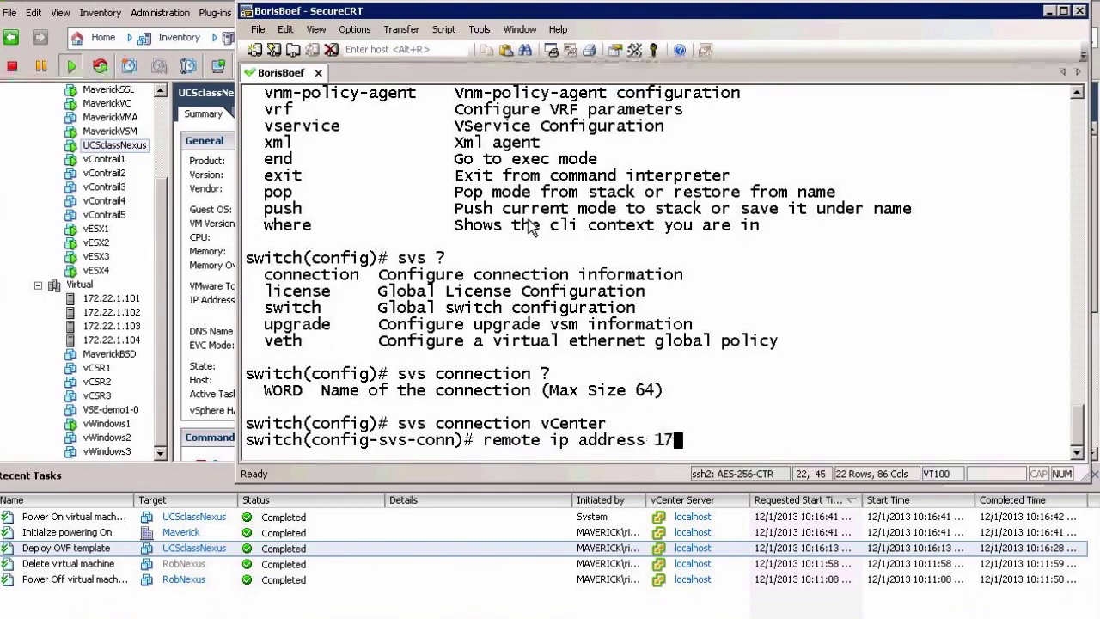
text(2.22.1.111)
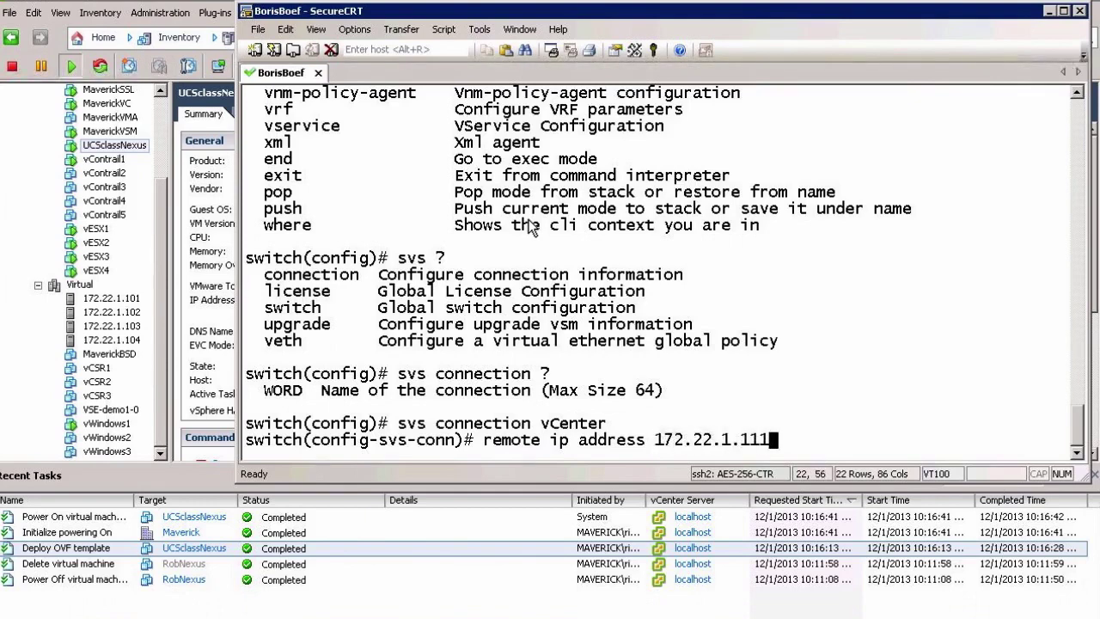
key(Return)
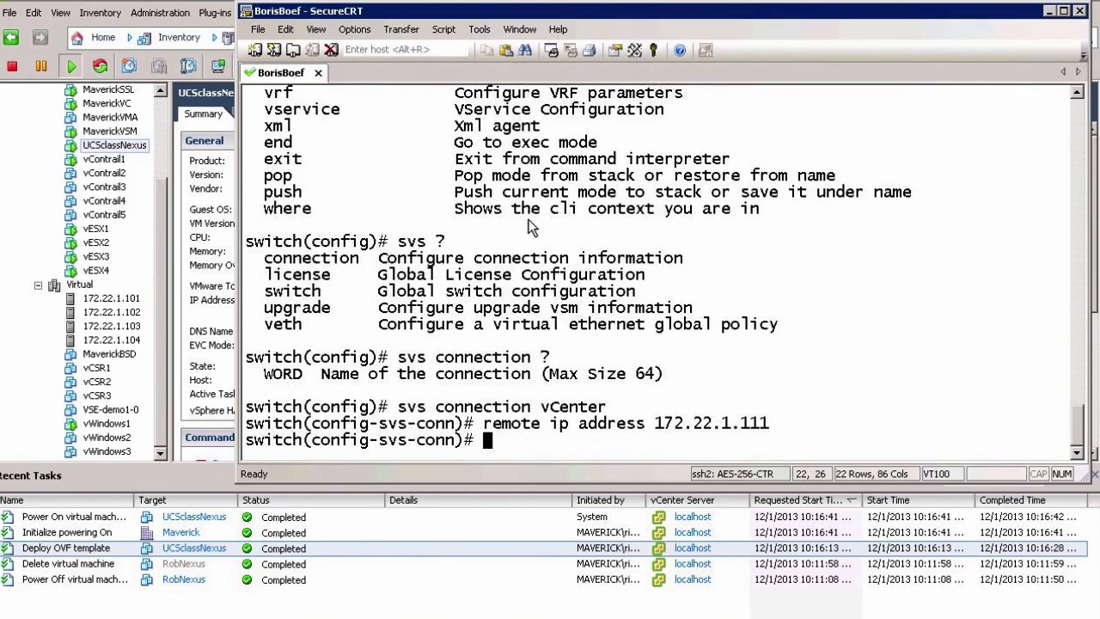
- Set the SVS connection's protocol to vmware-vim, and check the available protocol options in the command help
text(protocol vm)
key(Tab)
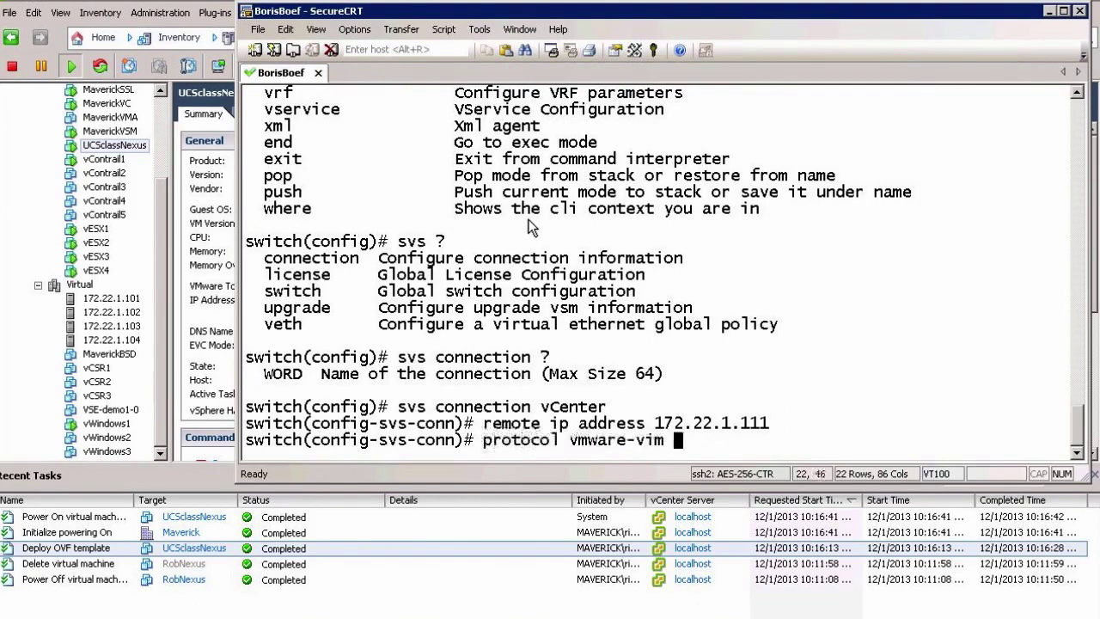
key(Return)
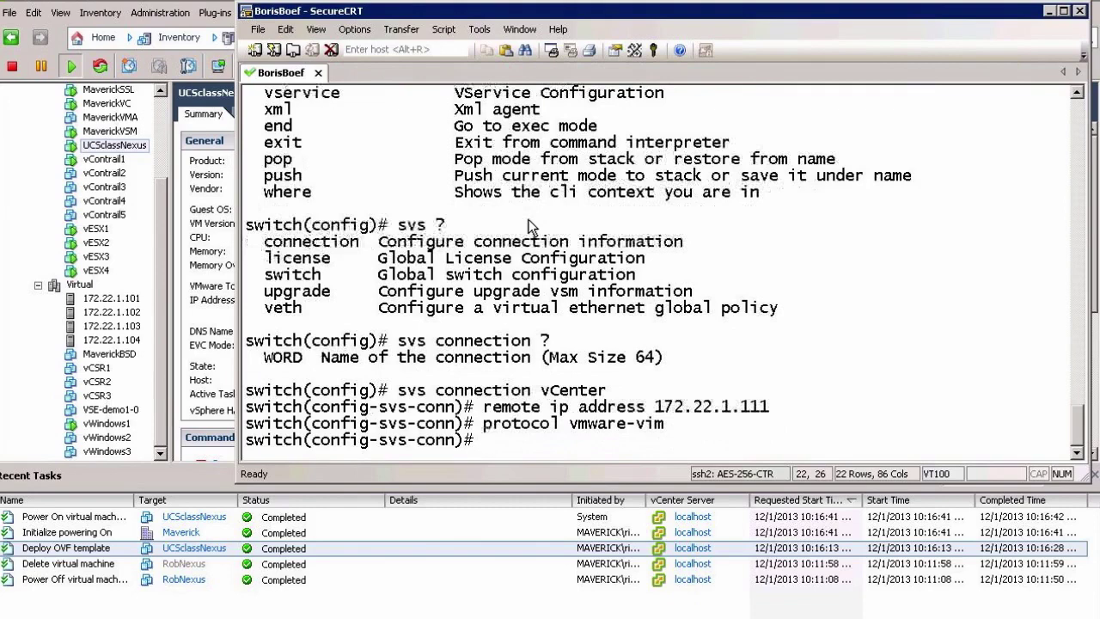
text(protocol )
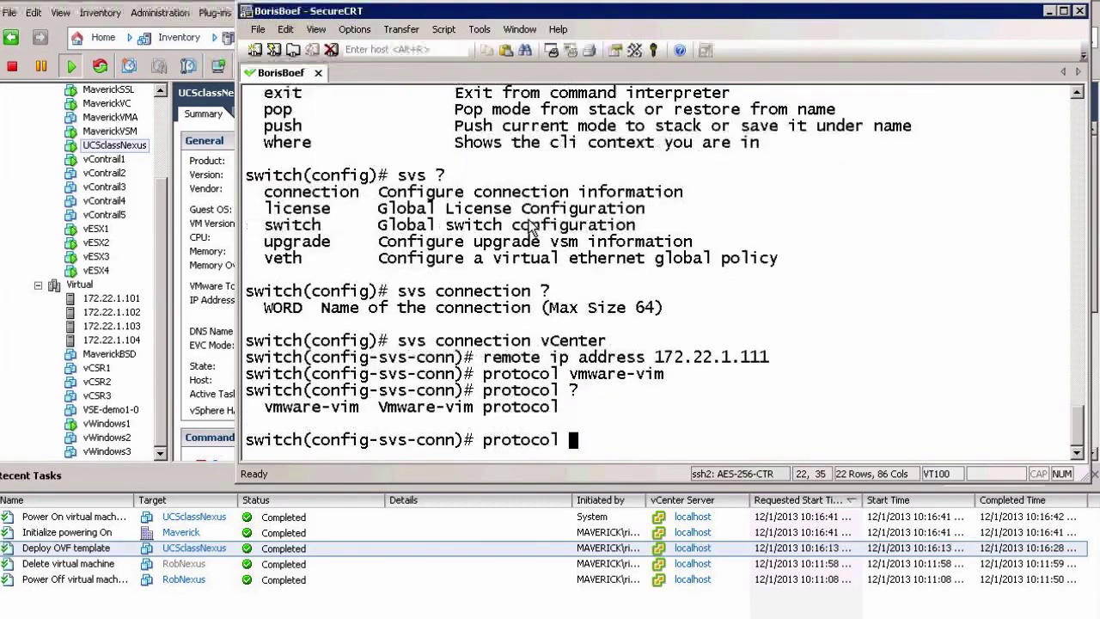
text(?vmware-vim)
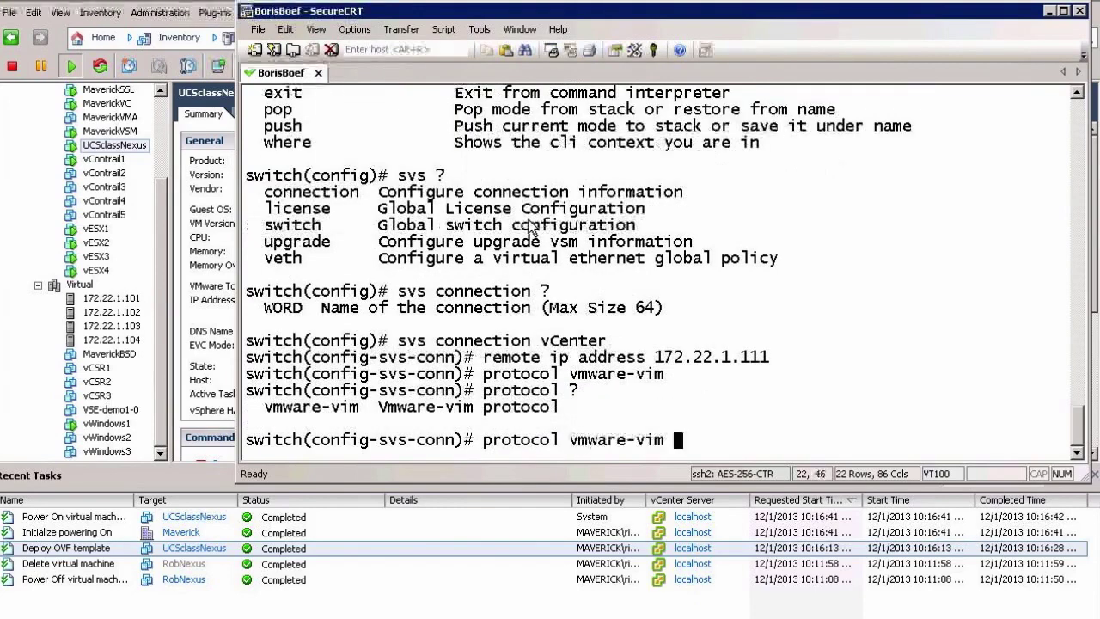
key(Return)
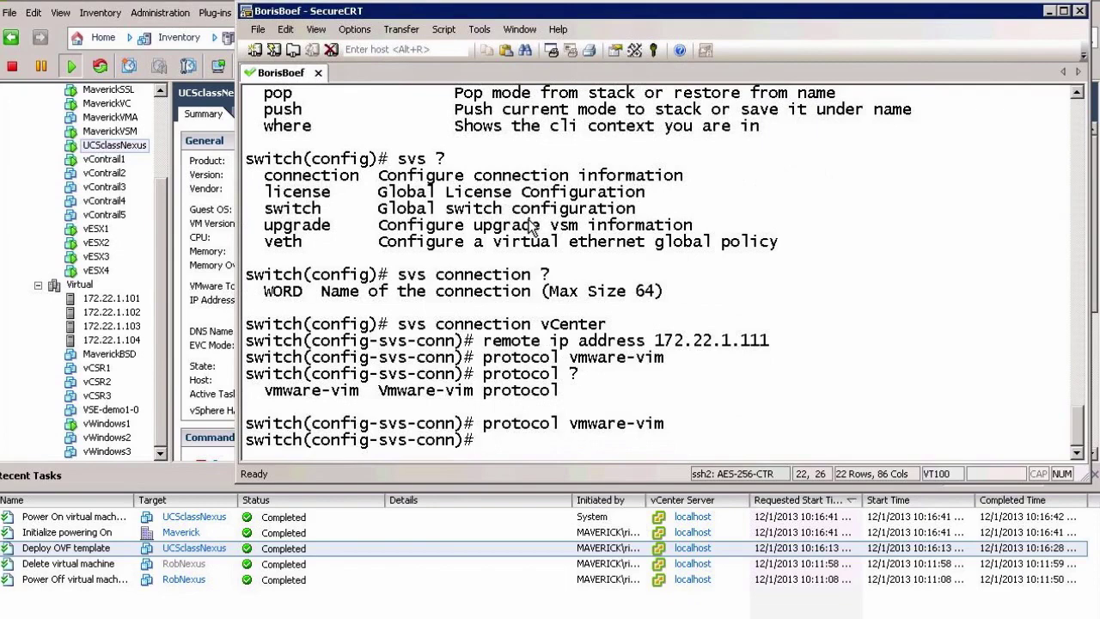
- Set the connection's VMware DVS datacenter-name to Maverick, checking the datacenter's name in the vCenter inventory tree
text(vmware dvs )
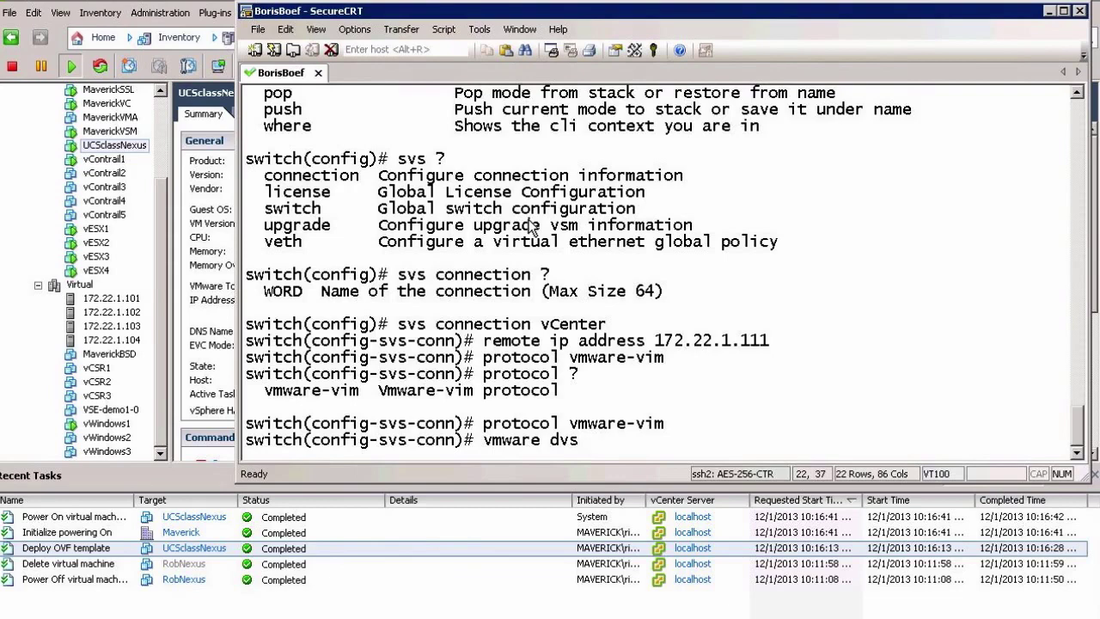
text(?)
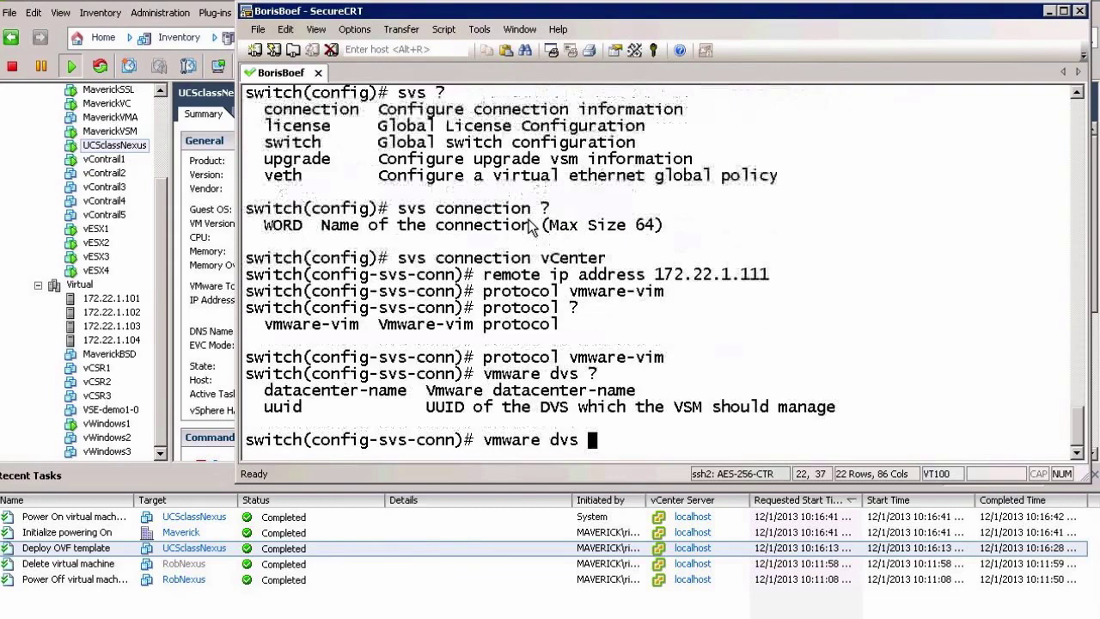
text(datacenter-name)
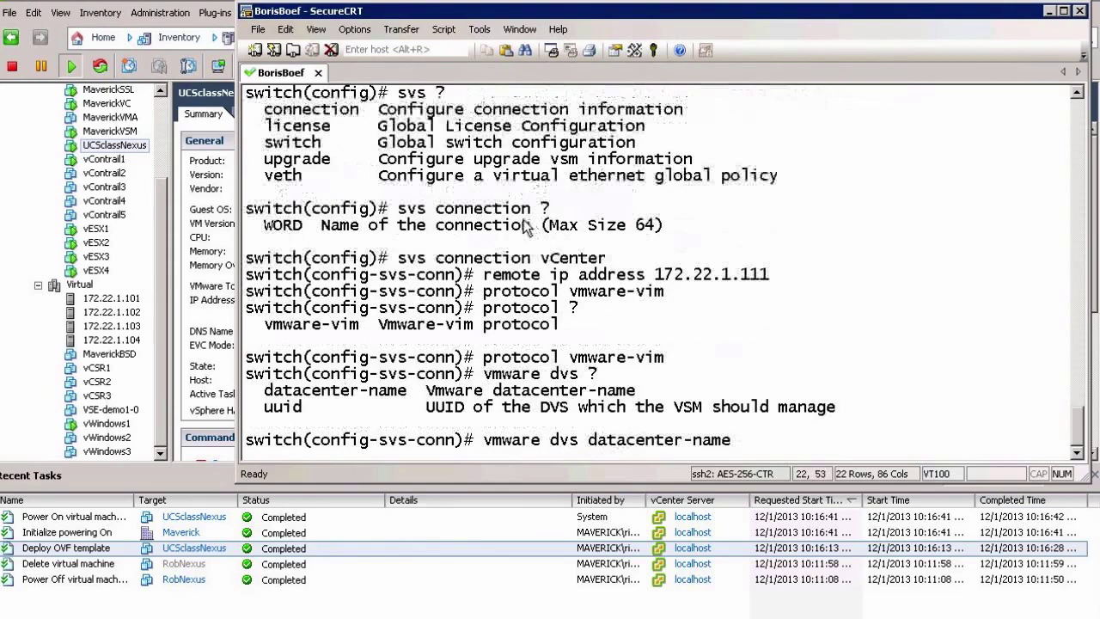
click(162, 120)
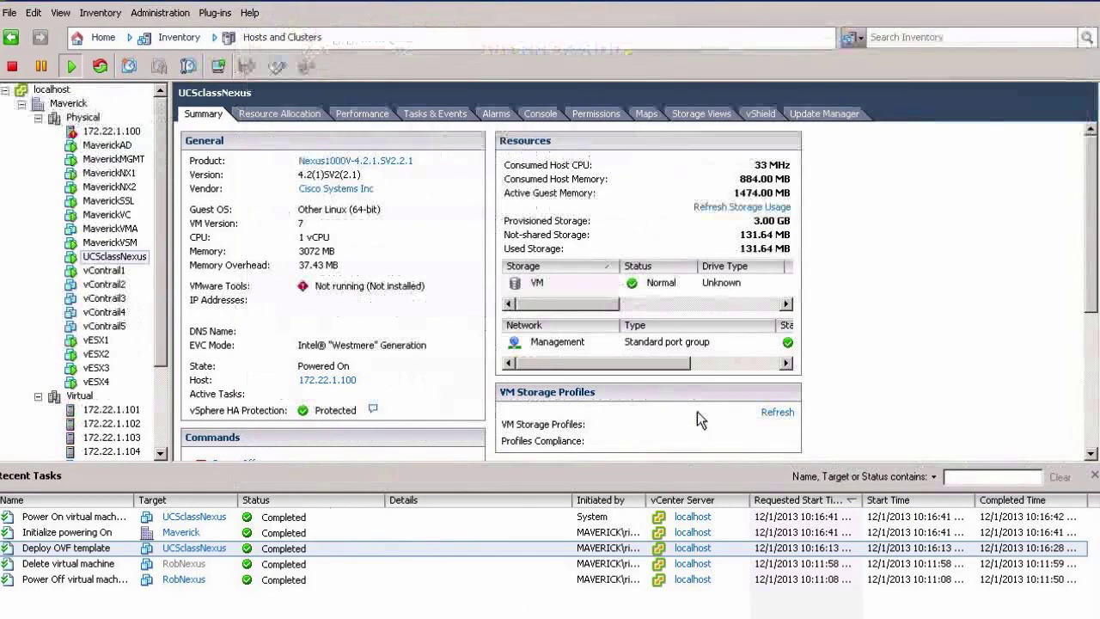
key(alt+Tab)
text(Maverick)
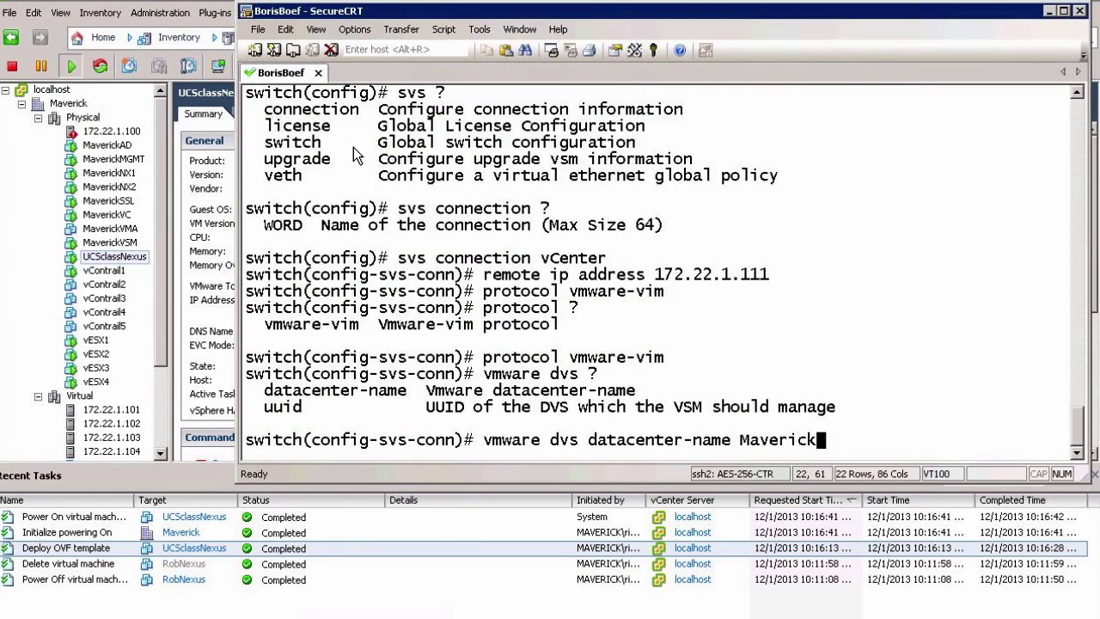
key(Return)
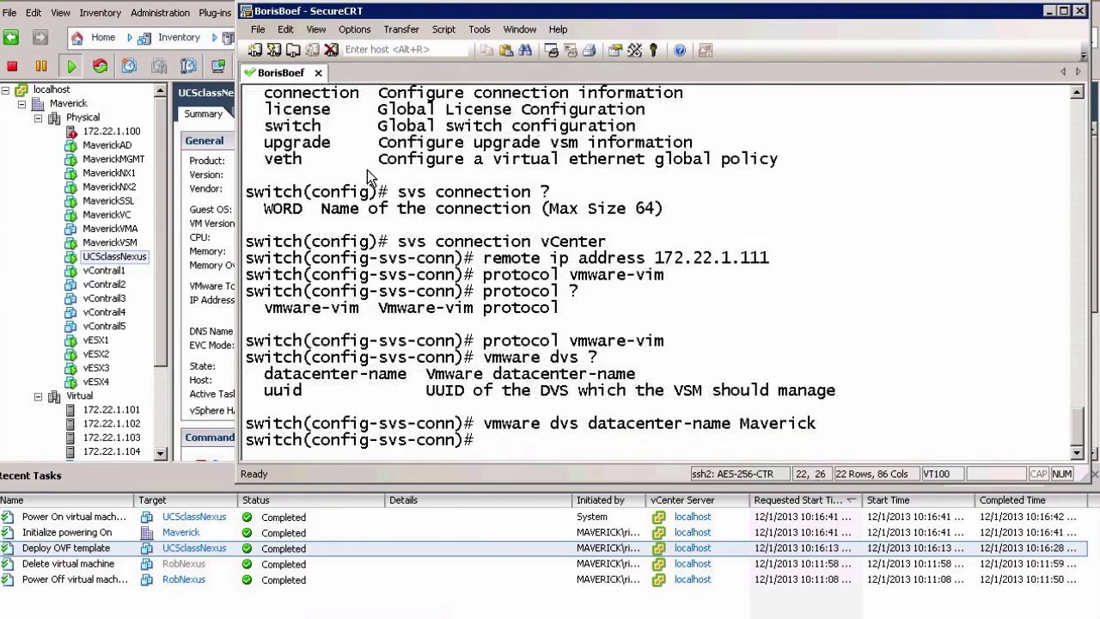
- Activate the SVS connection to vCenter with the connect command
text(connec)
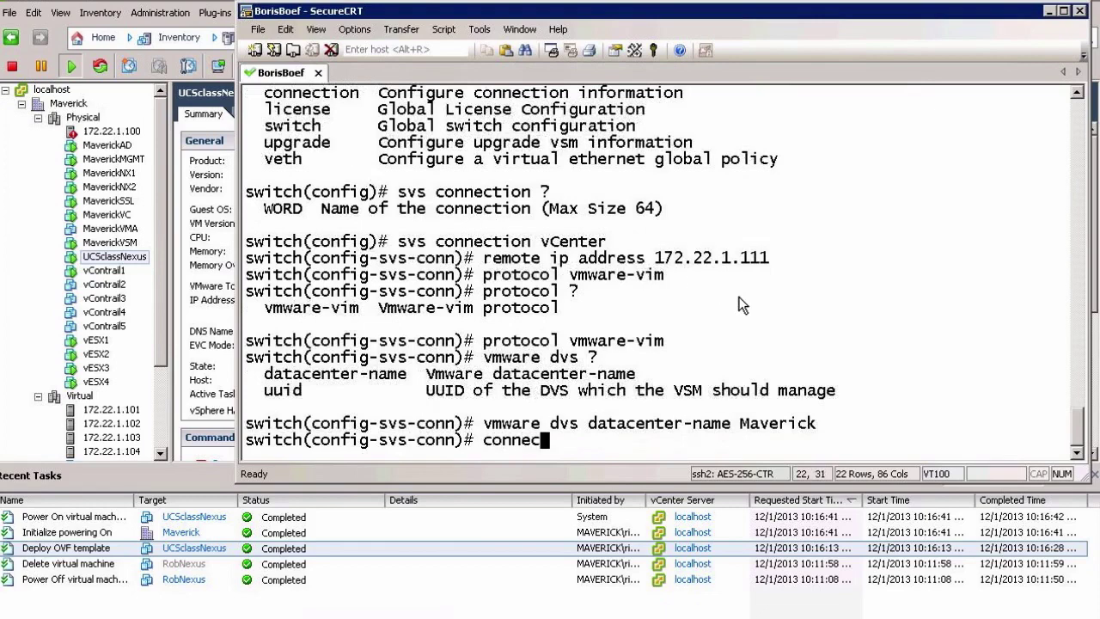
text(t)
key(Return)
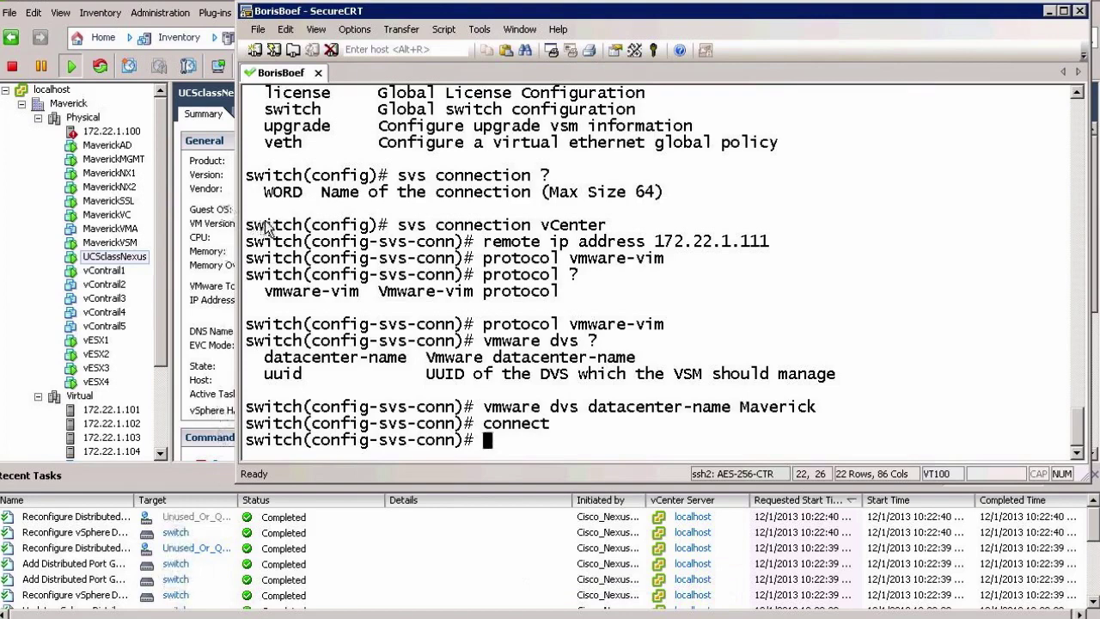
- Return to the vSphere Client, open the Networking inventory, expand the switch folder and its distributed switch, and widen the tree to read the port group names
click(208, 211)
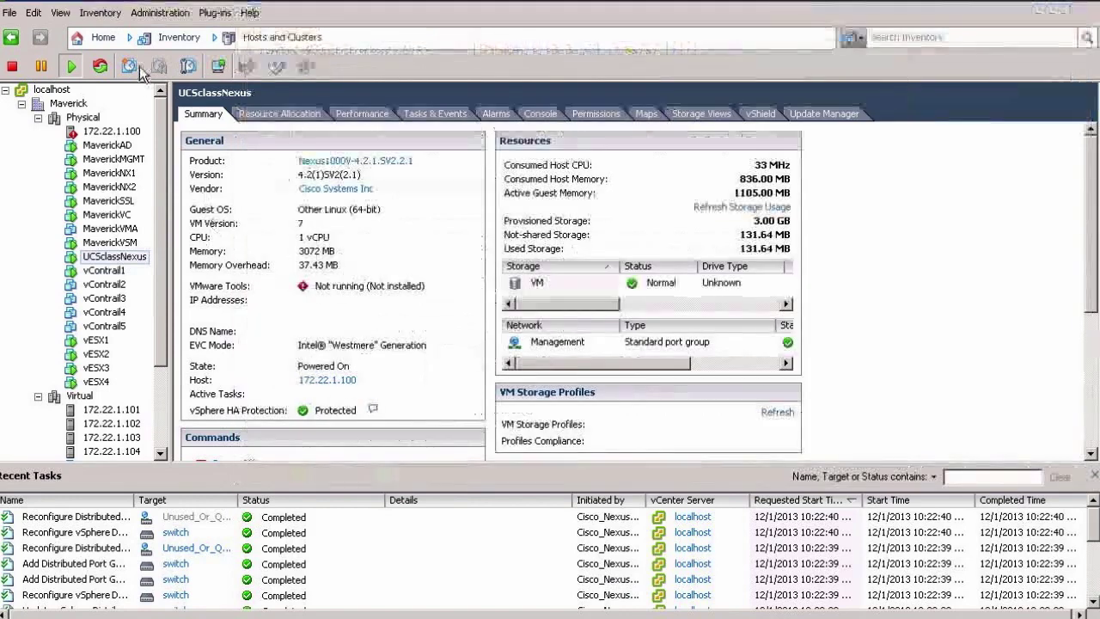
click(99, 41)
click(388, 102)
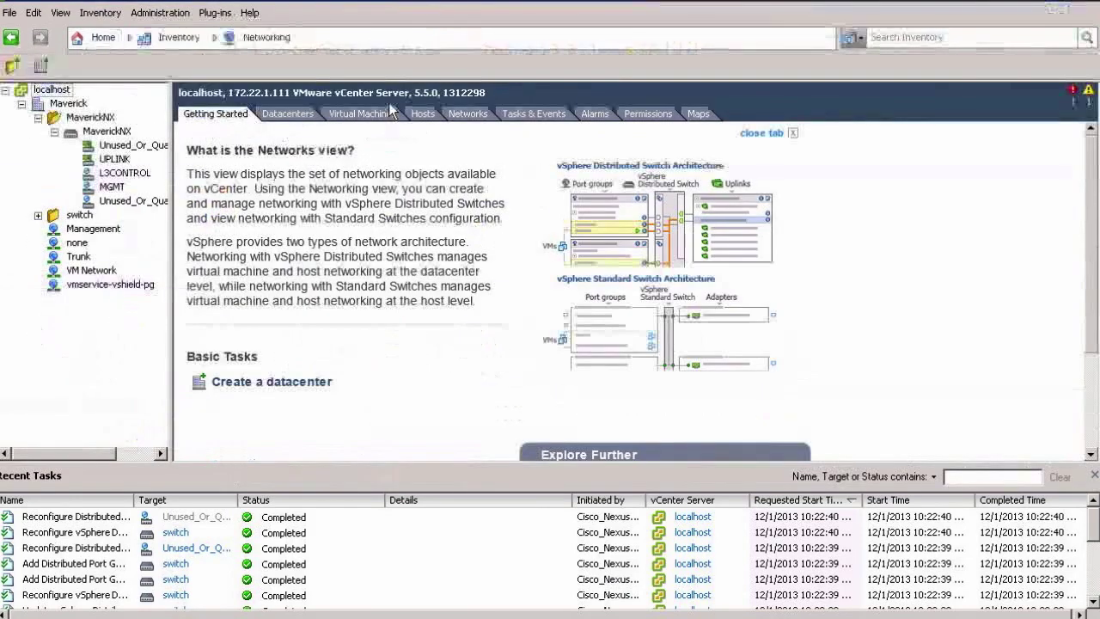
click(38, 215)
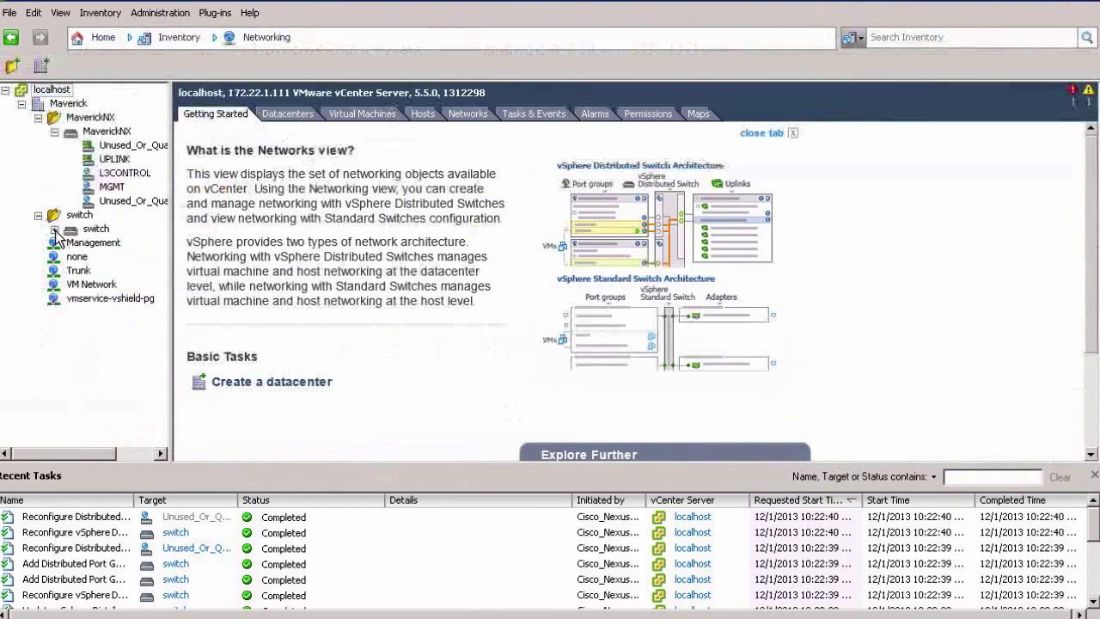
click(54, 230)
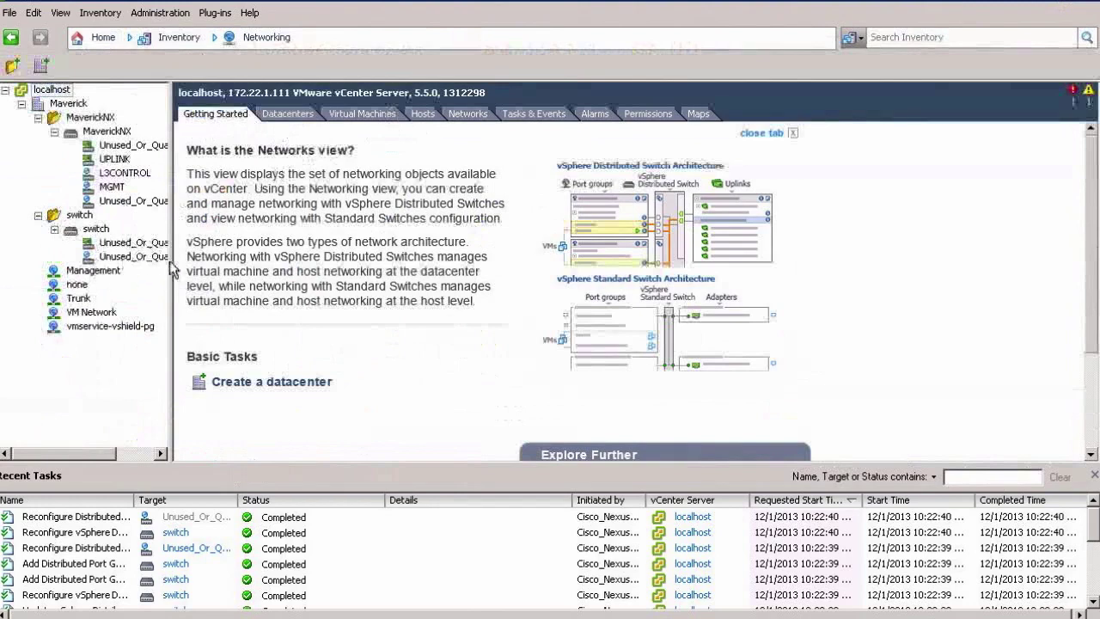
drag(172, 261, 248, 261)
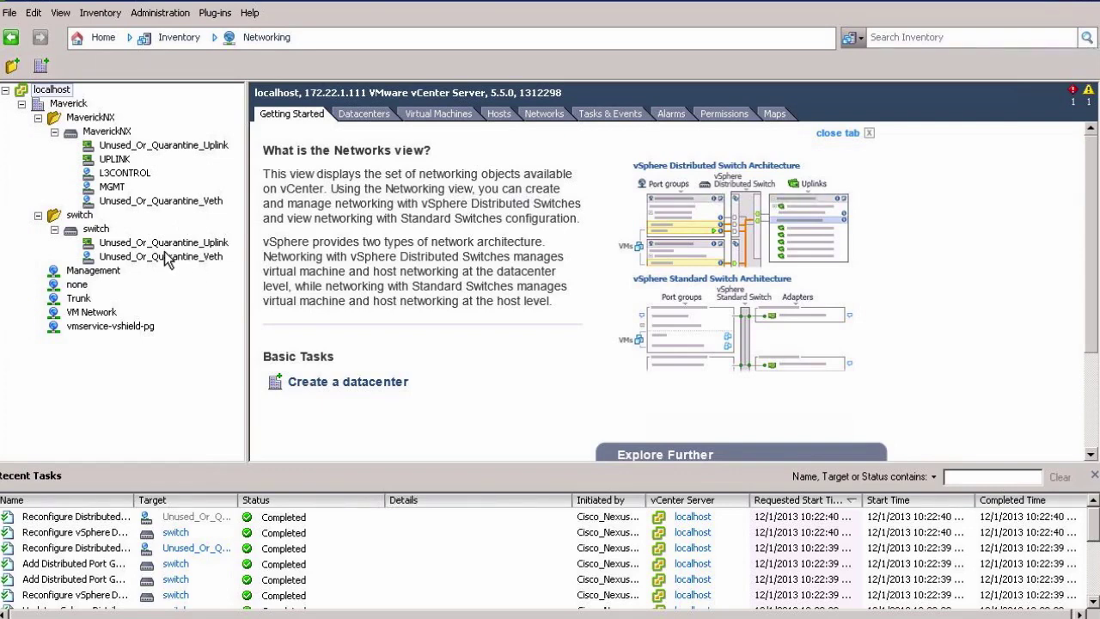
- View the new distributed switch's summary, then in SecureCRT exit the SVS connection configuration and set the hostname to UCSclass
click(96, 229)
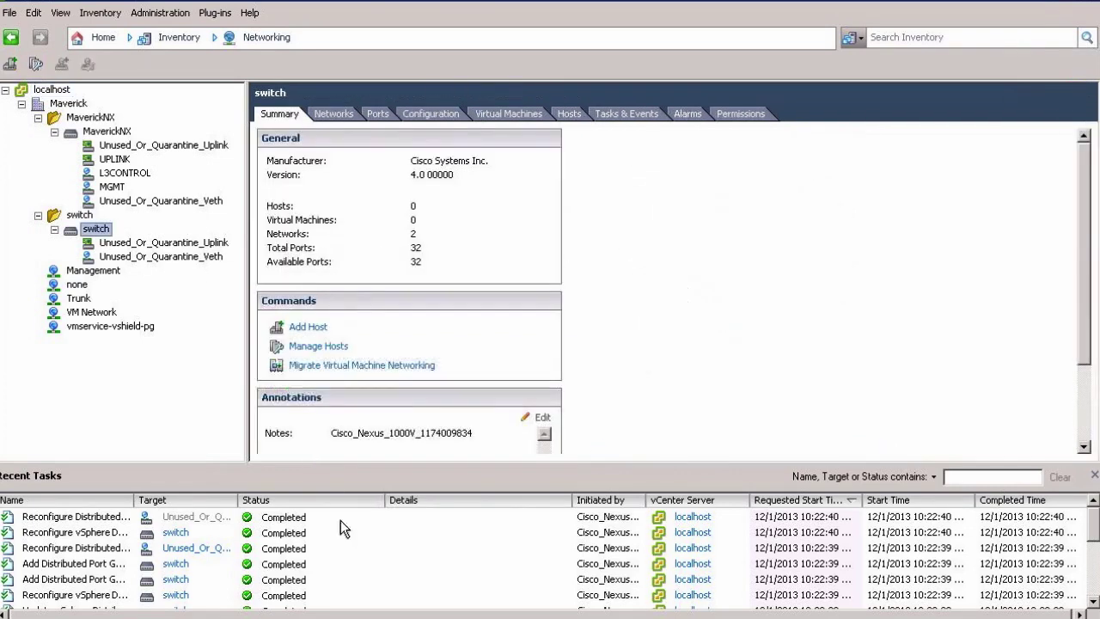
key(alt+Tab)
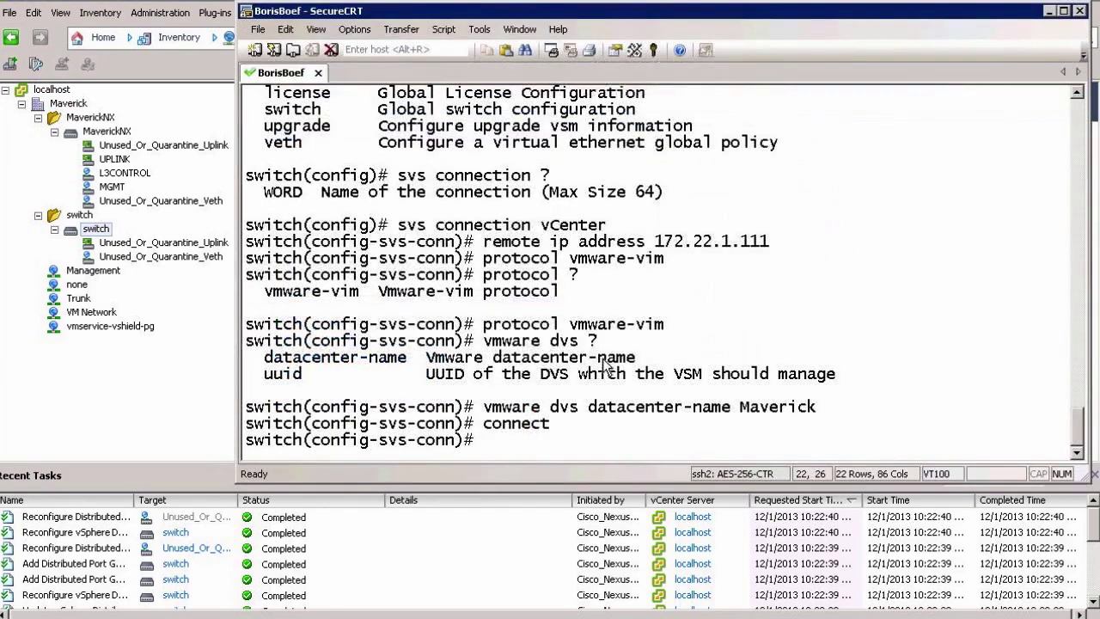
text(exit)
key(Return)
text(host)
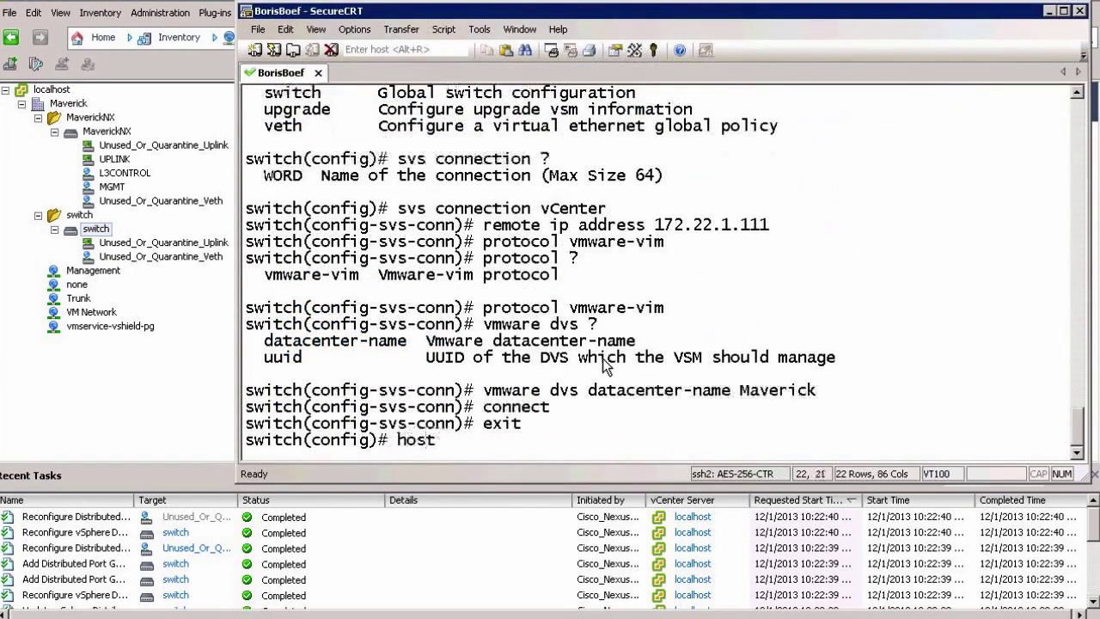
text(name UCSclass)
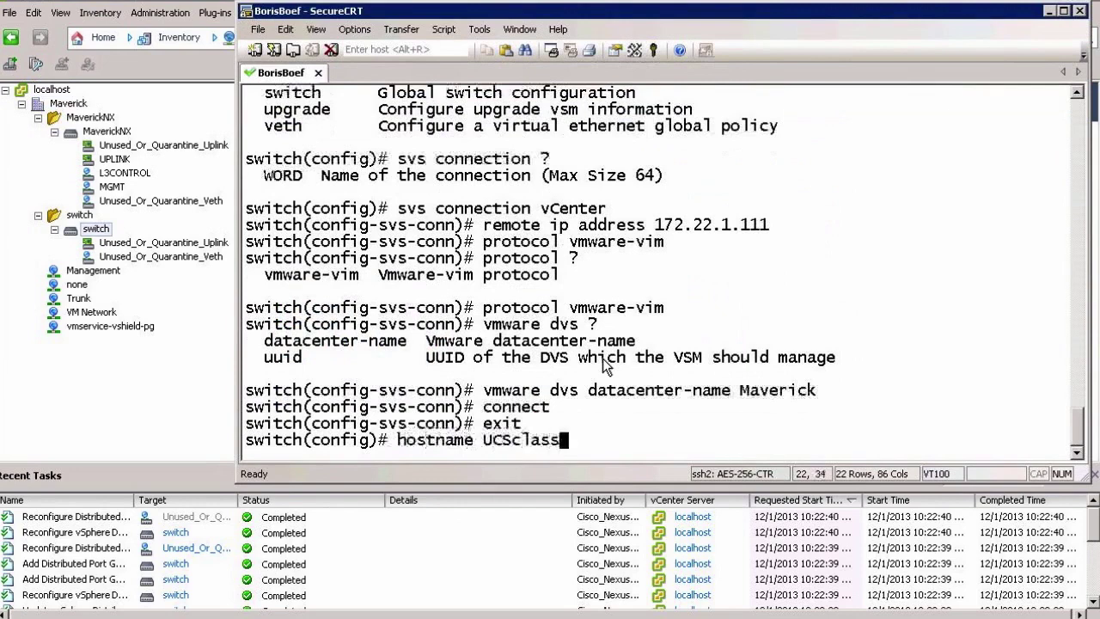
key(Return)
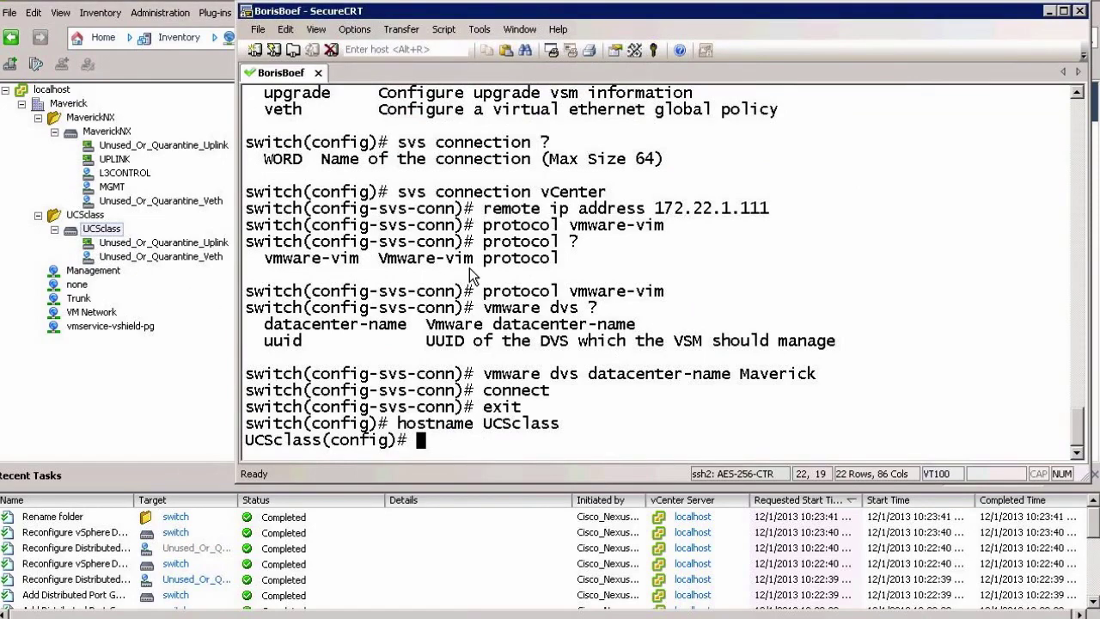
key(Return)
key(Return)
key(Return)
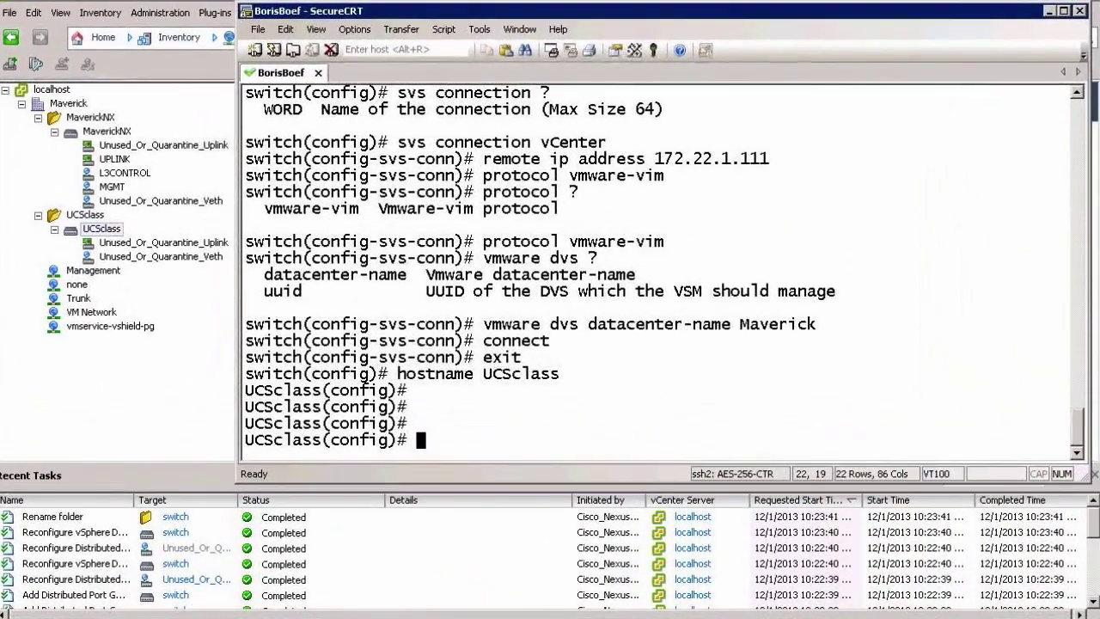
- Return to the vSphere Client's Hosts and Clusters inventory and review the standard switch networking of host 172.22.1.103
click(104, 39)
click(133, 117)
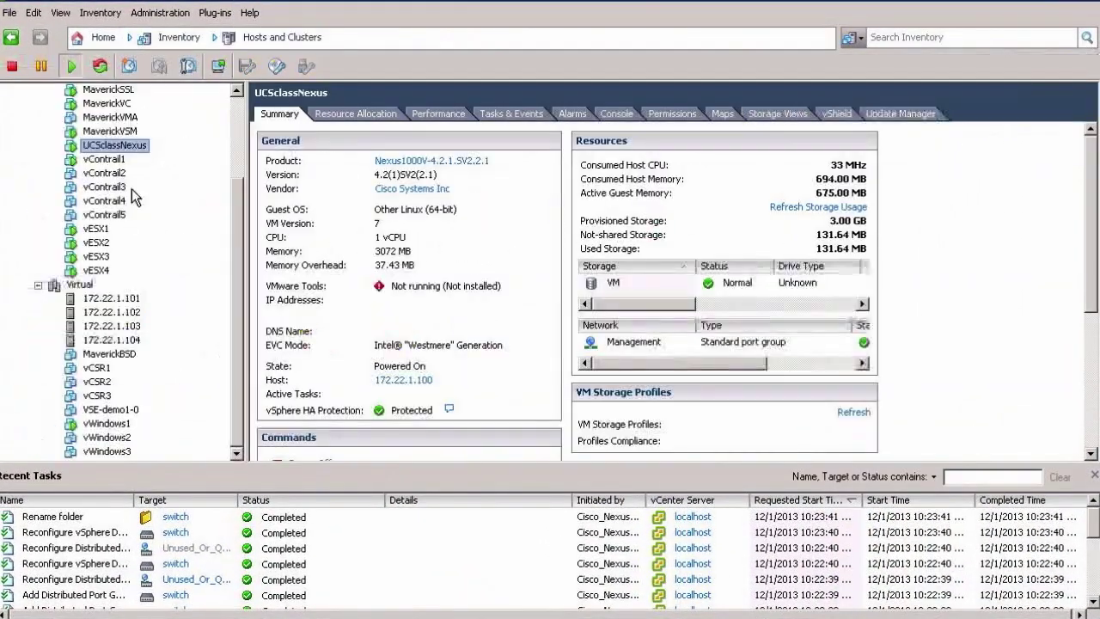
click(121, 326)
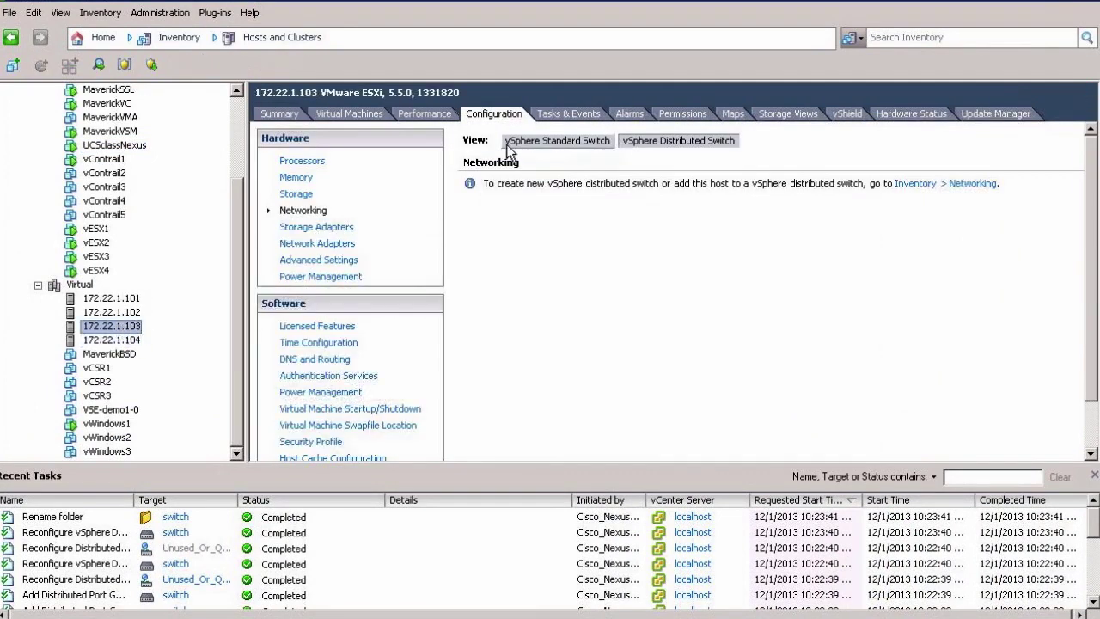
click(508, 144)
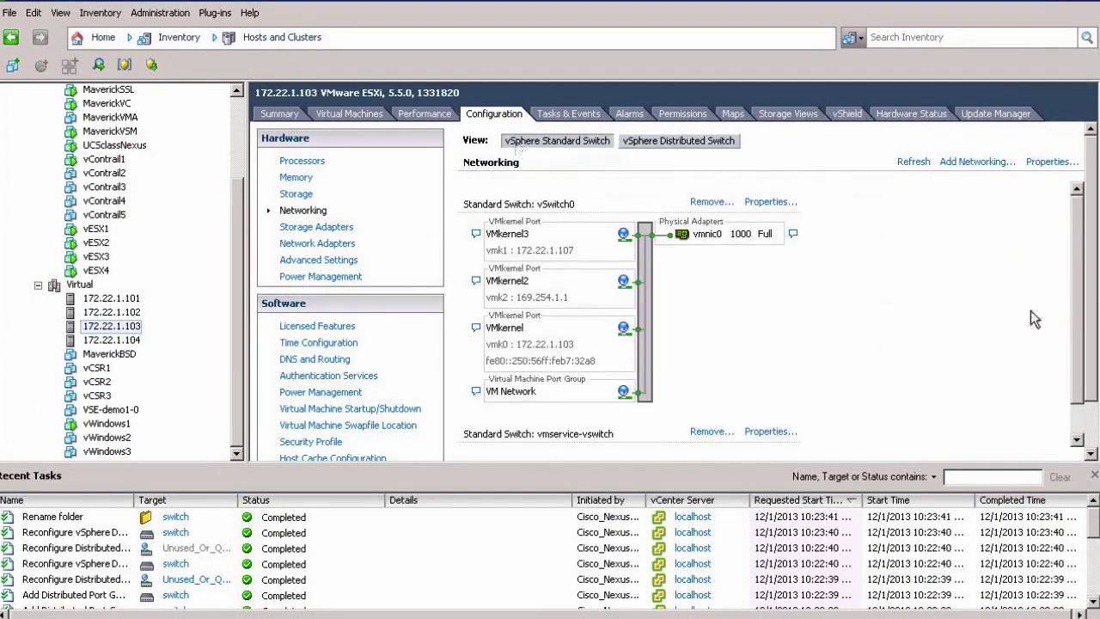
drag(1081, 305, 1083, 341)
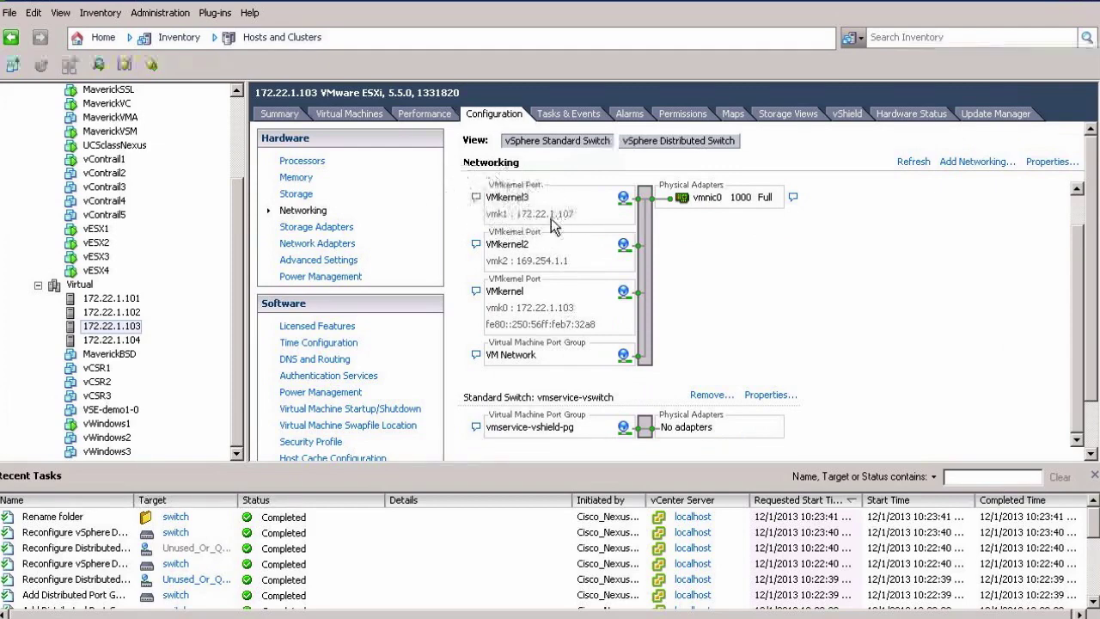
click(964, 163)
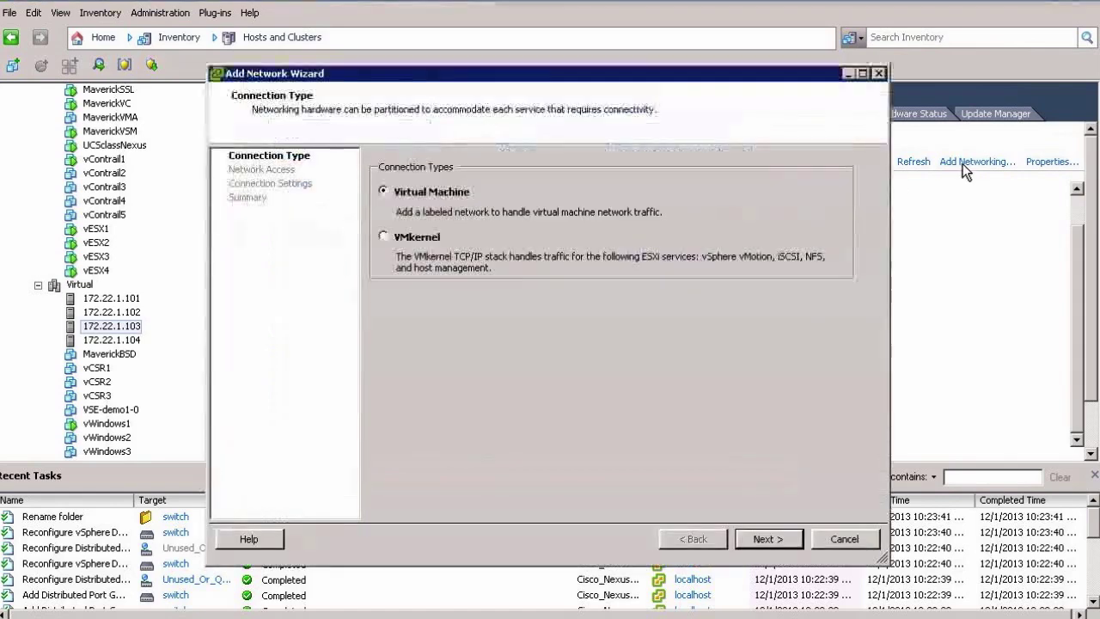
click(430, 239)
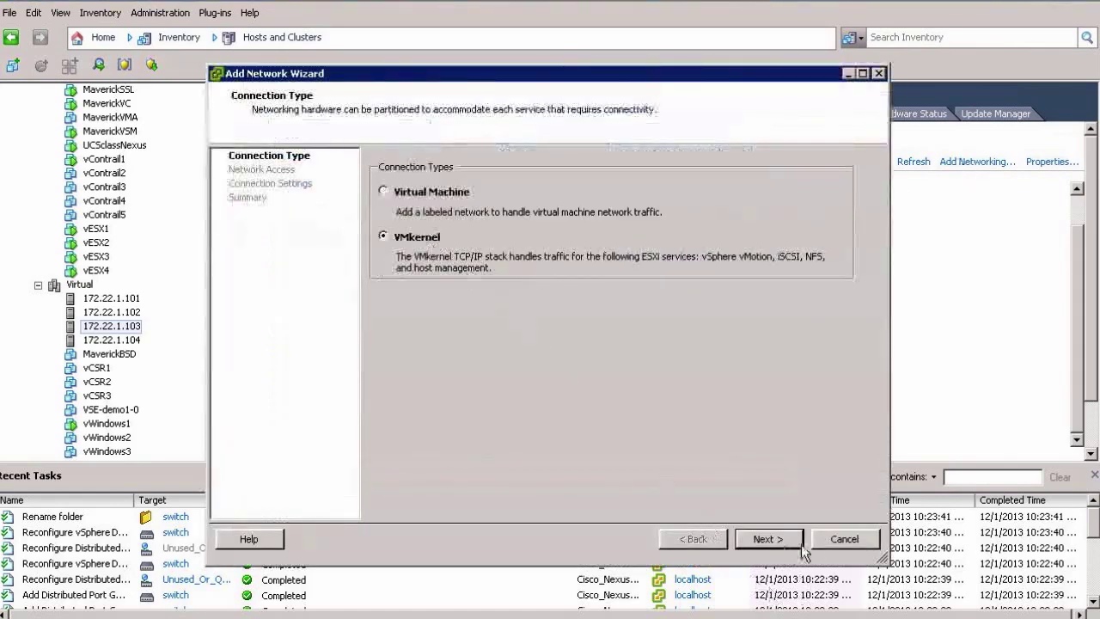
click(844, 539)
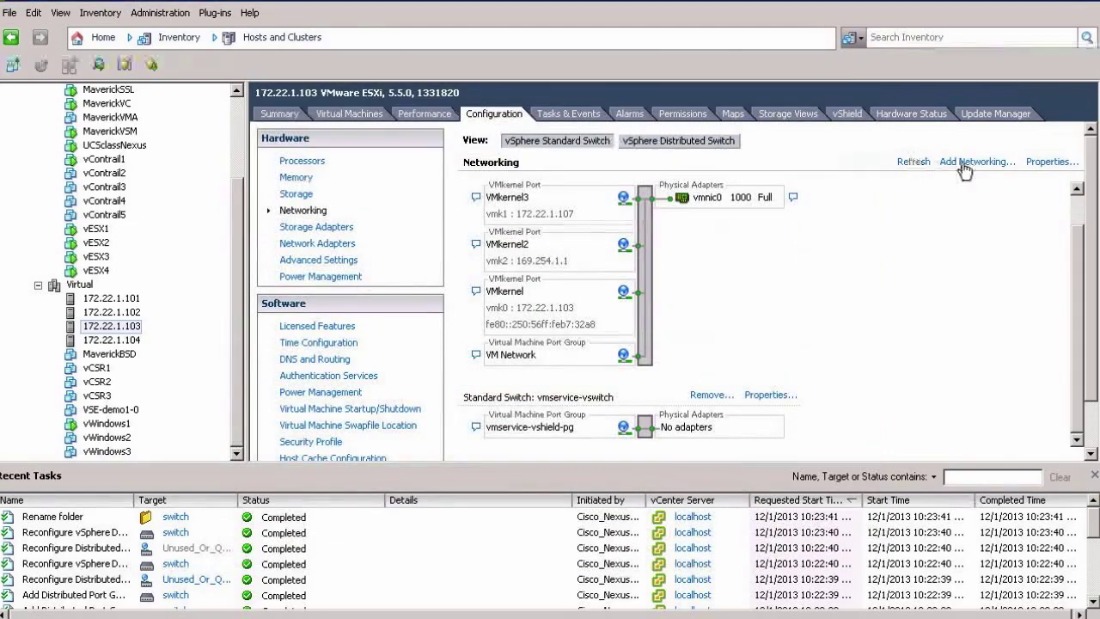
click(1050, 161)
click(632, 370)
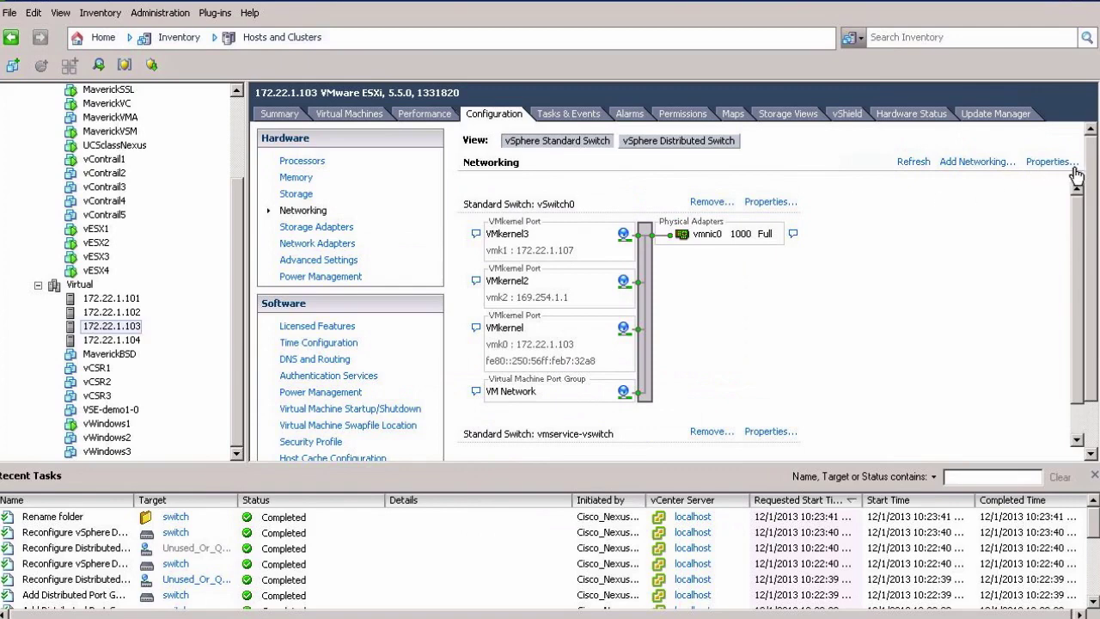
- Try to remove the VMkernel3 port from the vSwitch0 properties of host 172.22.1.103
click(769, 206)
click(290, 168)
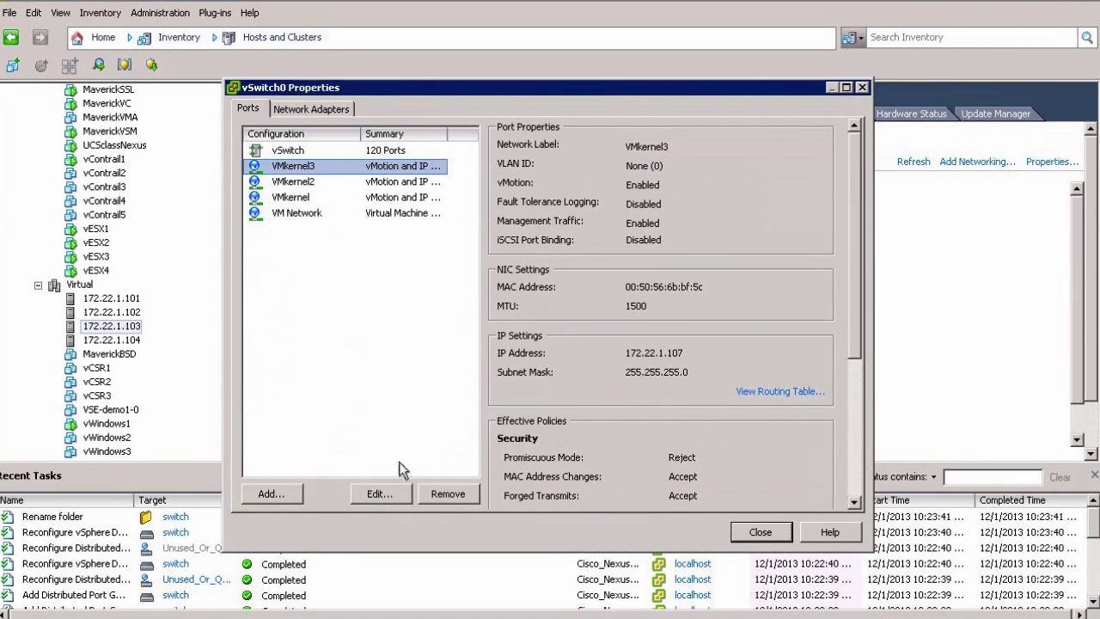
click(435, 495)
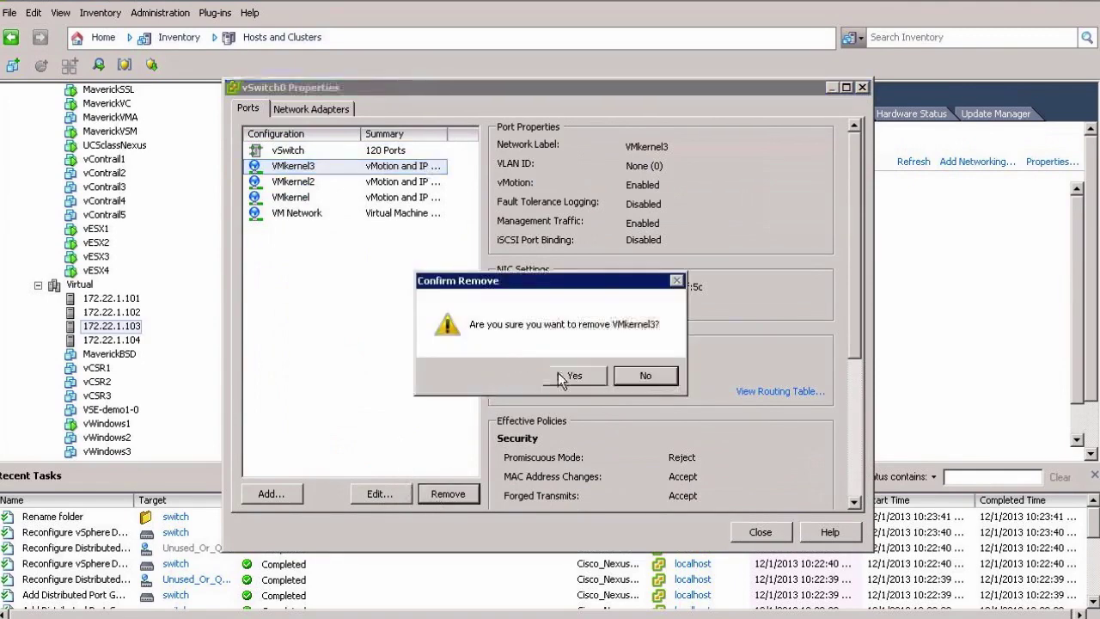
click(567, 375)
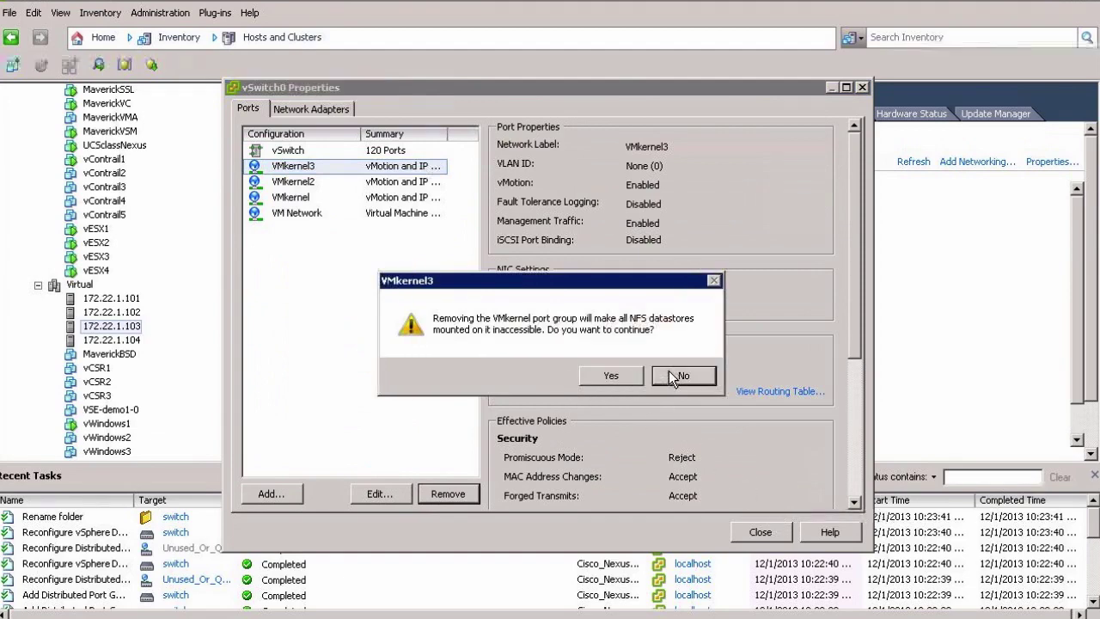
click(624, 376)
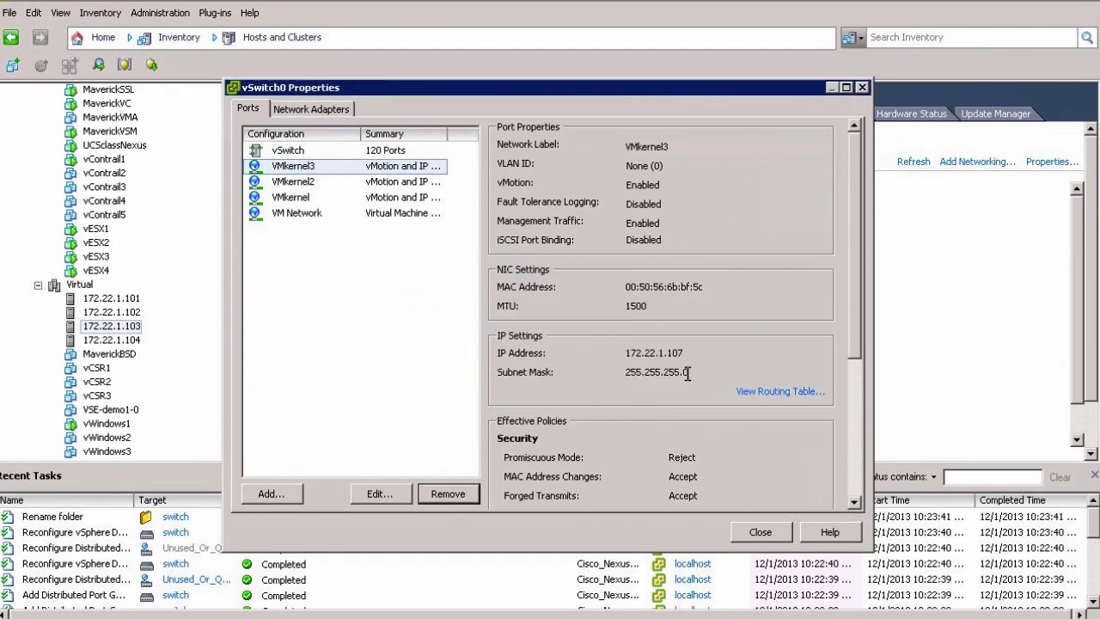
click(769, 533)
- Start adding a VMkernel connection on host 172.22.1.103 and choose vSwitch0 as its network access
click(964, 163)
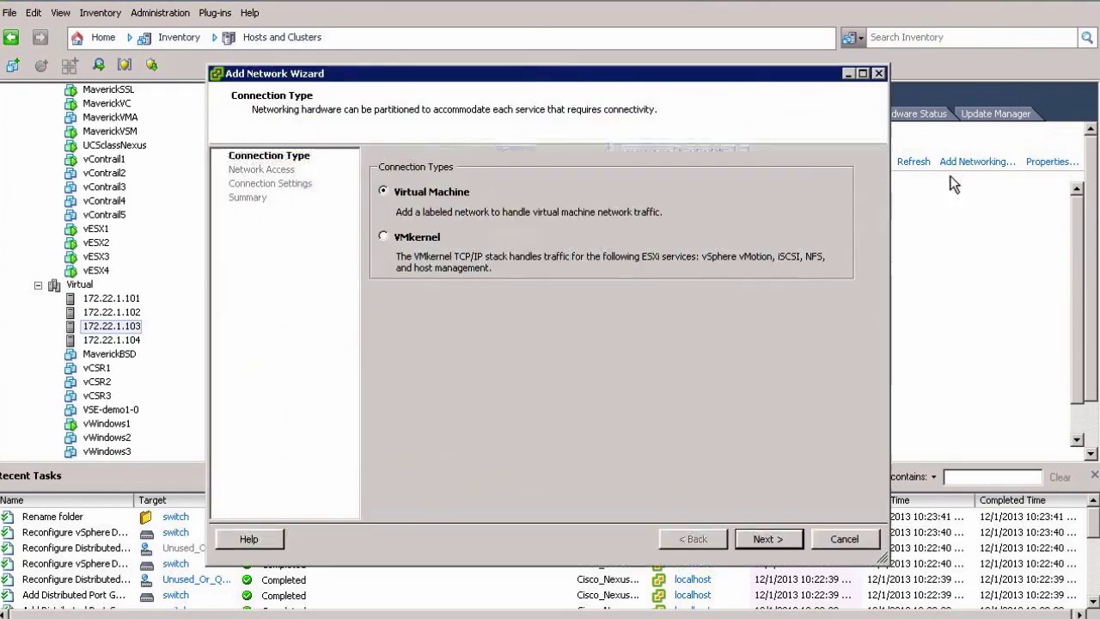
click(428, 239)
click(773, 539)
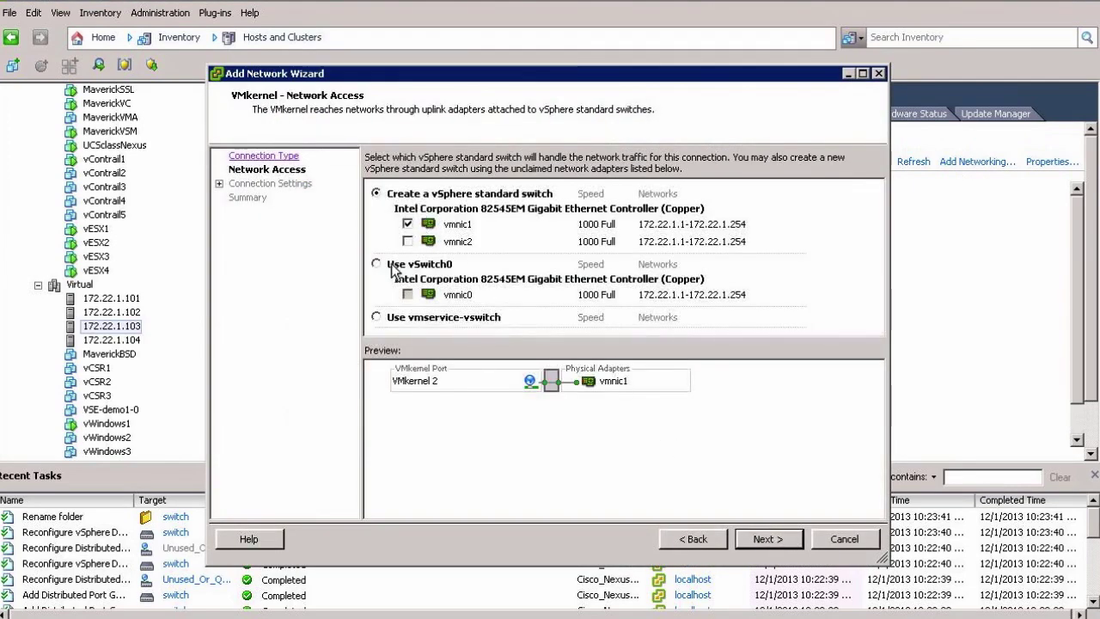
click(392, 268)
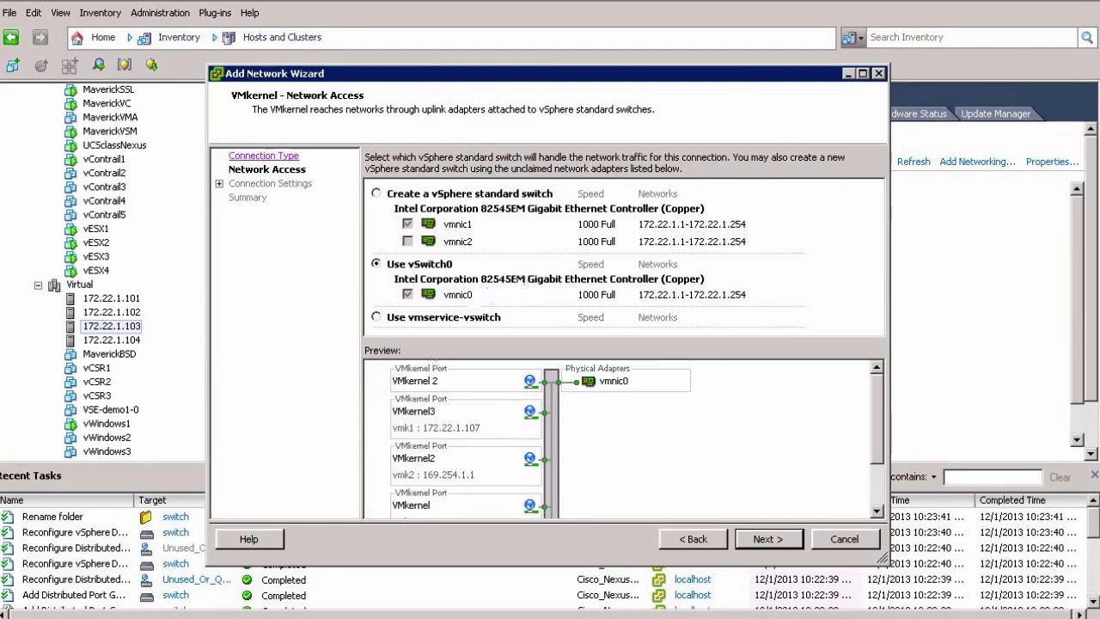
- Switch to SecureCRT, display the VSM's running configuration with sh run, and review it down to the SVS sections
key(alt+Tab)
text(sh run)
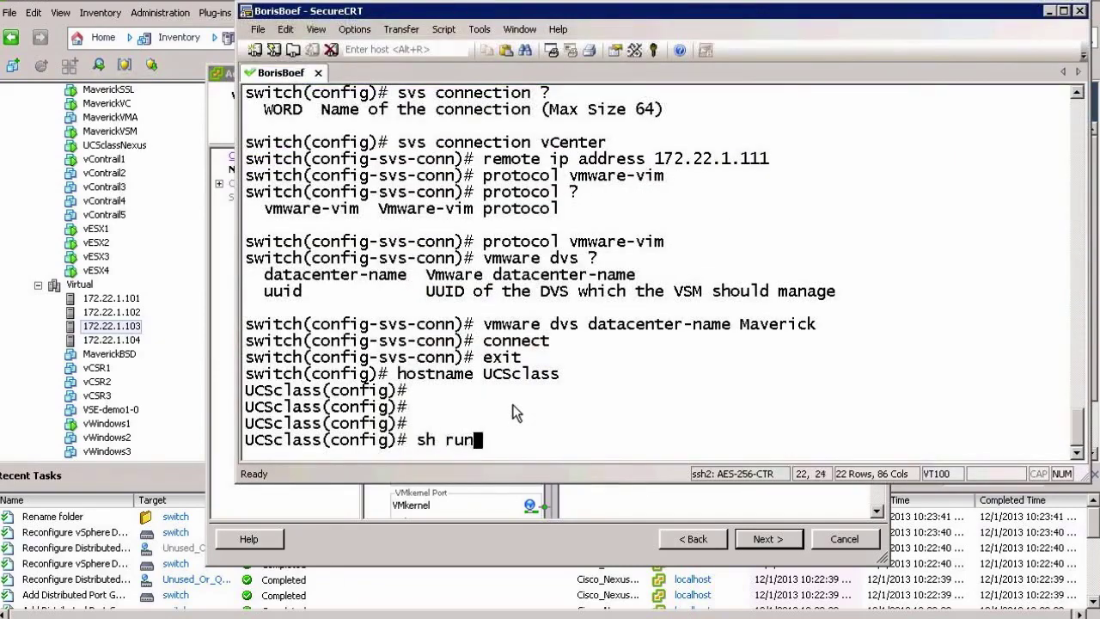
key(Return)
key(space)
key(space)
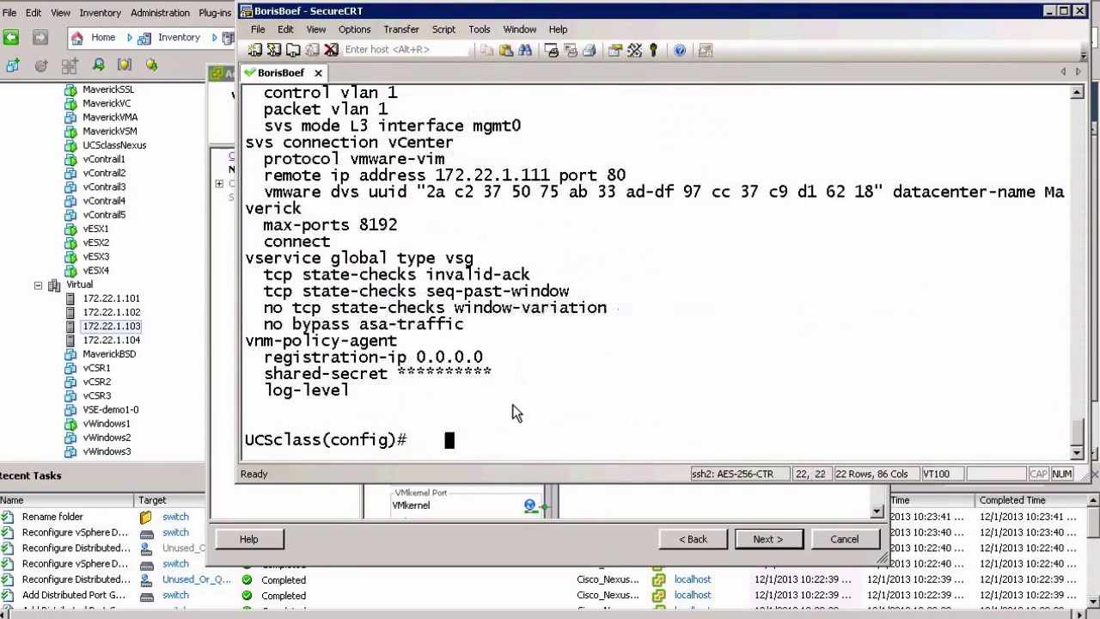
scroll(516, 384, up, 12)
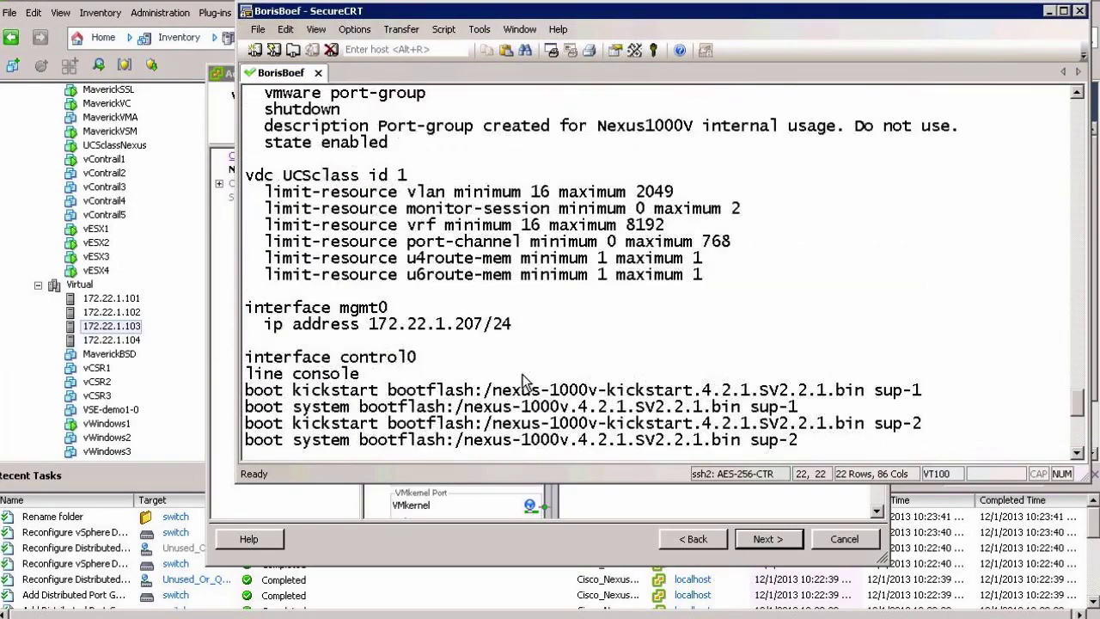
scroll(526, 379, up, 6)
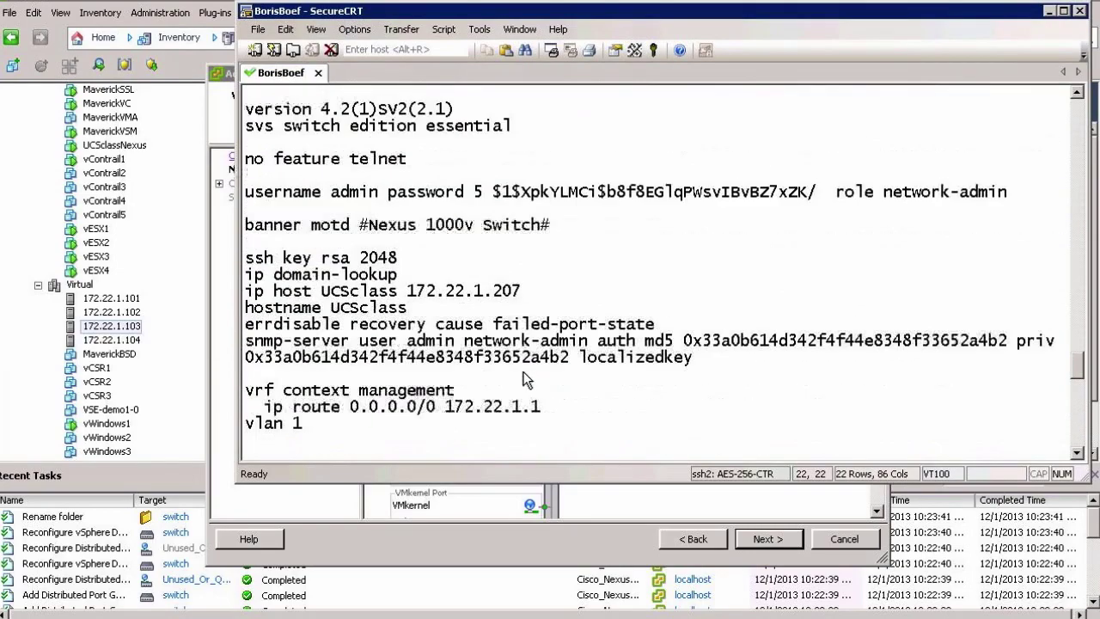
mouse_move(1081, 370)
mouse_down()
mouse_move(1081, 405)
mouse_move(1081, 361)
mouse_up()
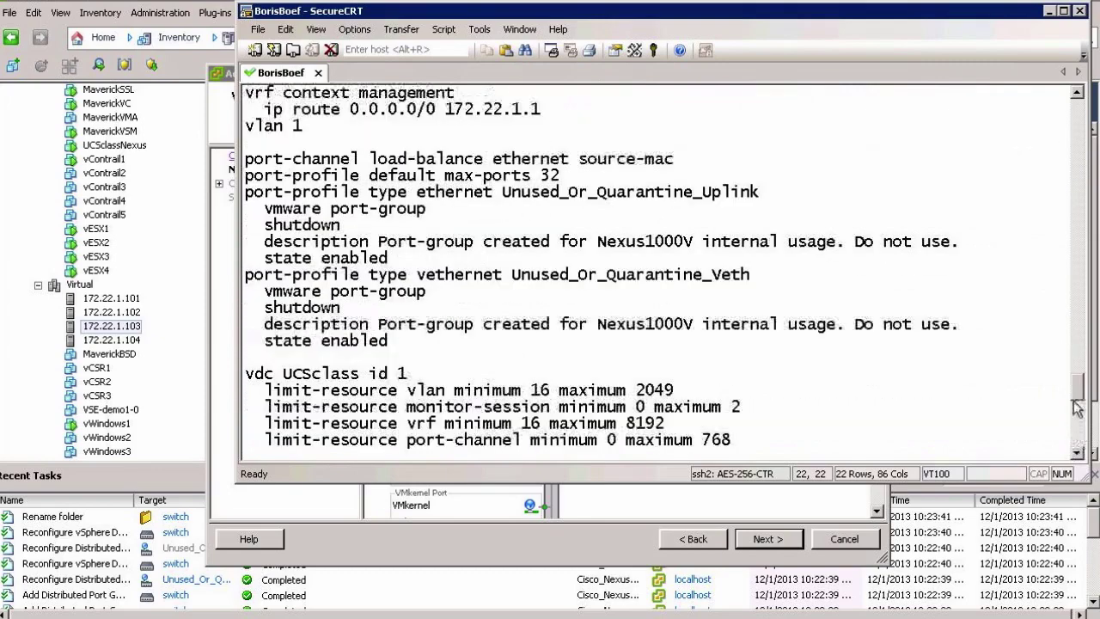
scroll(1080, 443, down, 15)
scroll(524, 279, up, 2)
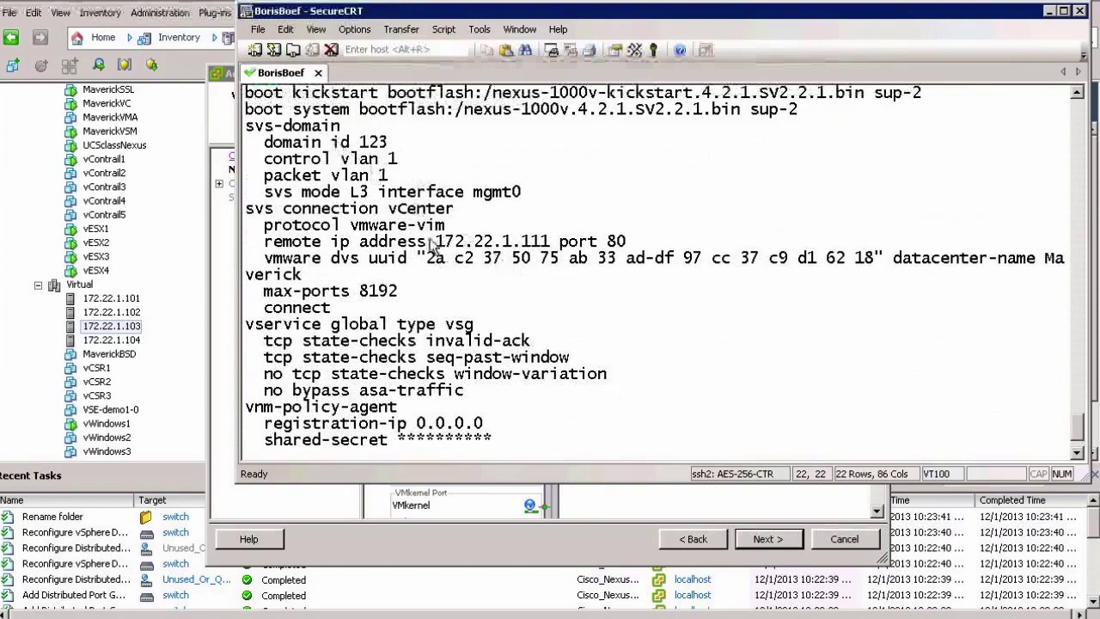
- Examine the running configuration's vCenter SVS connection block and the svs-domain block's mode, interface, and control and packet VLAN lines
drag(248, 209, 441, 300)
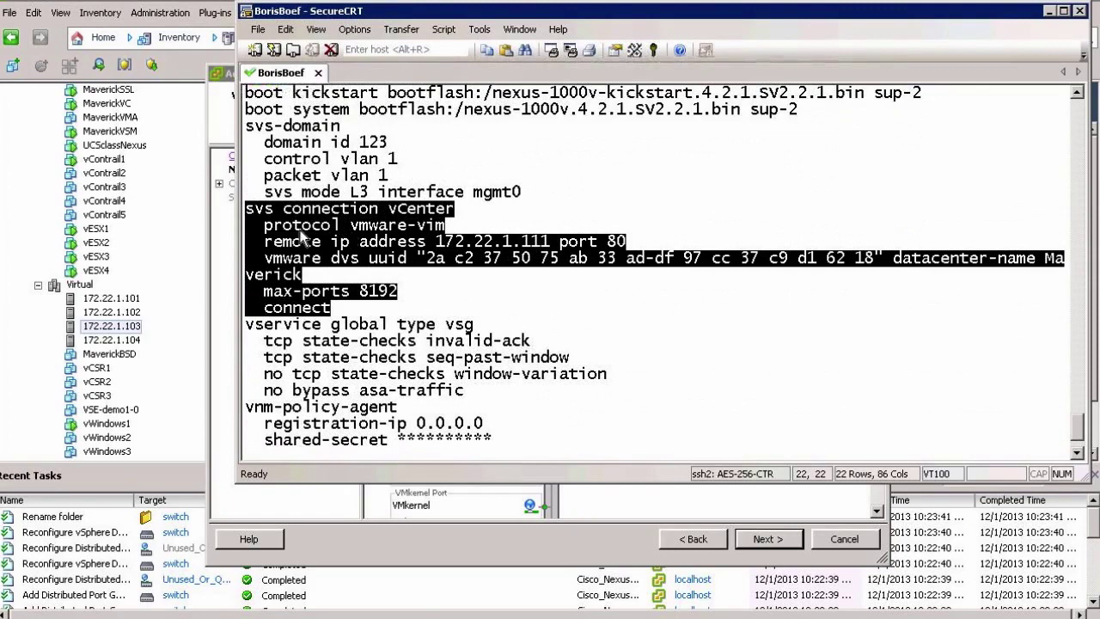
click(555, 299)
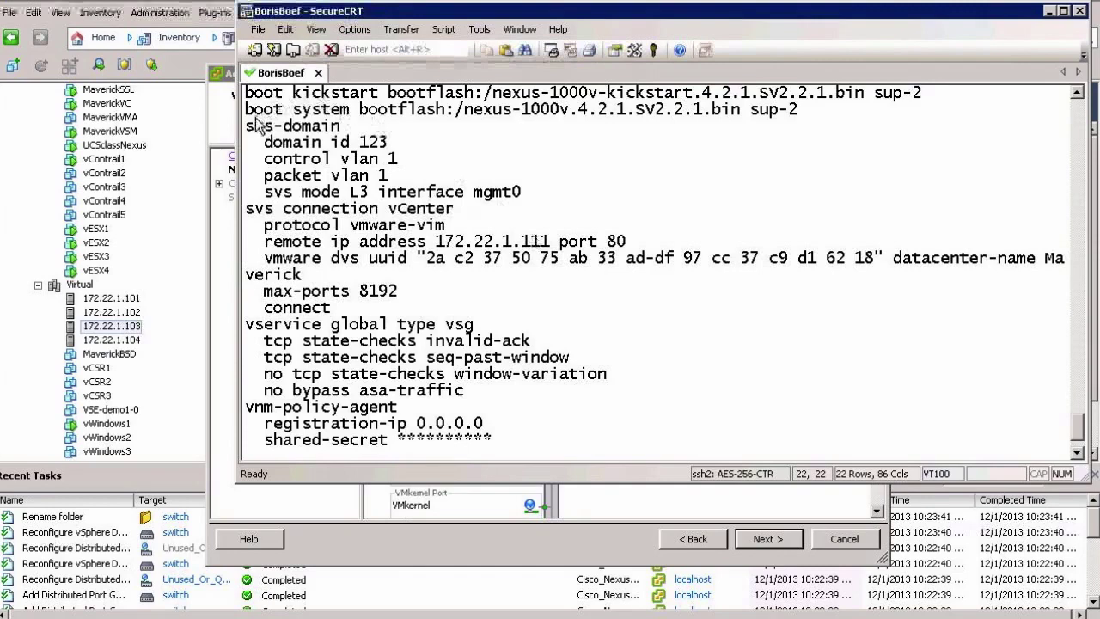
drag(248, 126, 516, 196)
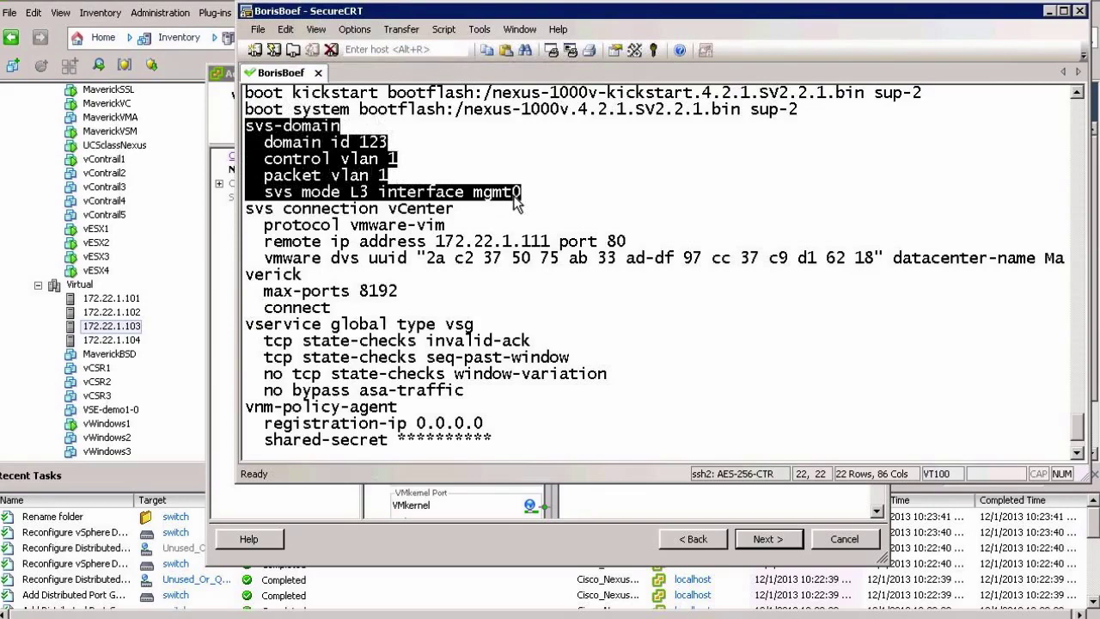
click(413, 206)
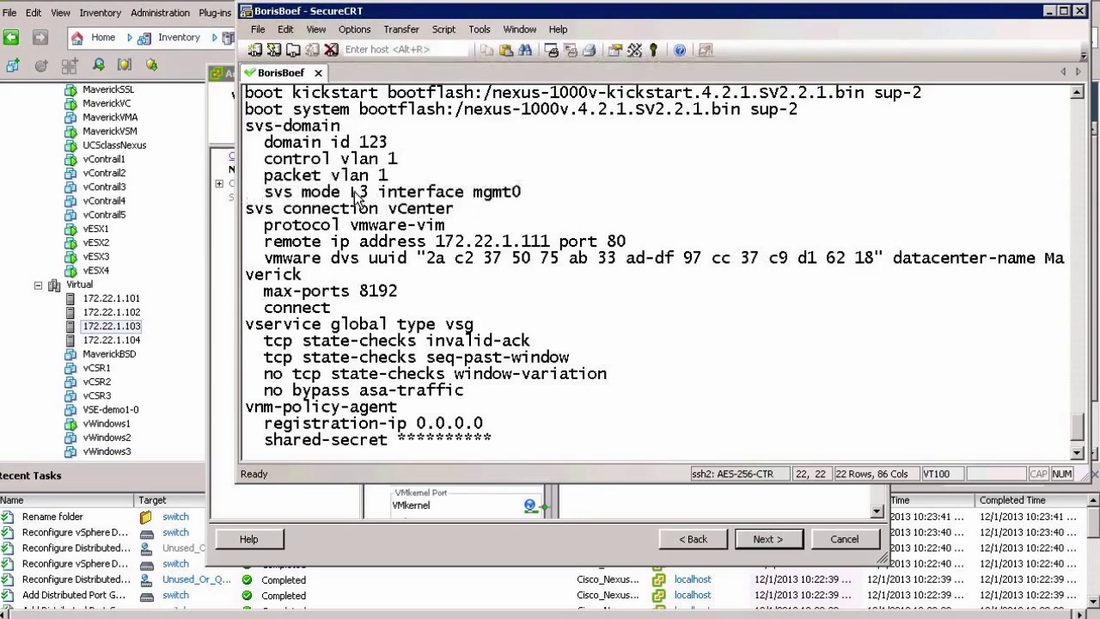
double_click(356, 194)
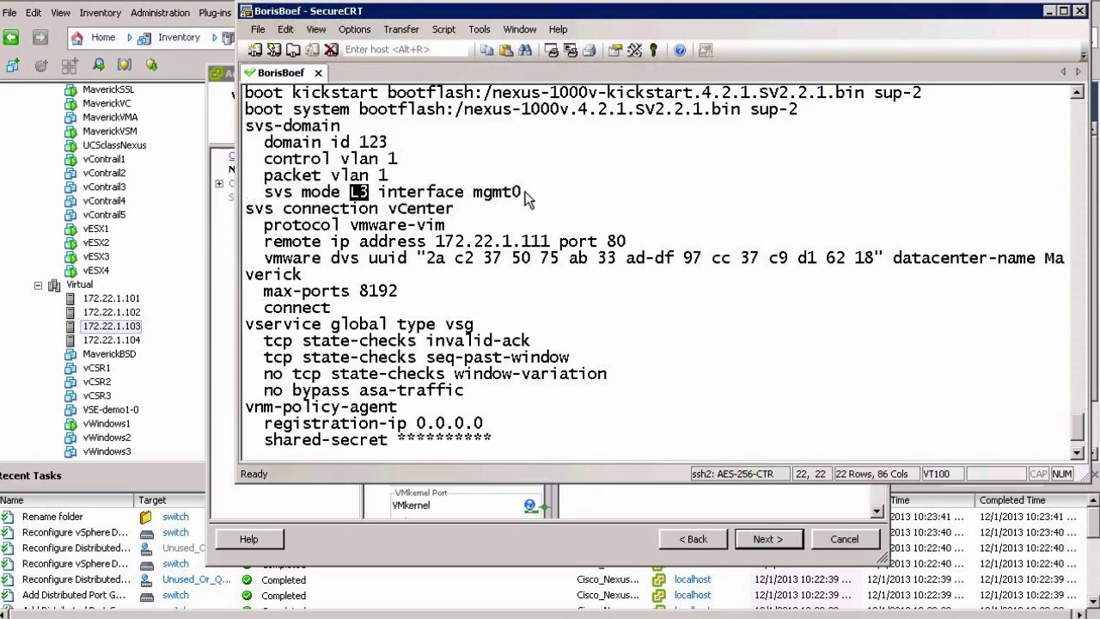
drag(526, 195, 486, 199)
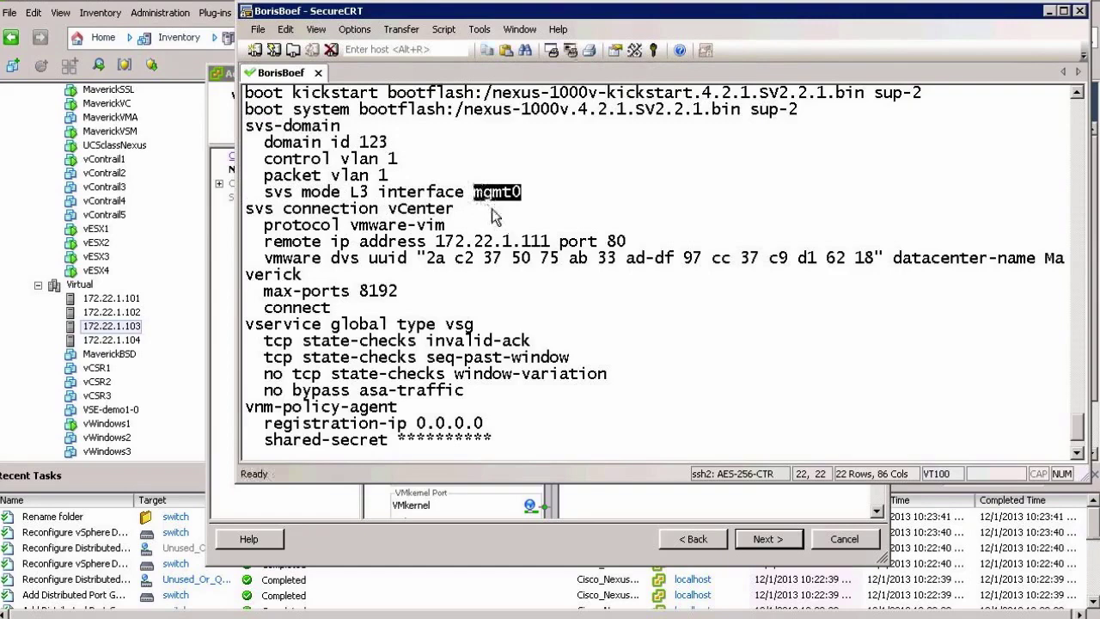
click(494, 198)
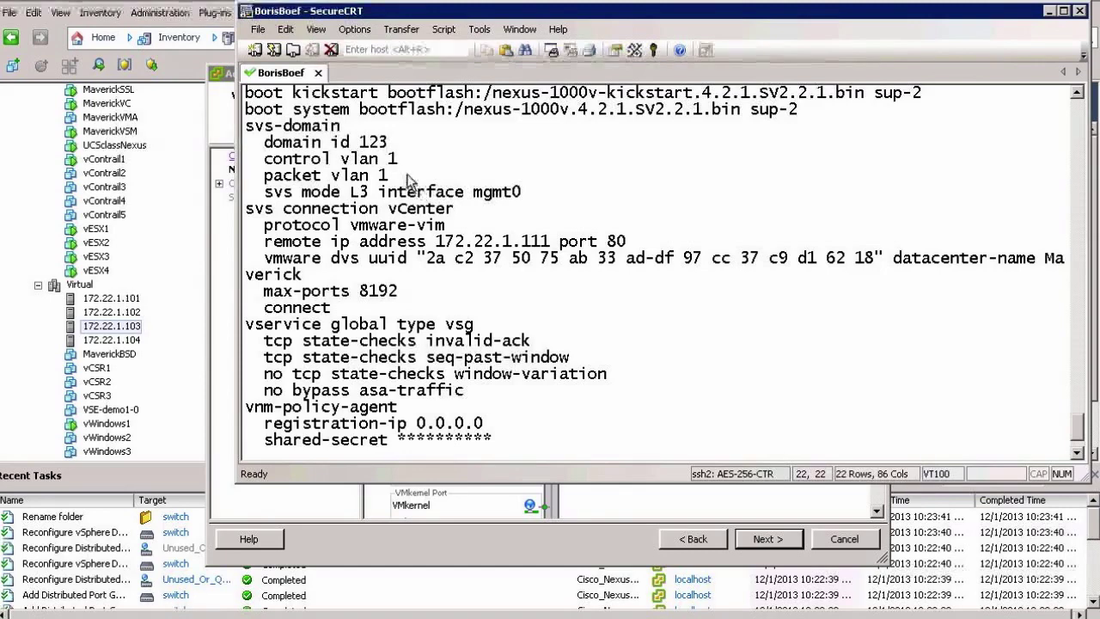
drag(405, 177, 311, 165)
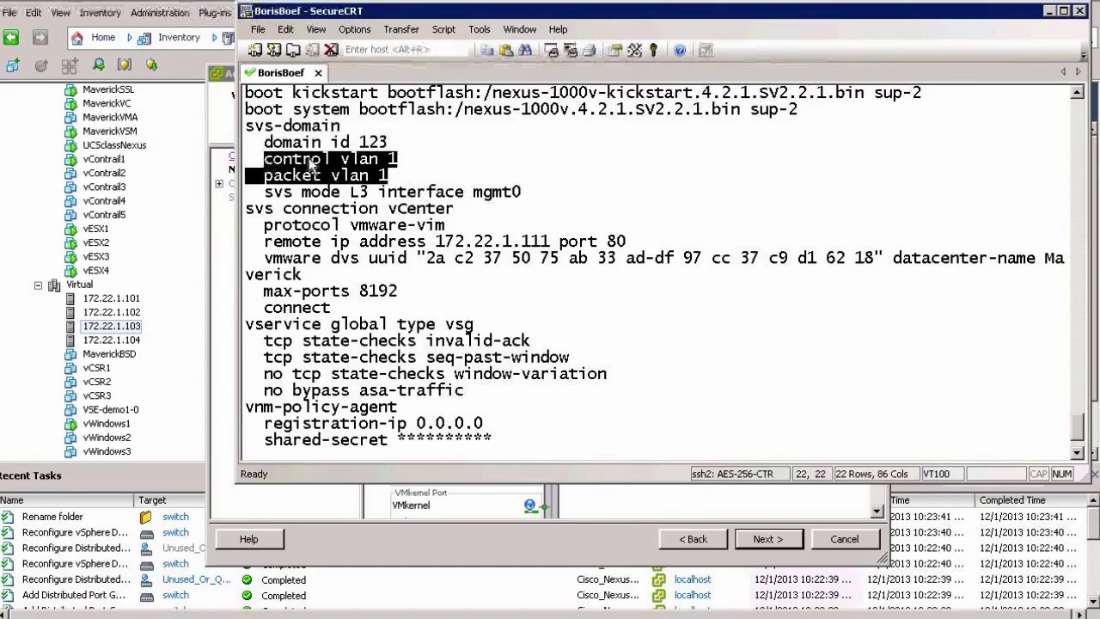
- Examine the svs-domain block's L3 mode and control VLAN lines and page to the end of the running configuration
click(436, 175)
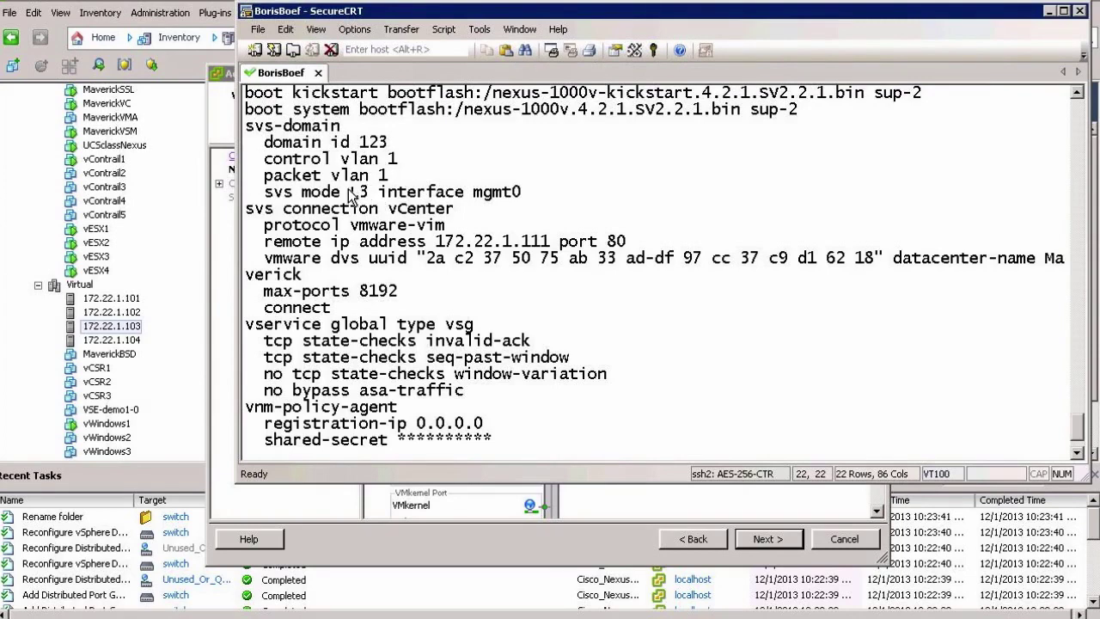
drag(349, 189, 366, 191)
drag(411, 163, 307, 159)
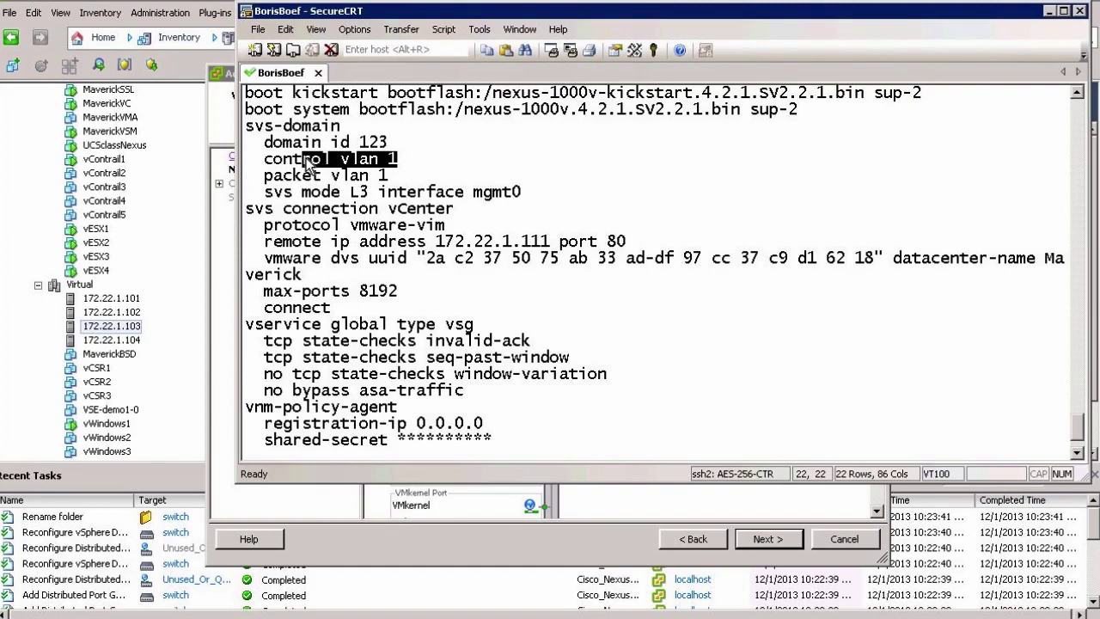
click(307, 161)
key(space)
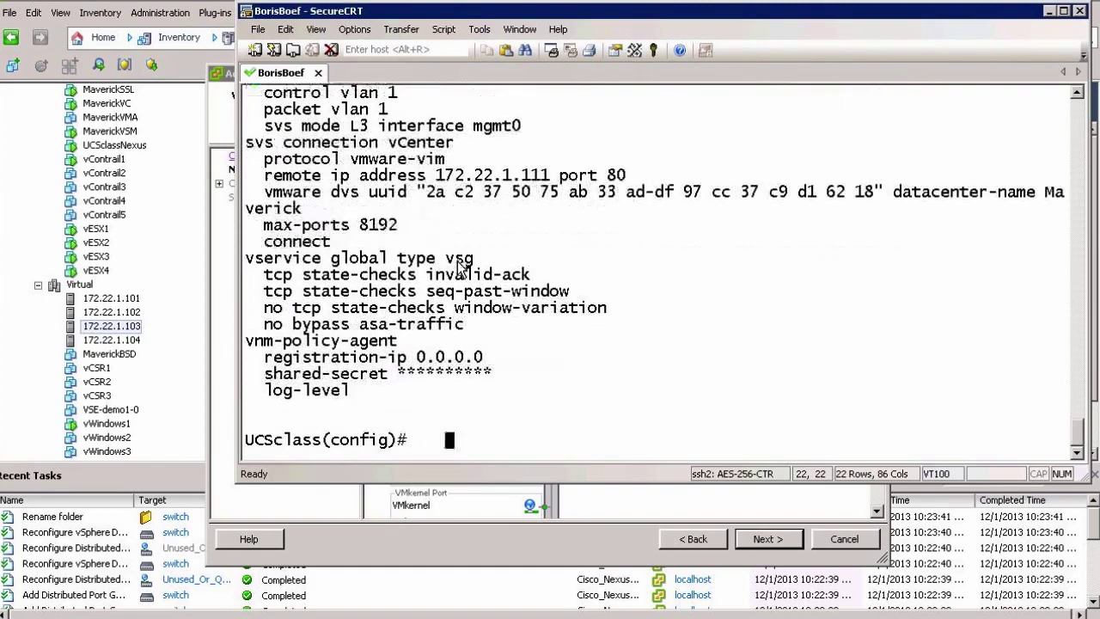
- Return to the vSphere Client's VMkernel wizard and enable vMotion and management traffic for VMkernel 2 with network type IP (Default)
click(219, 247)
click(784, 553)
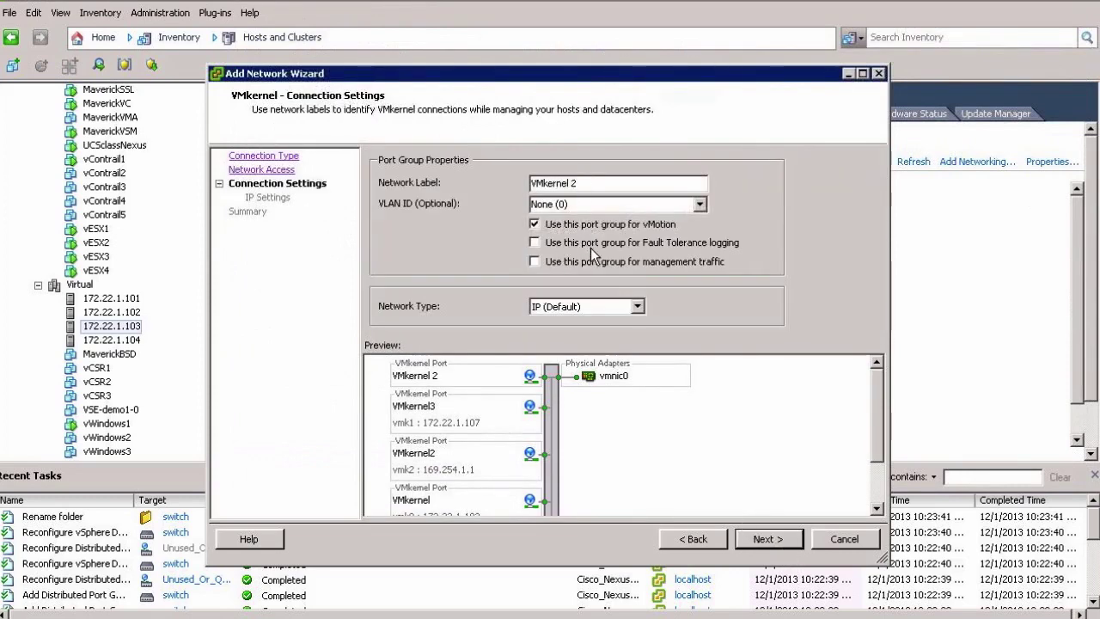
click(612, 263)
click(636, 307)
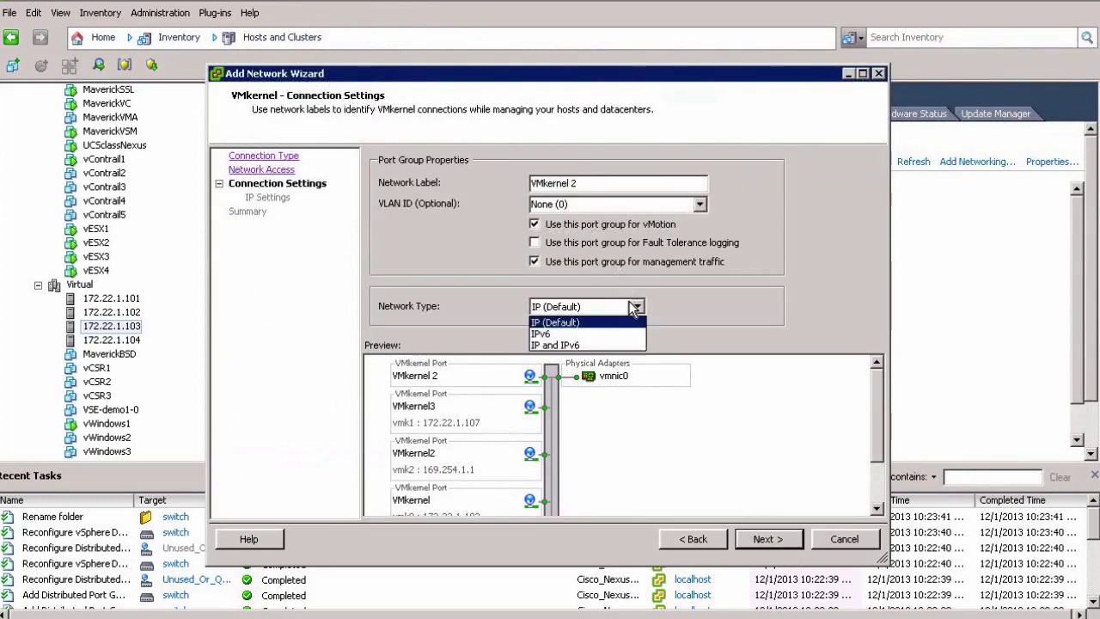
click(636, 307)
click(762, 539)
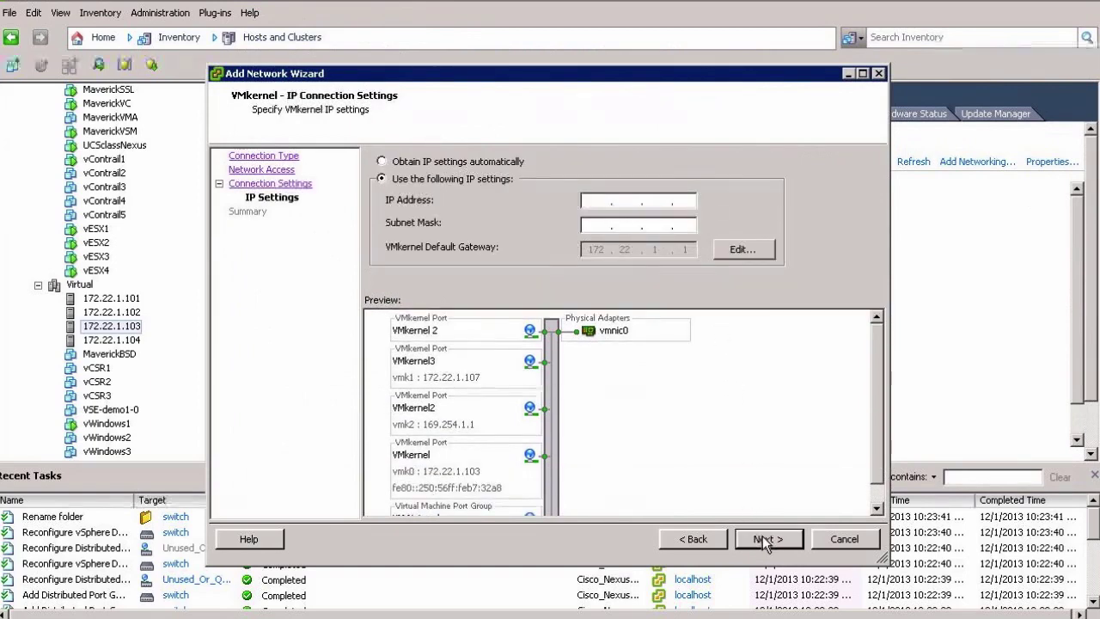
- Enter 172.22.1.208 as the new VMkernel port's IP address and cancel the Add Network Wizard
click(593, 201)
text(172.22.)
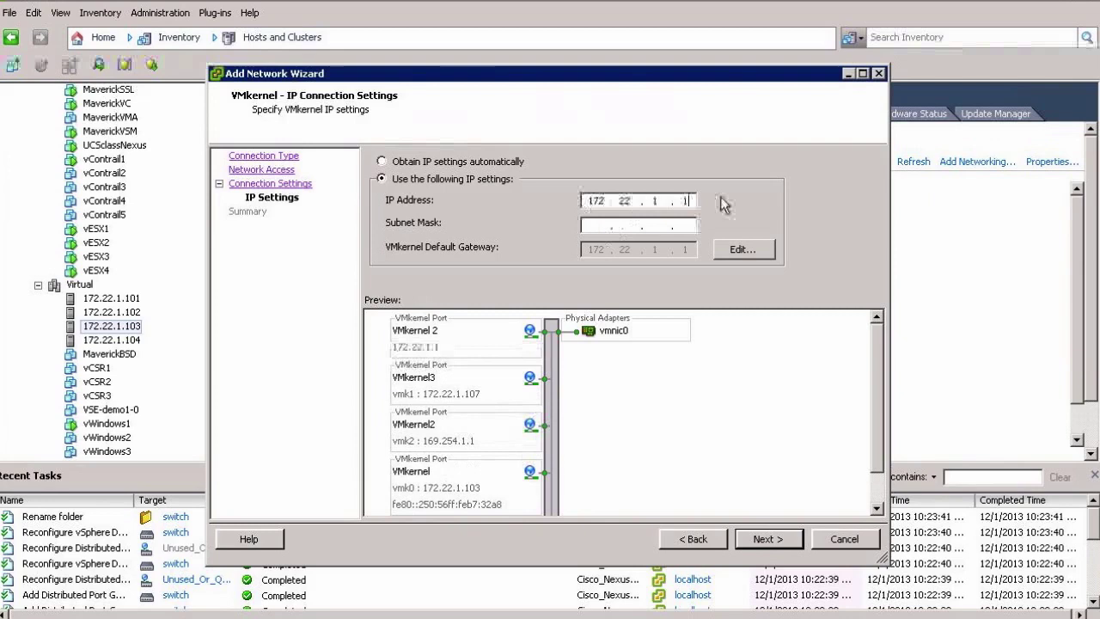
text(1.1)
key(BackSpace)
text(208)
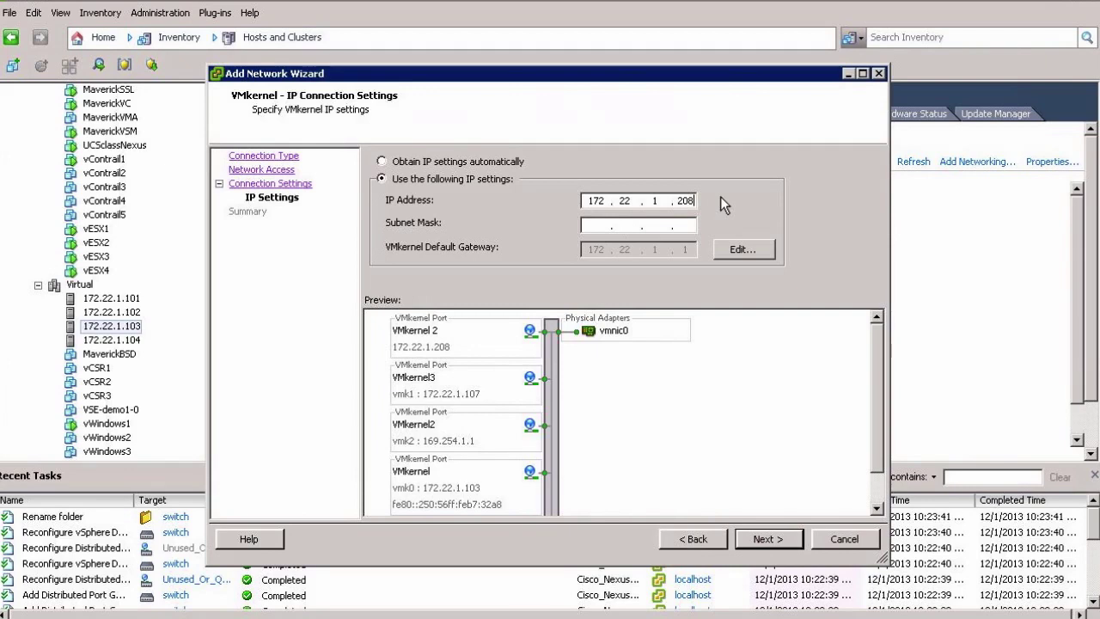
click(845, 540)
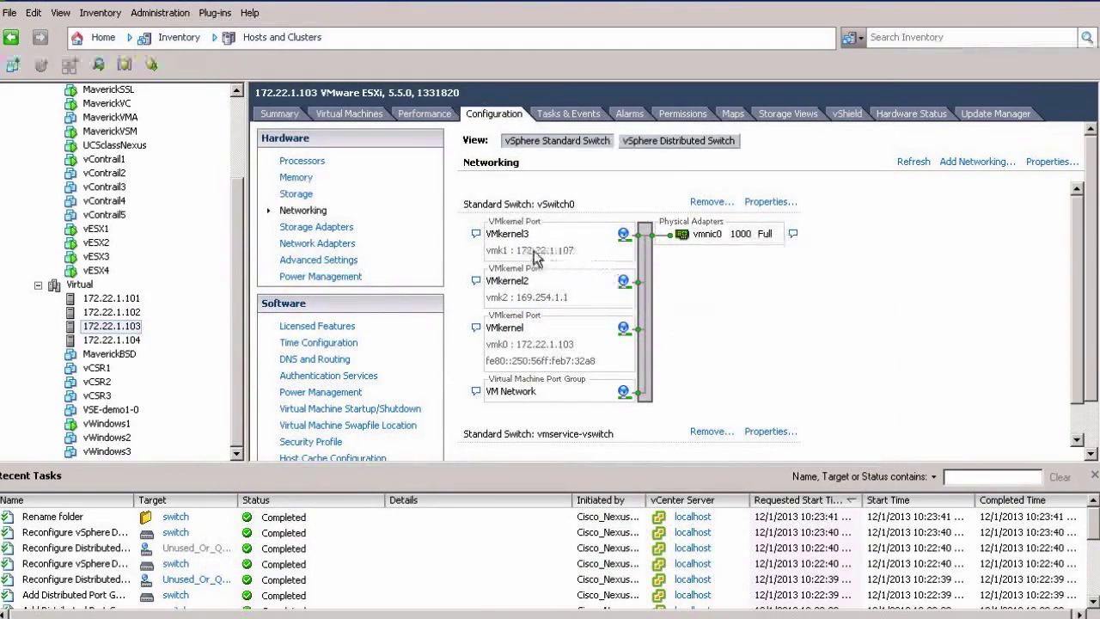
- Examine the vSwitch0 networking of host 172.22.1.104 and its VMkernel ports
click(112, 341)
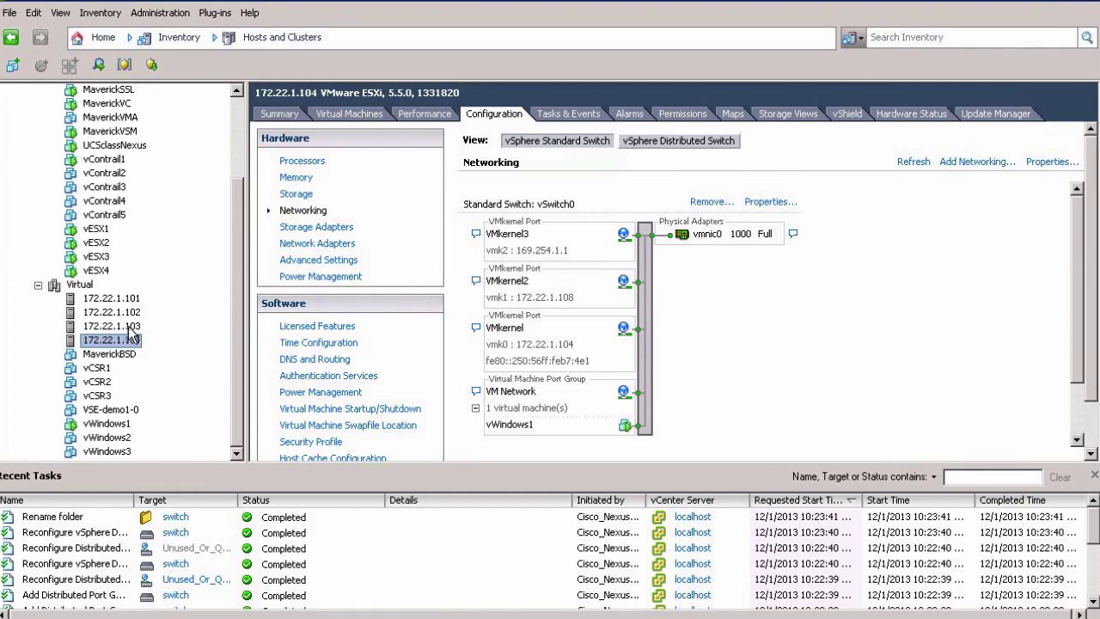
key(Up)
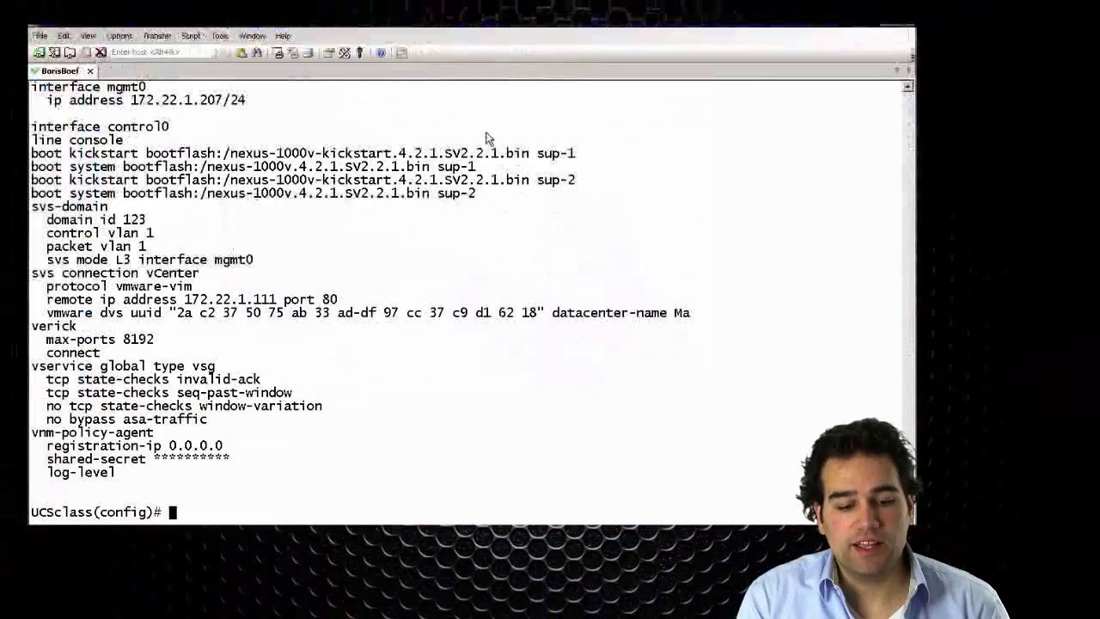
key(Return)
key(Return)
key(Return)
key(Return)
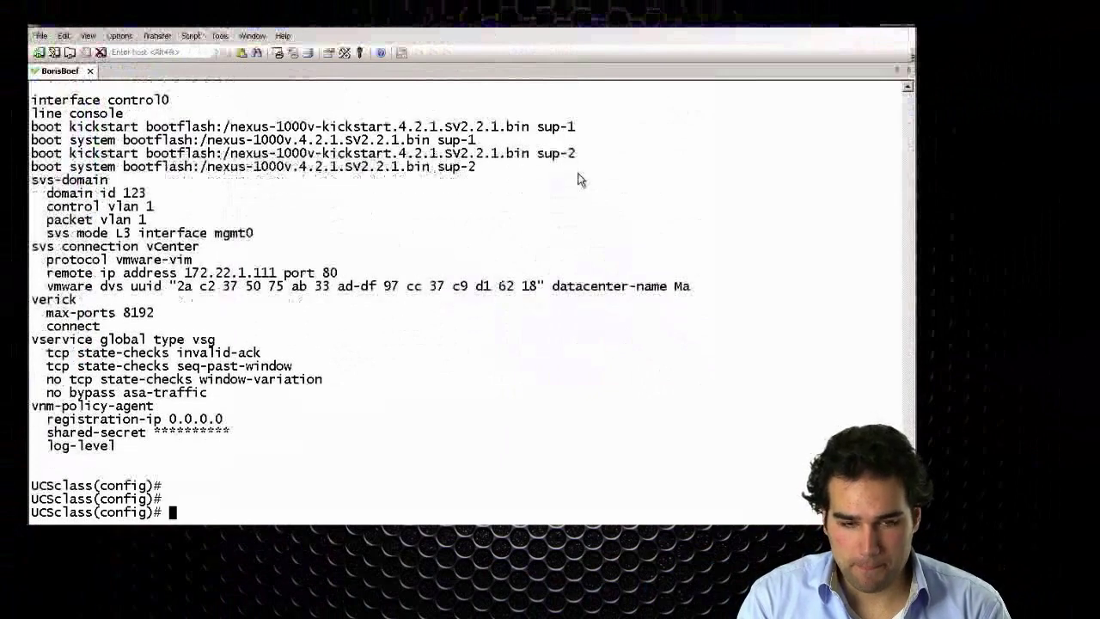
text(conf)
key(BackSpace)
key(BackSpace)
key(BackSpace)
key(BackSpace)
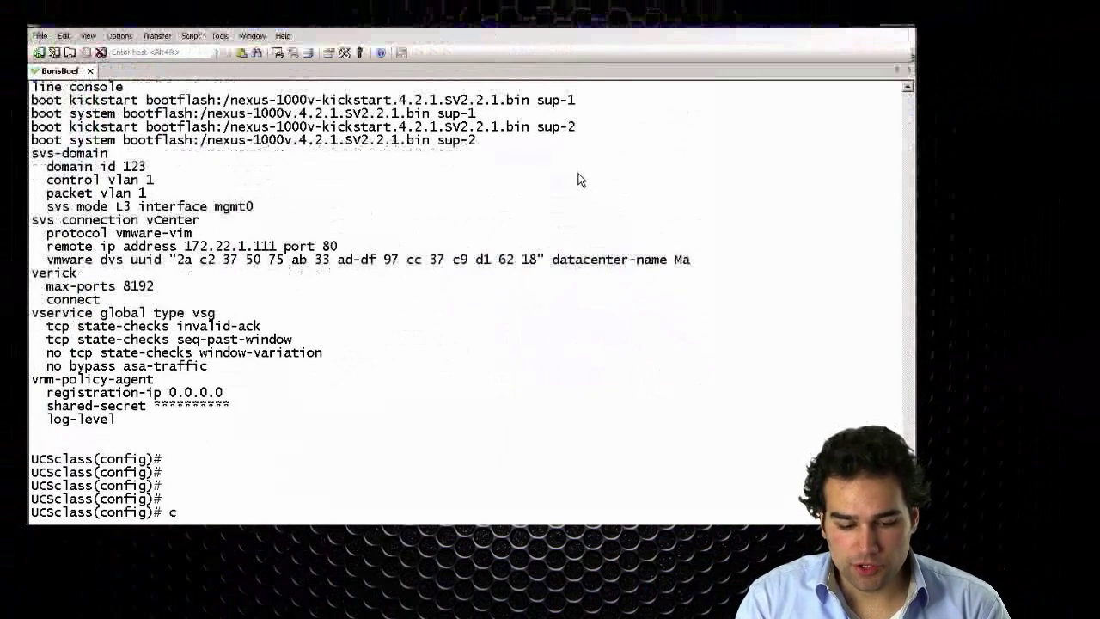
key(Return)
key(Return)
key(Return)
- Enter port-profile type at the VSM's configuration prompt in SecureCRT and list the available profile types with ? help
text(port-por)
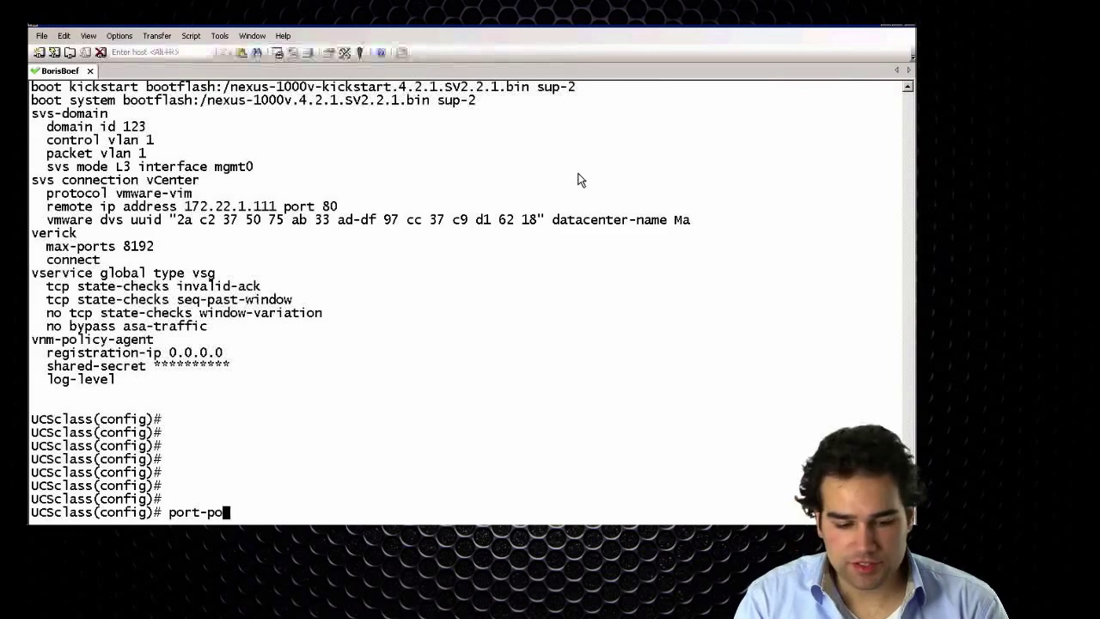
key(BackSpace)
key(BackSpace)
text(rof)
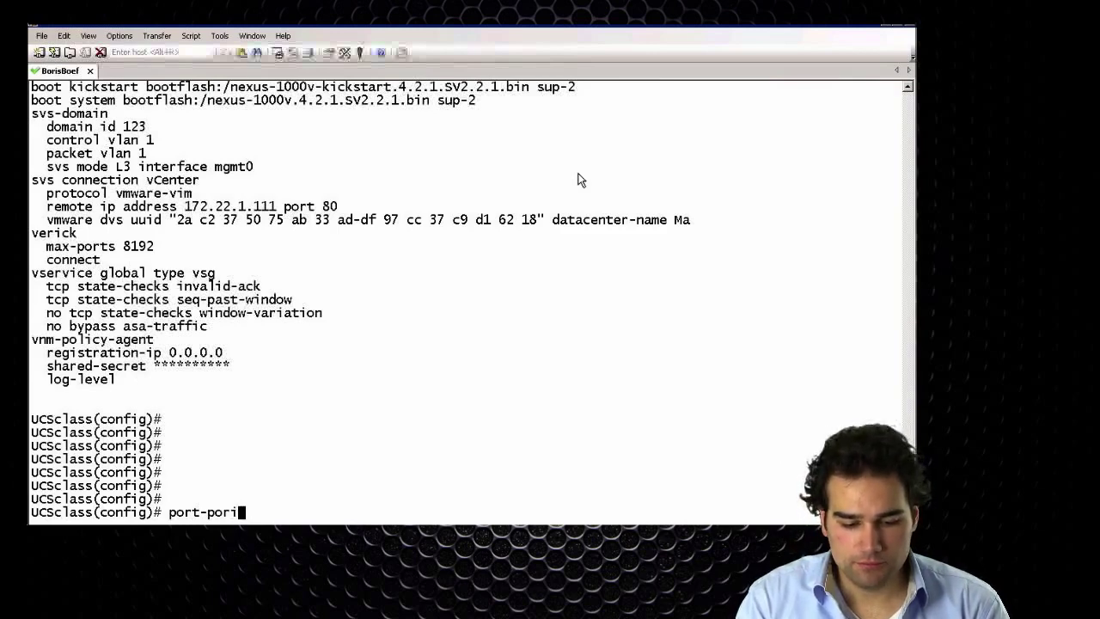
key(BackSpace)
key(BackSpace)
key(BackSpace)
text(rof)
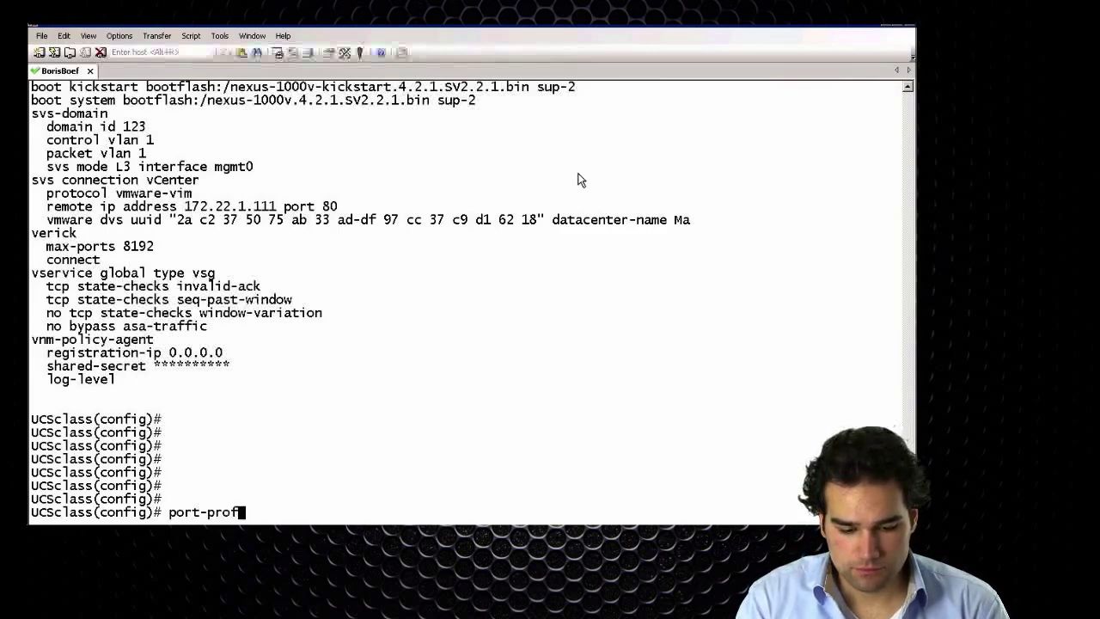
text(ile type ethernet)
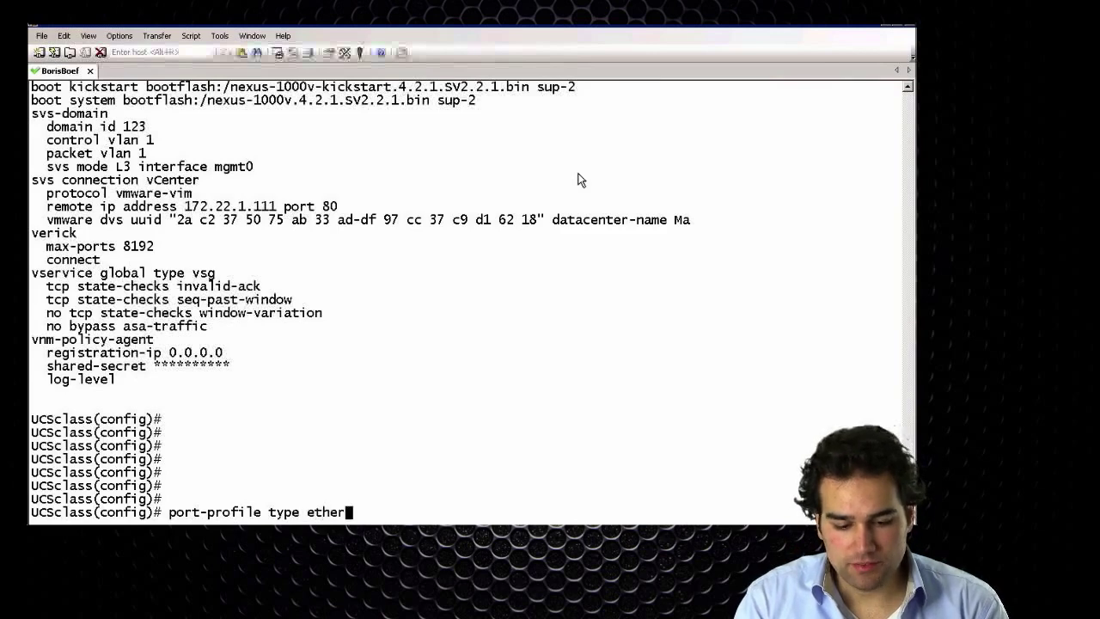
key(BackSpace)
key(BackSpace)
key(BackSpace)
key(BackSpace)
key(BackSpace)
key(BackSpace)
key(BackSpace)
key(BackSpace)
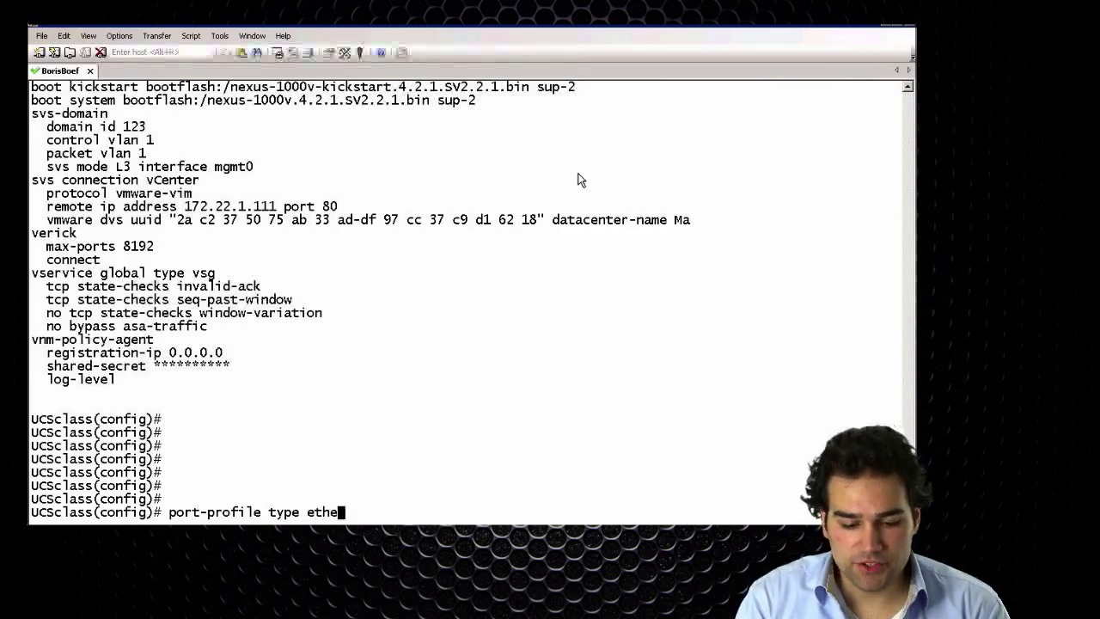
text(?)
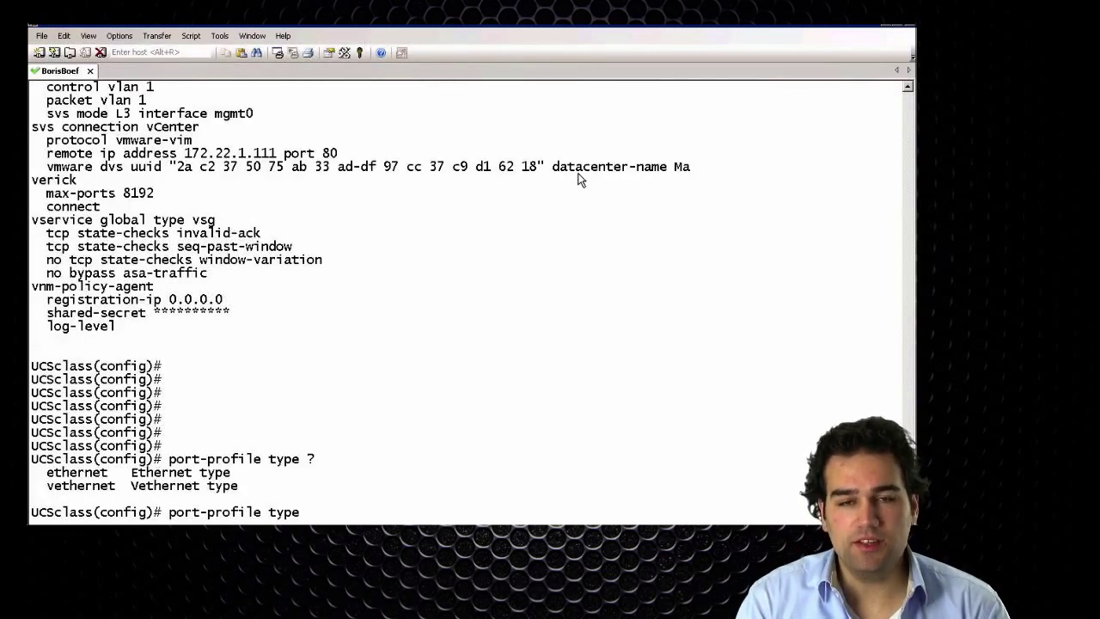
- Complete the command to create an ethernet port profile named UPLINKS
text(ethernet)
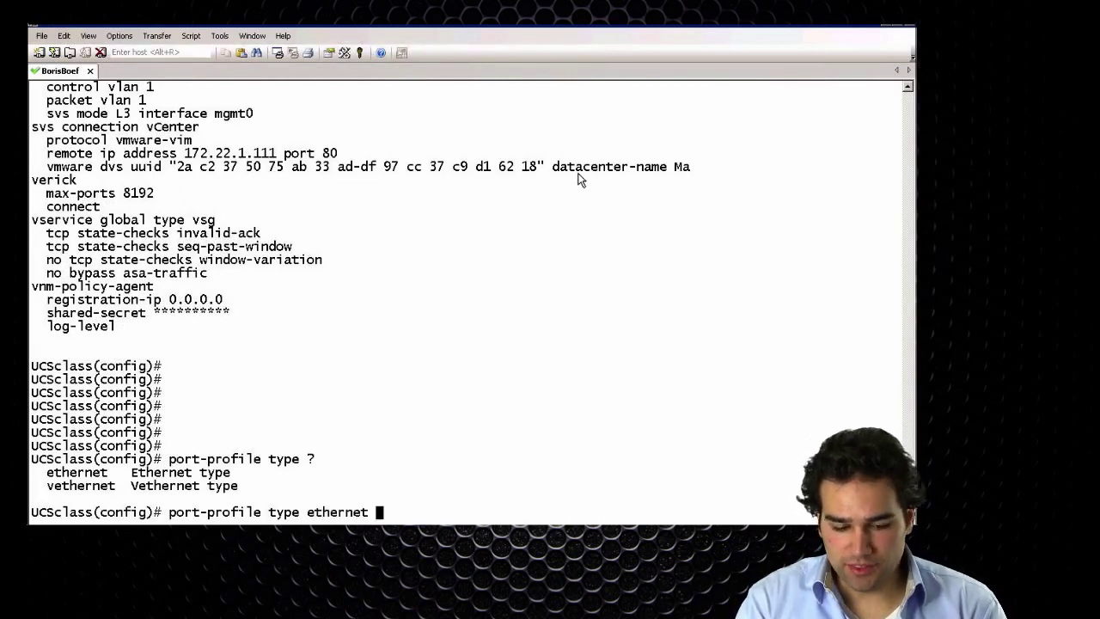
text( U)
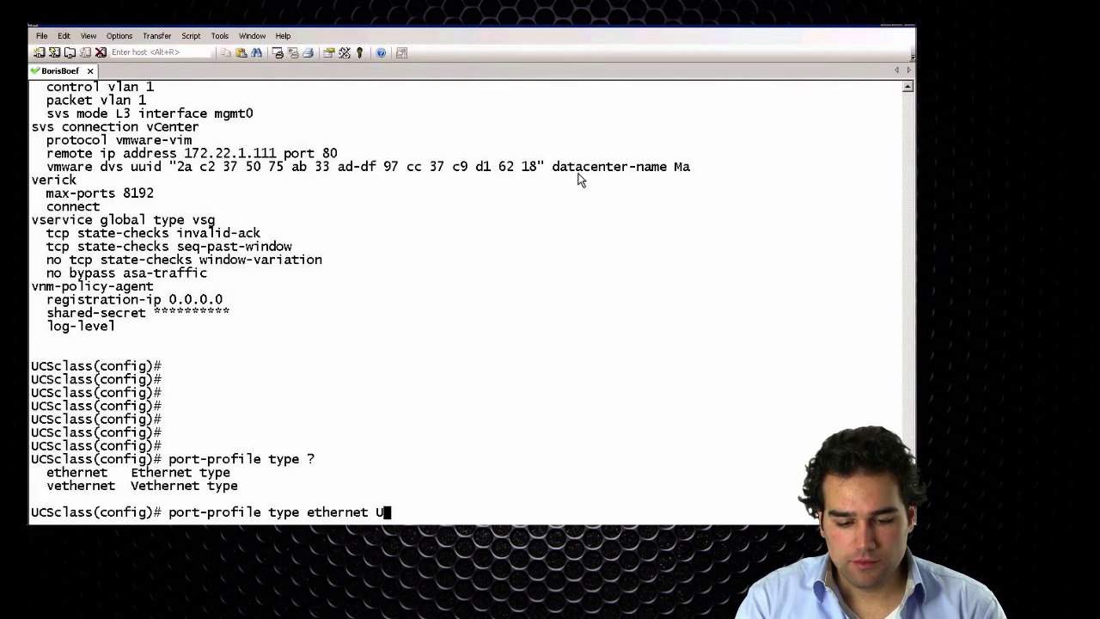
text(OPLINKS)
key(Return)
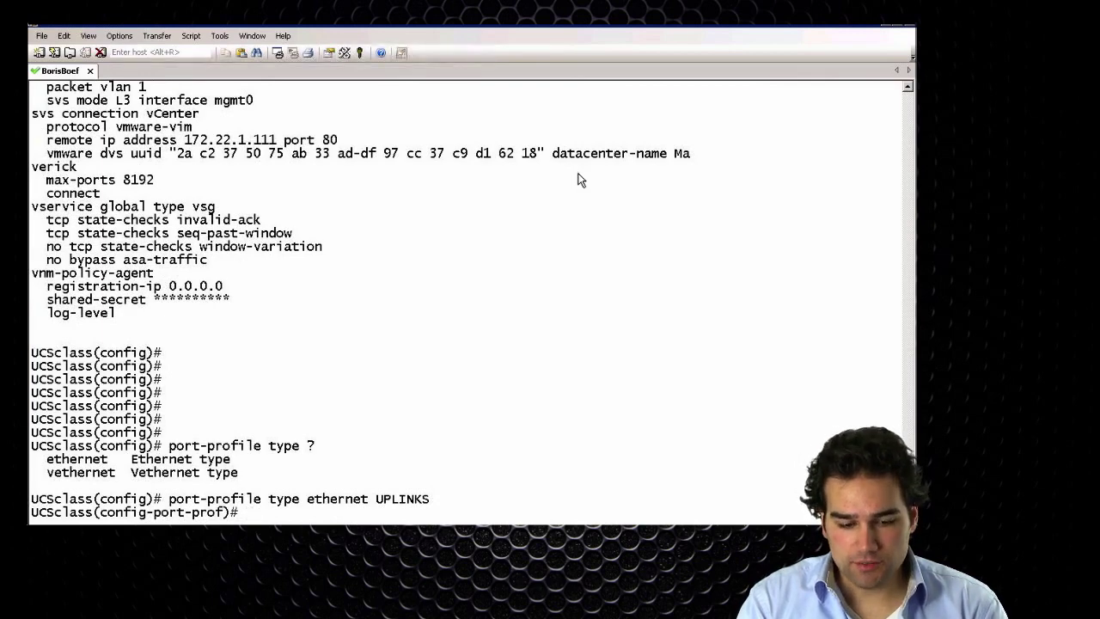
- Configure the UPLINKS profile as a switchport trunk allowing VLANs 1,10,20 with native VLAN 1
text(sw mode trunk)
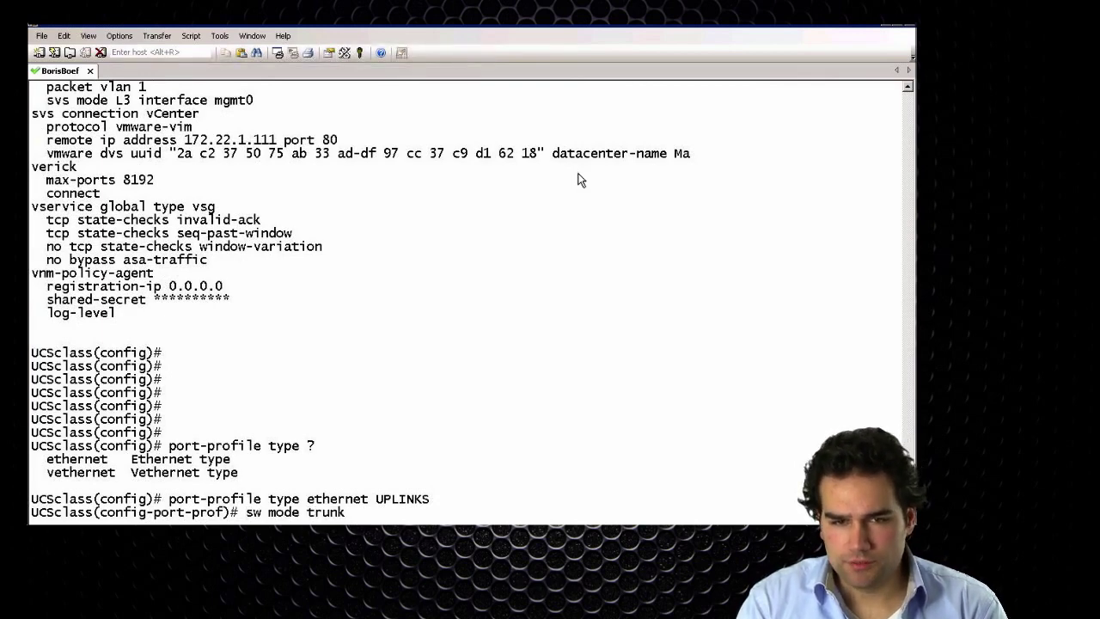
key(Return)
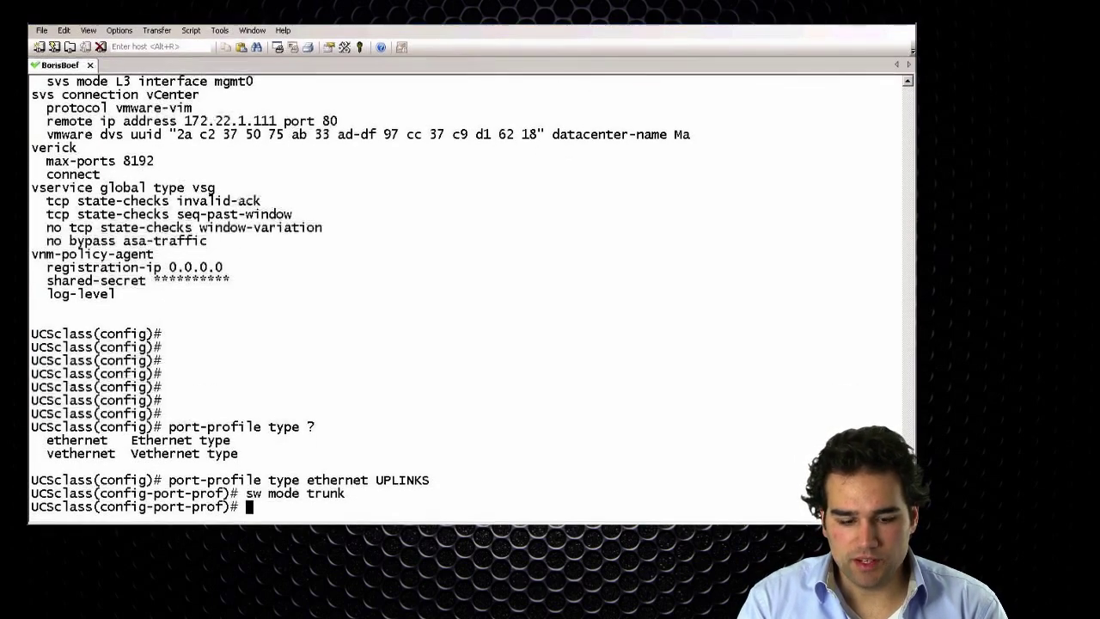
text(sw trunk)
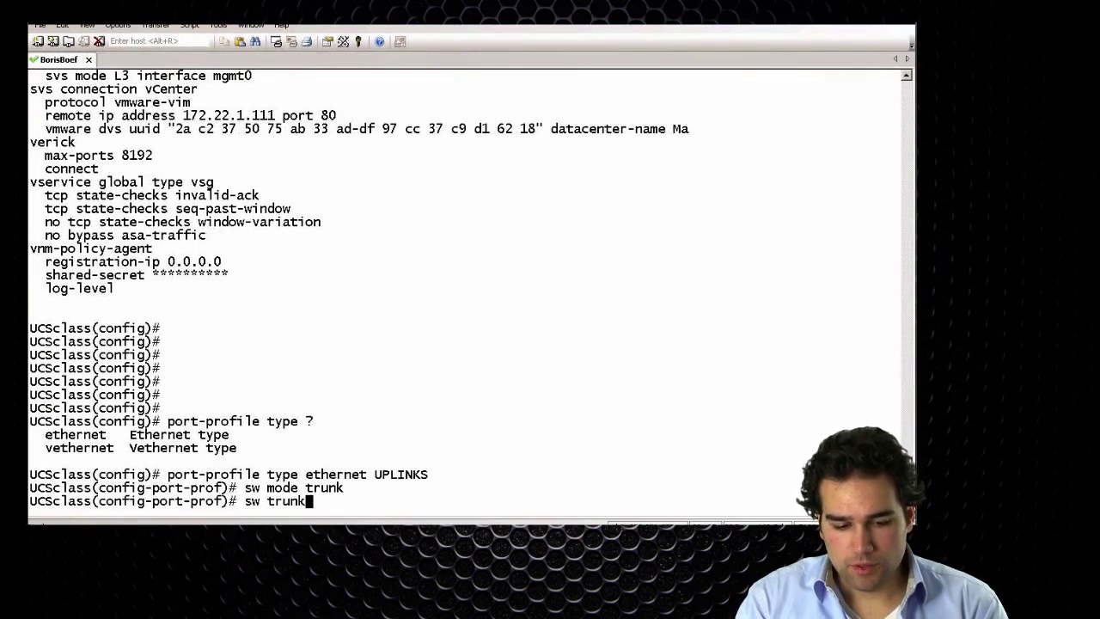
text( allowed vlan 1,10,20)
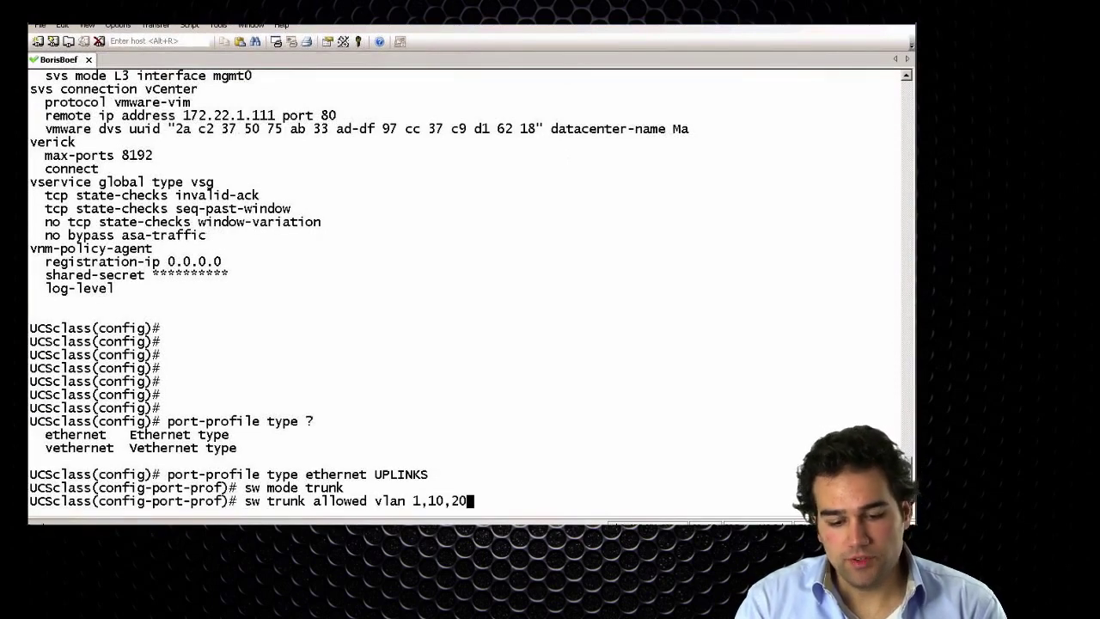
key(Return)
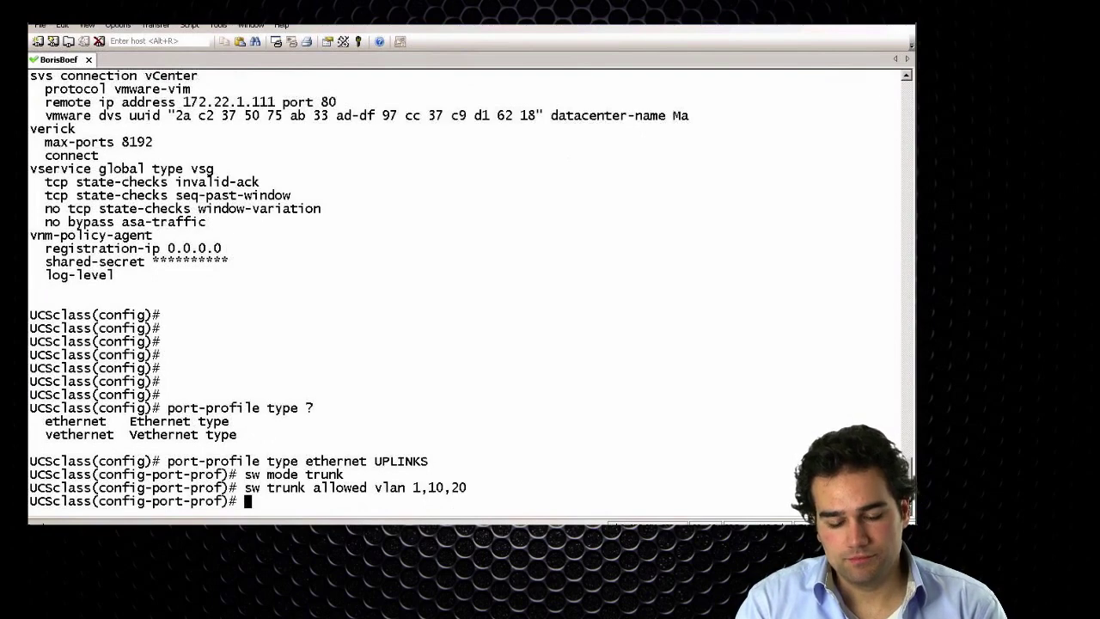
text(sw trunk)
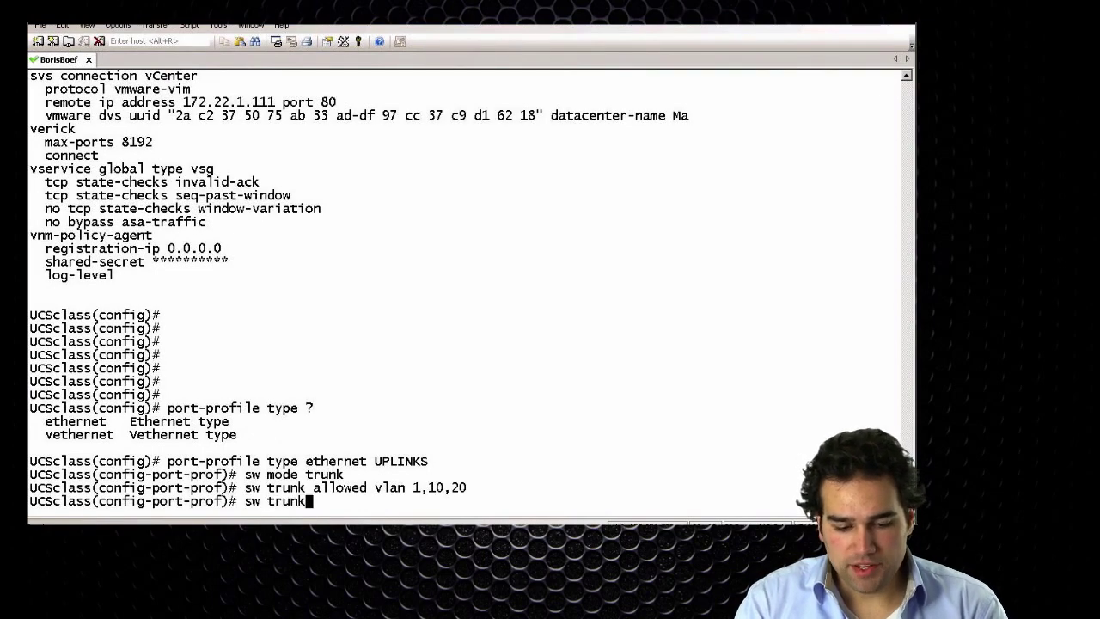
text( native vlan 1)
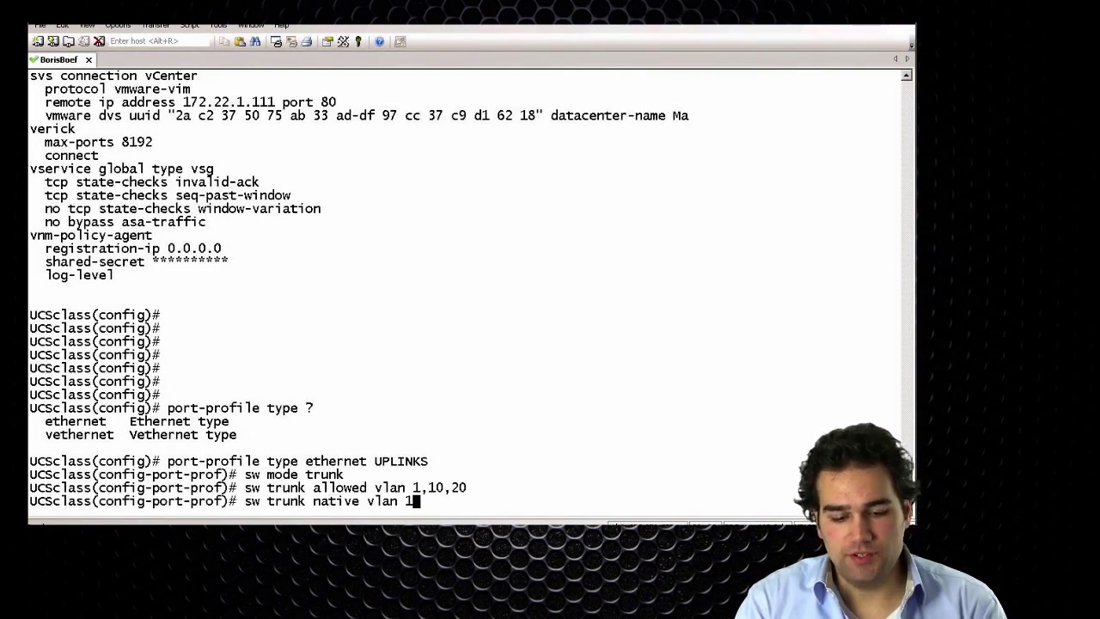
key(Return)
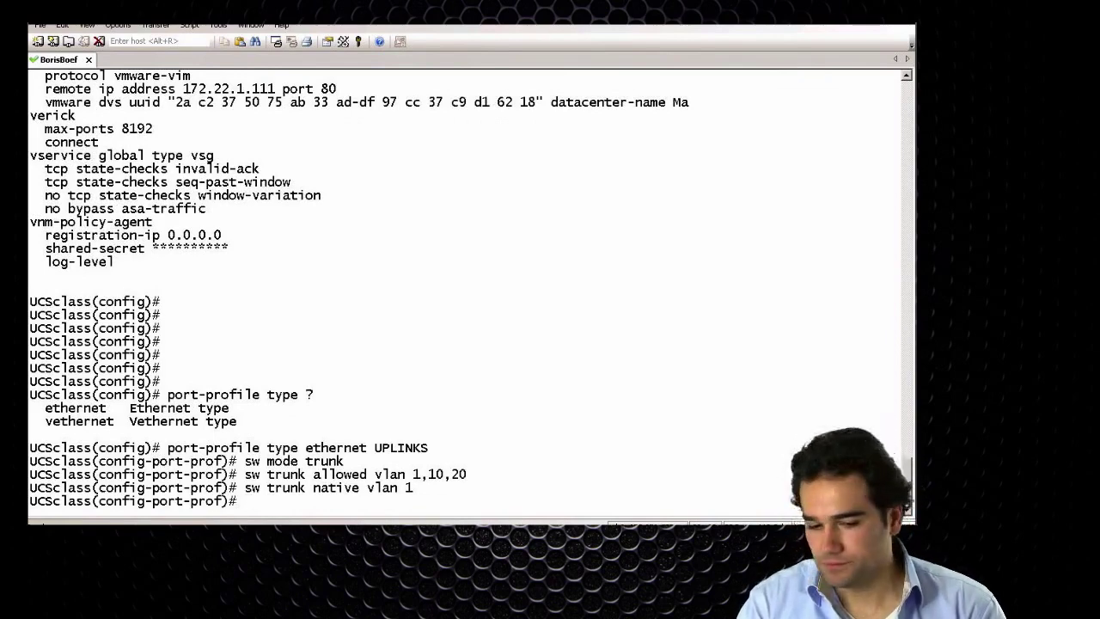
- Begin a channel-group auto mode command in the UPLINKS profile, listing the available options at each stage with ? help
text(channel-)
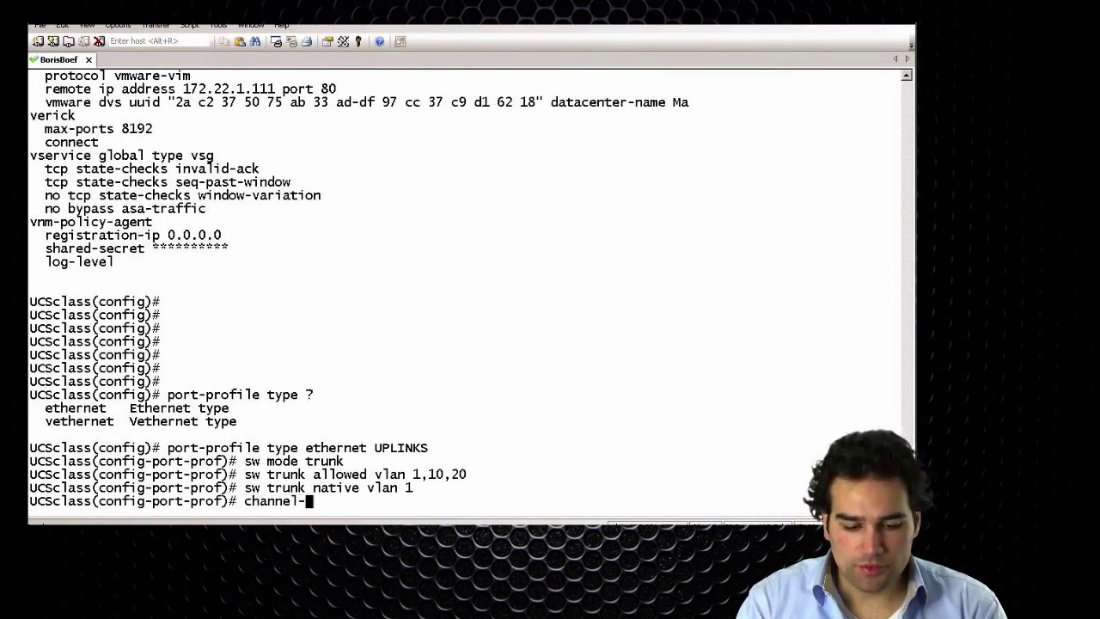
key(Tab)
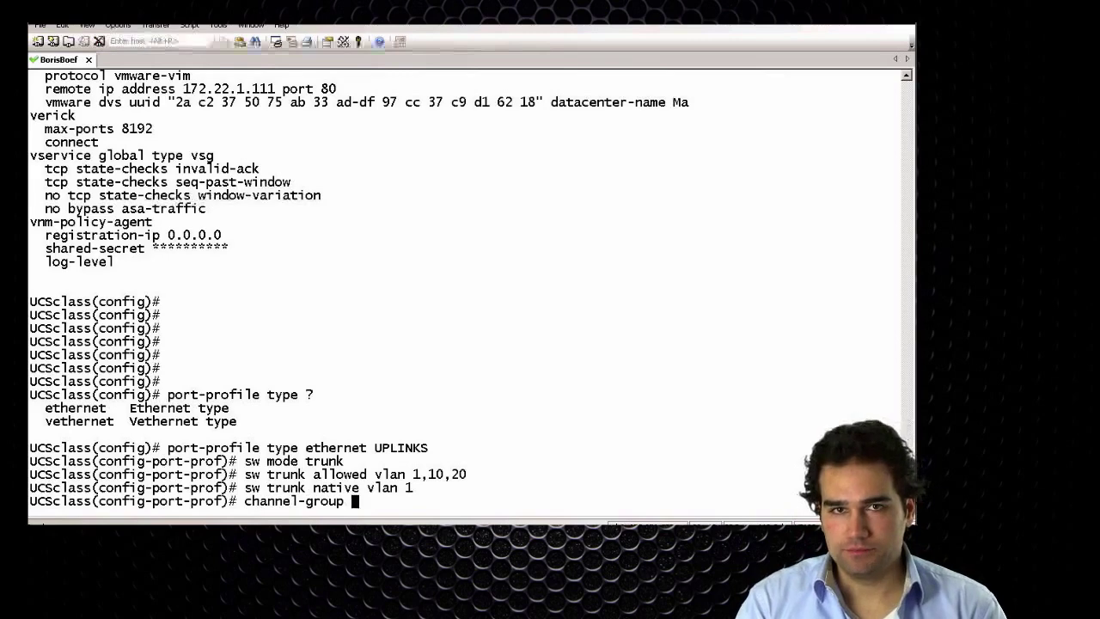
text(?)
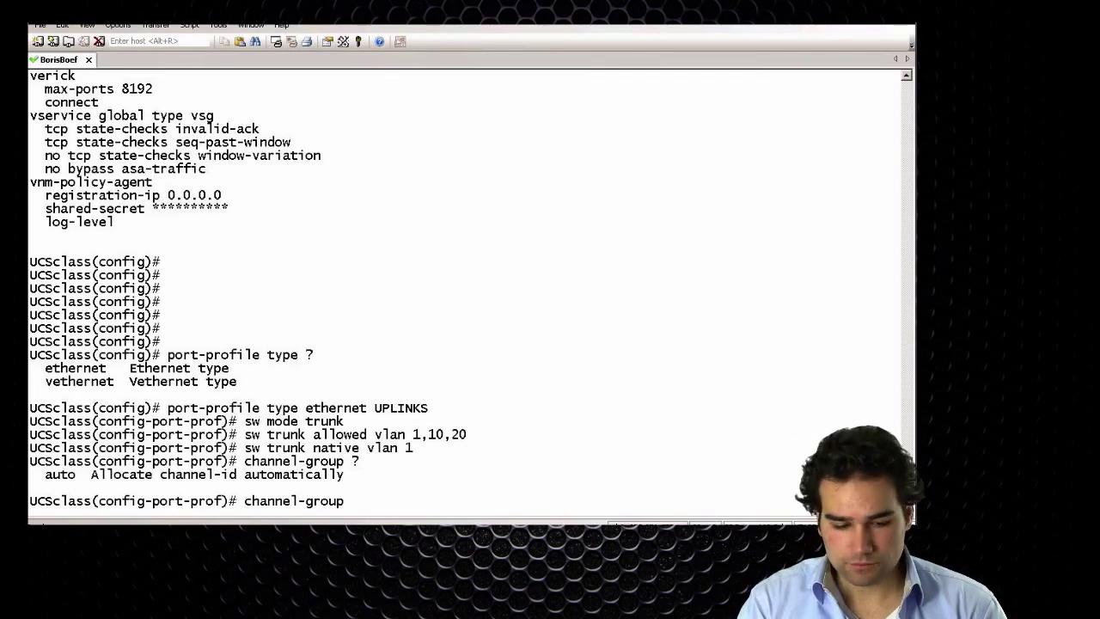
text(auto)
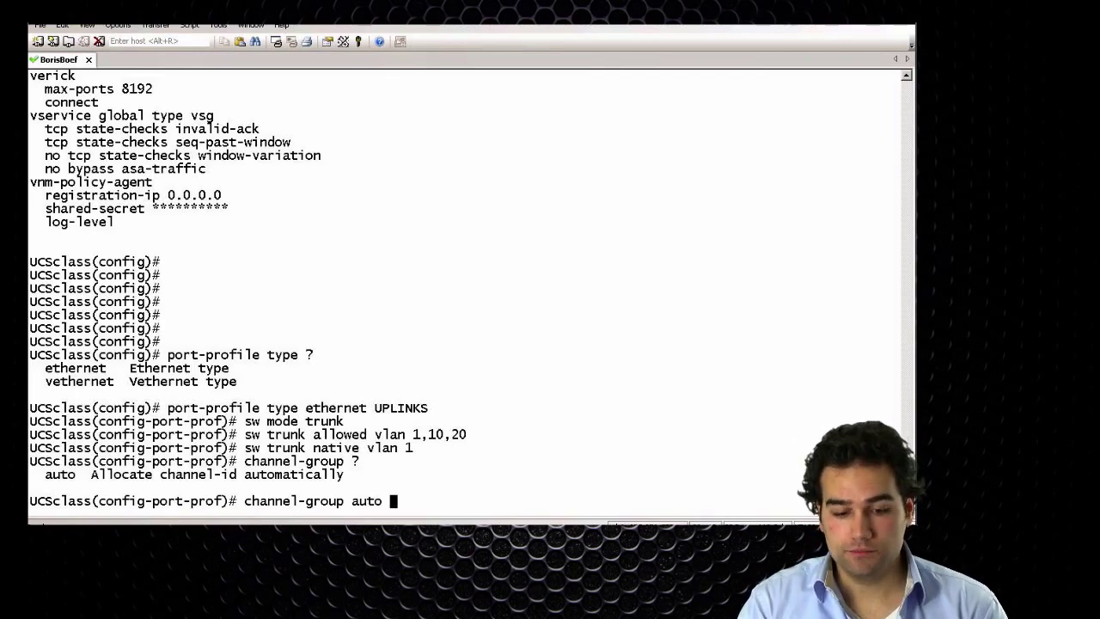
text( ?)
text(mode)
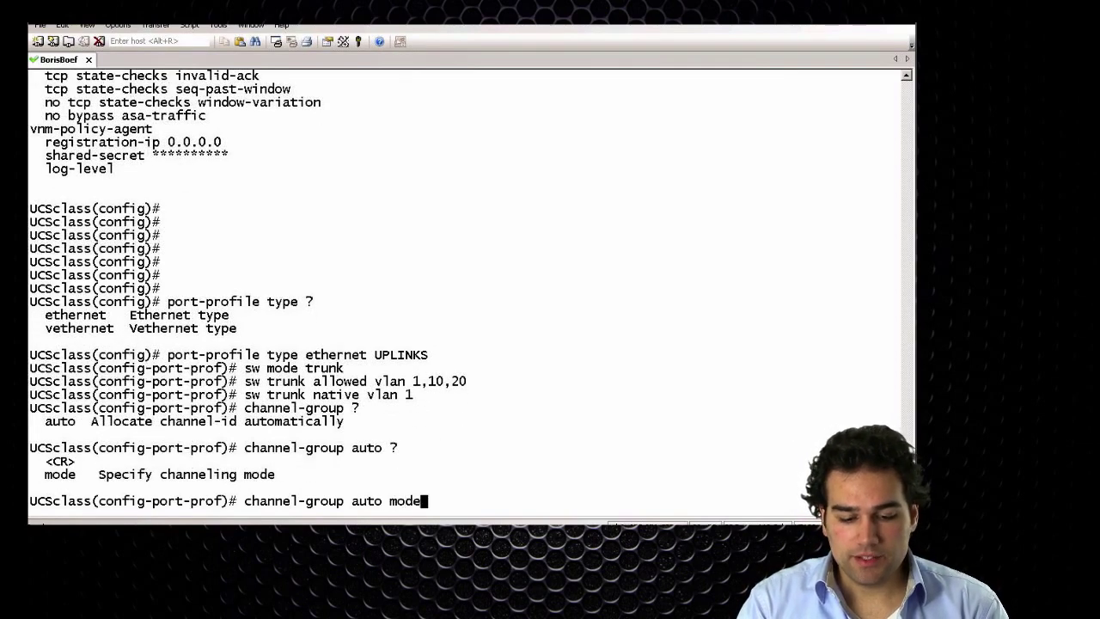
text( ?)
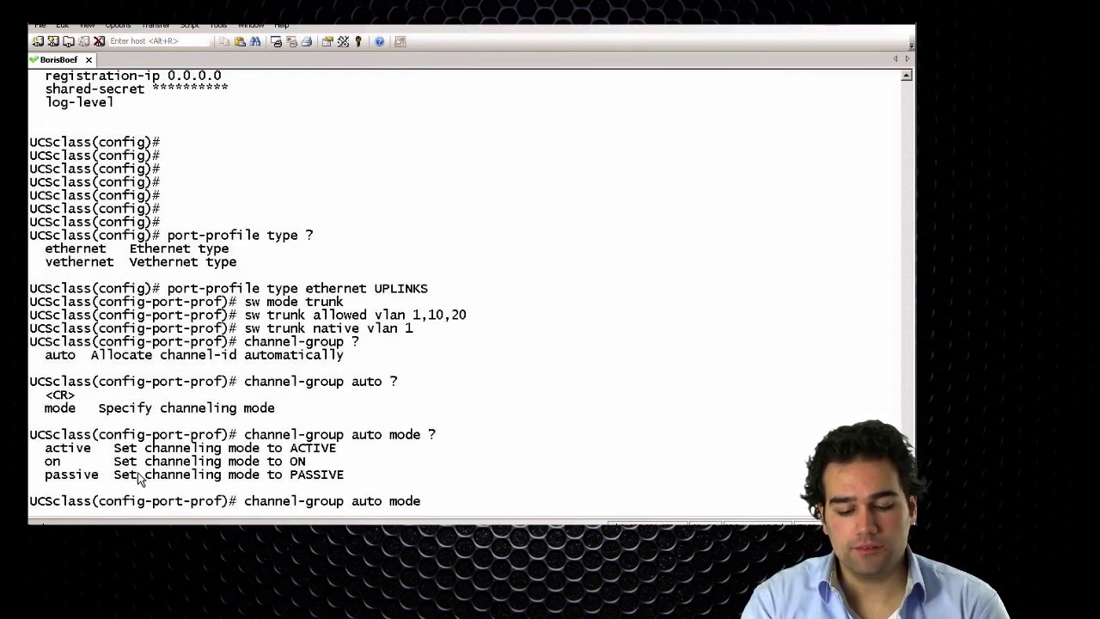
- Complete the channel-group auto command with mode on and mac-pinning, checking the remaining options with ? help along the way
text(on )
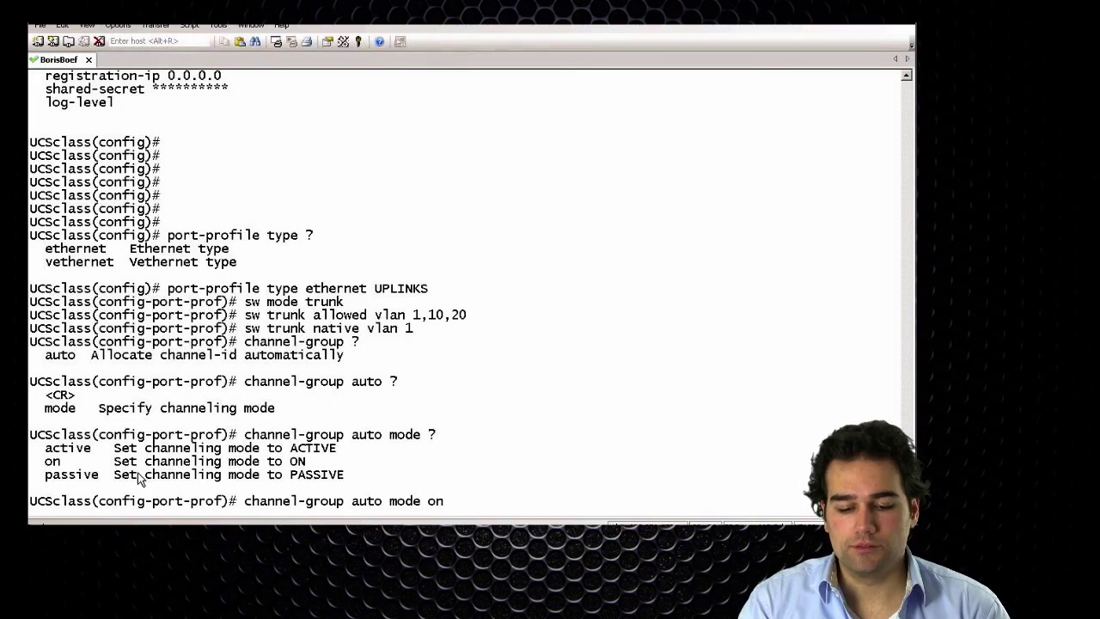
text(?)
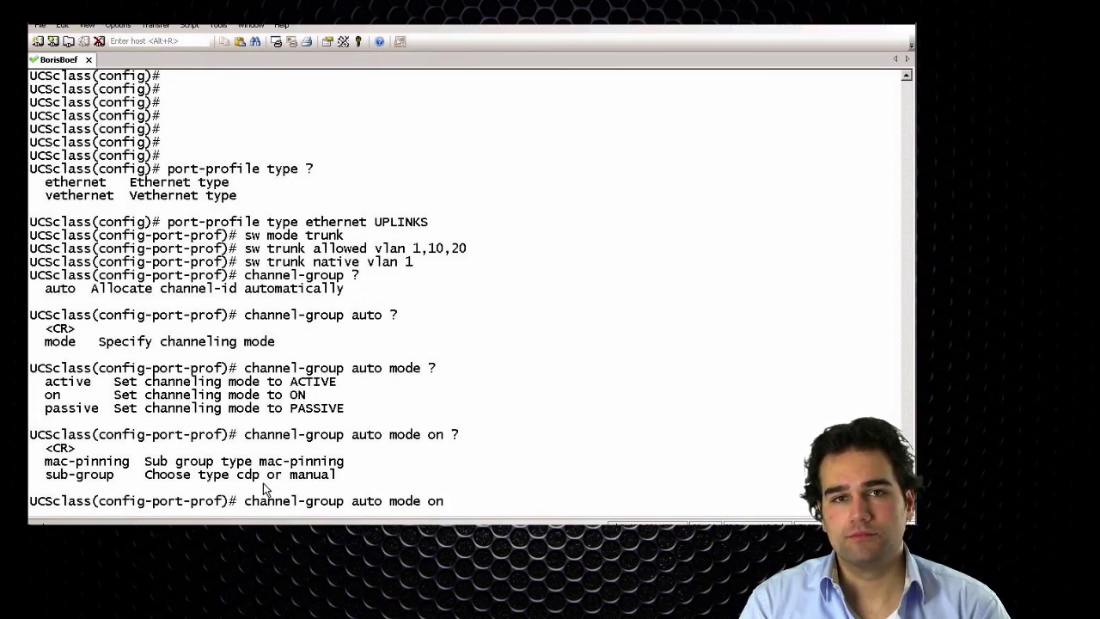
text(mac-pinning )
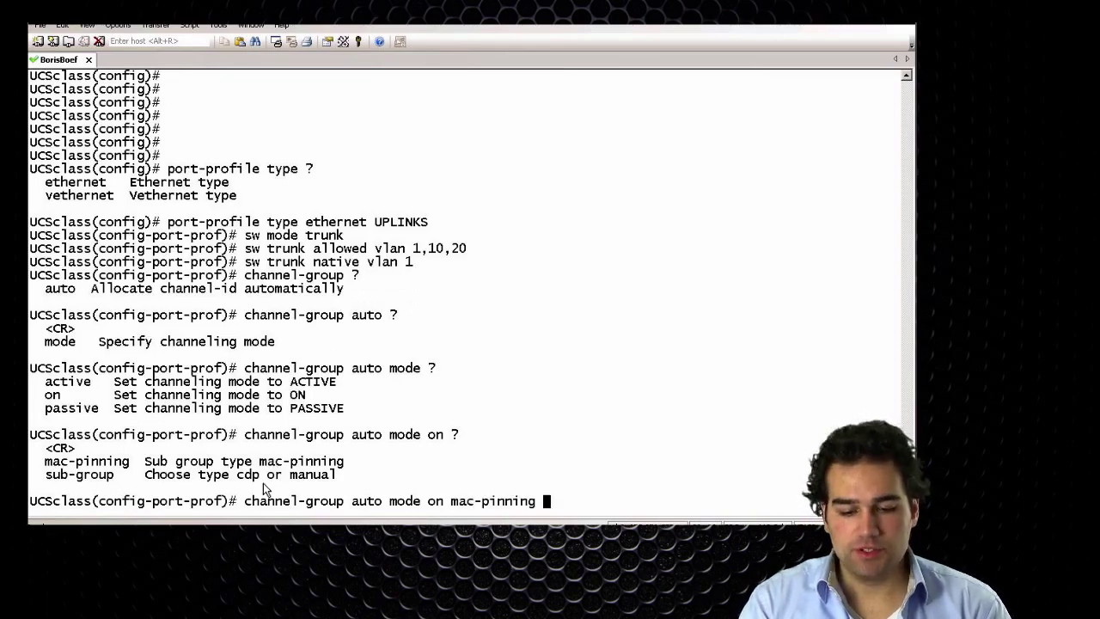
text(?)
key(Return)
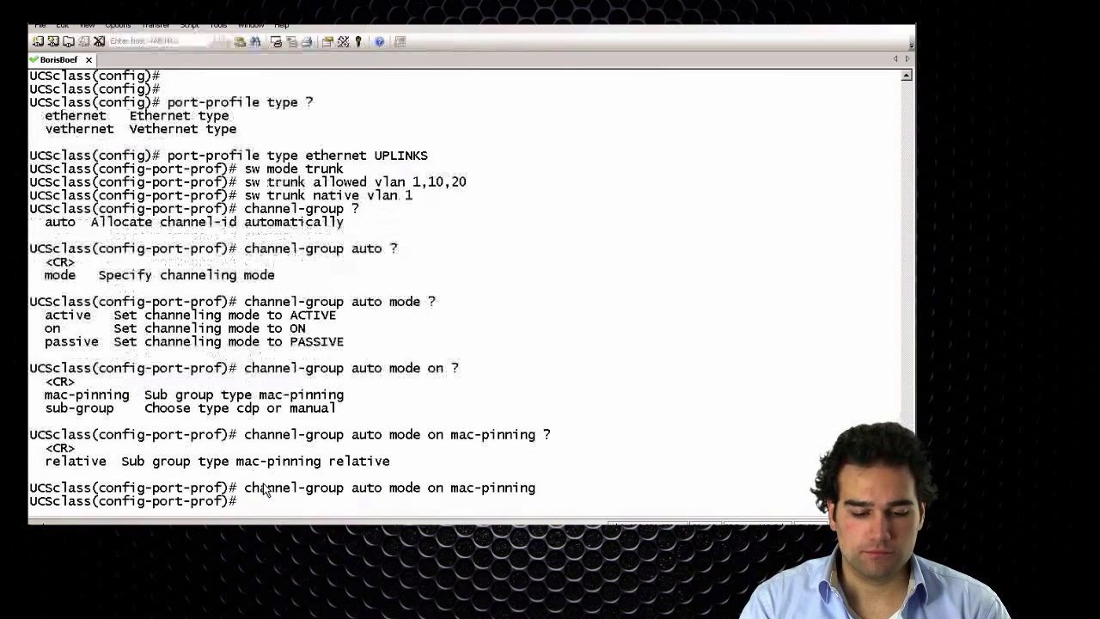
key(Return)
key(Return)
key(Return)
key(Return)
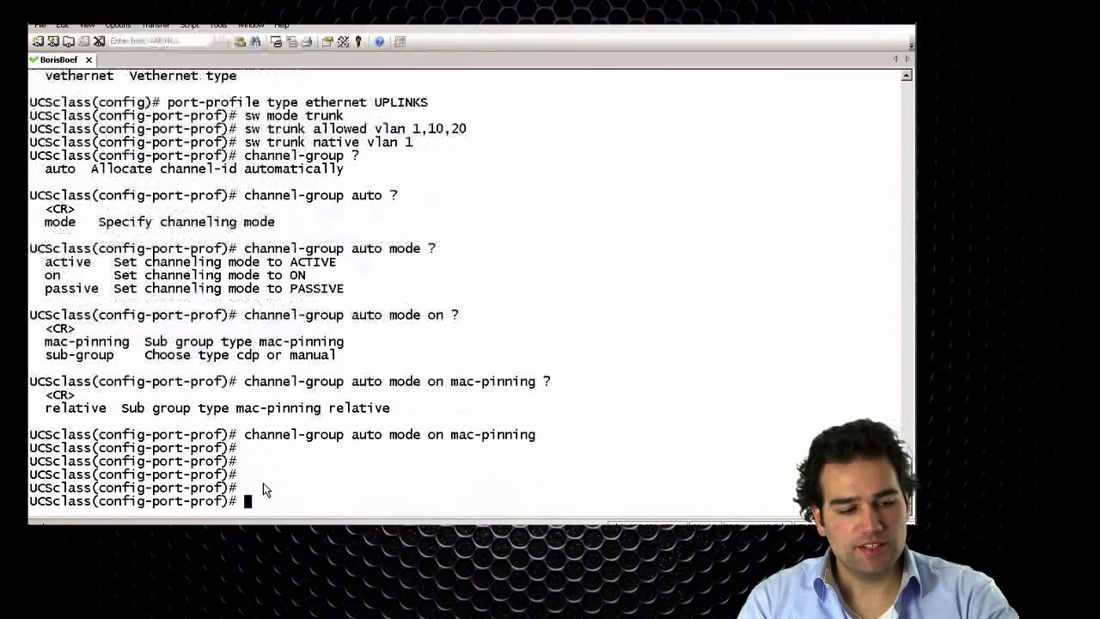
- Switch to the whiteboard drawings and review the mac-pinning diagram and the command checklist for an ethernet port profile
key(alt+Tab)
key(Page_Down)
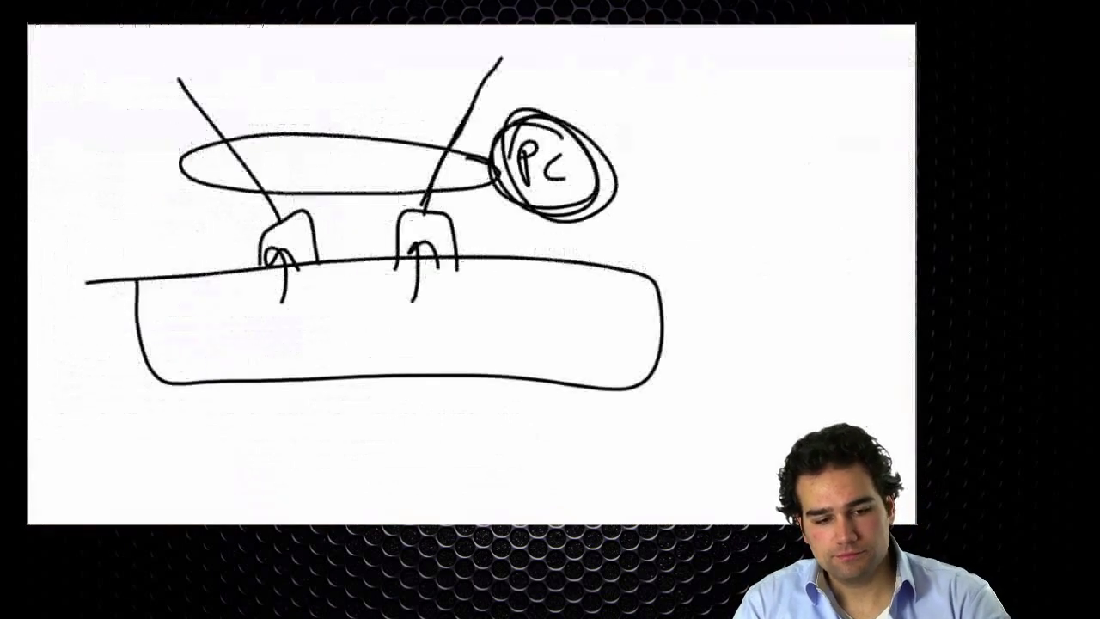
key(Page_Down)
key(Page_Down)
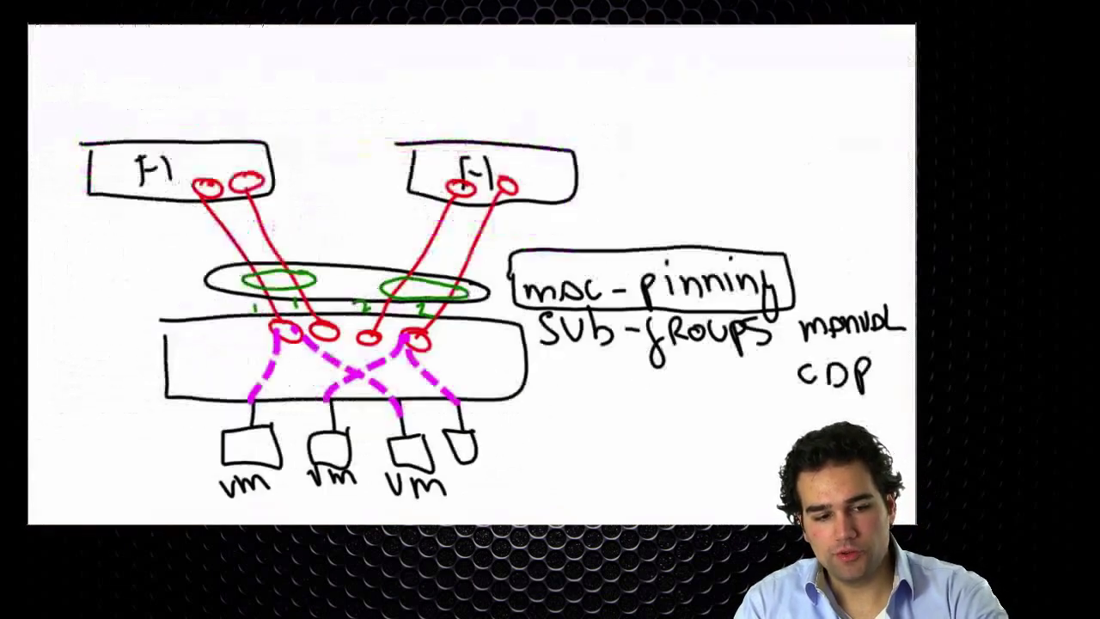
key(Page_Down)
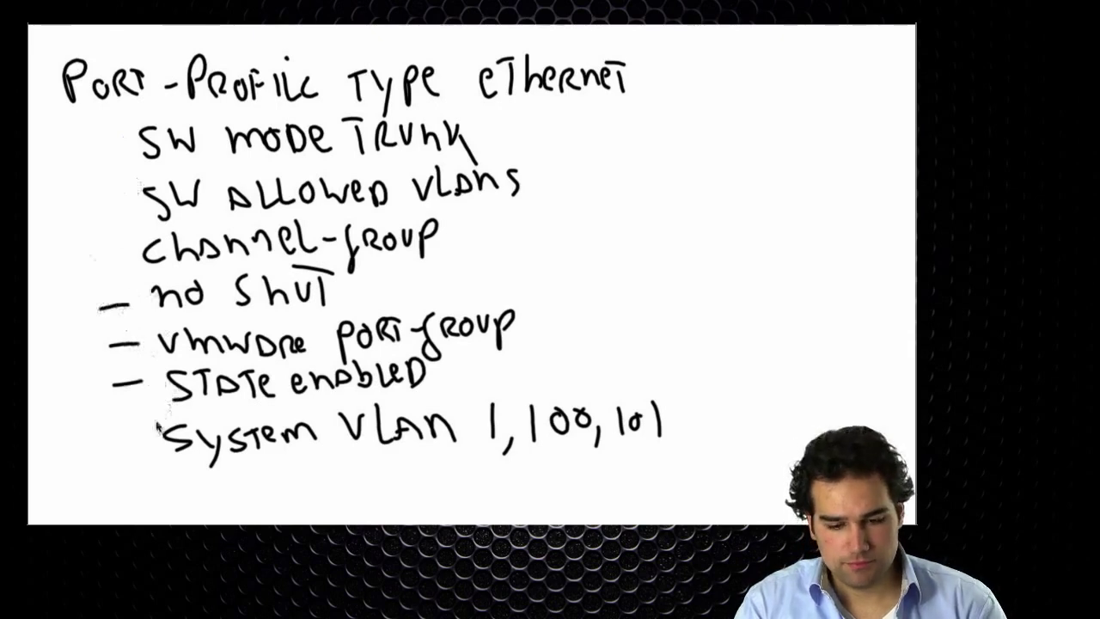
- Return to SecureCRT and enter no shut and vmware port-group for the UPLINKS profile
key(alt+Tab)
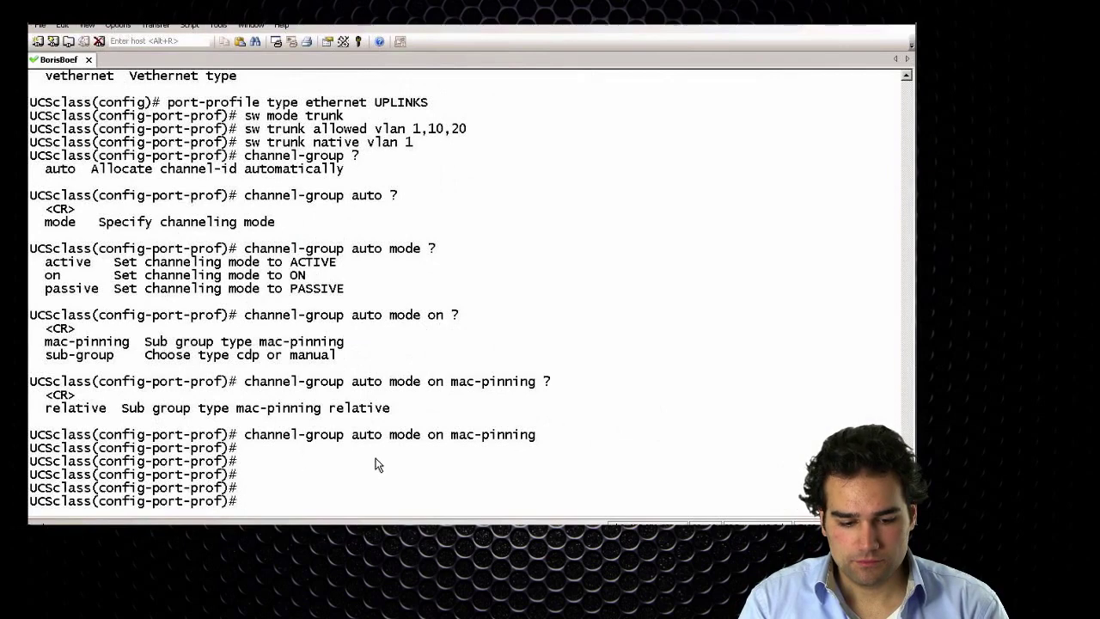
text(no shut)
key(Return)
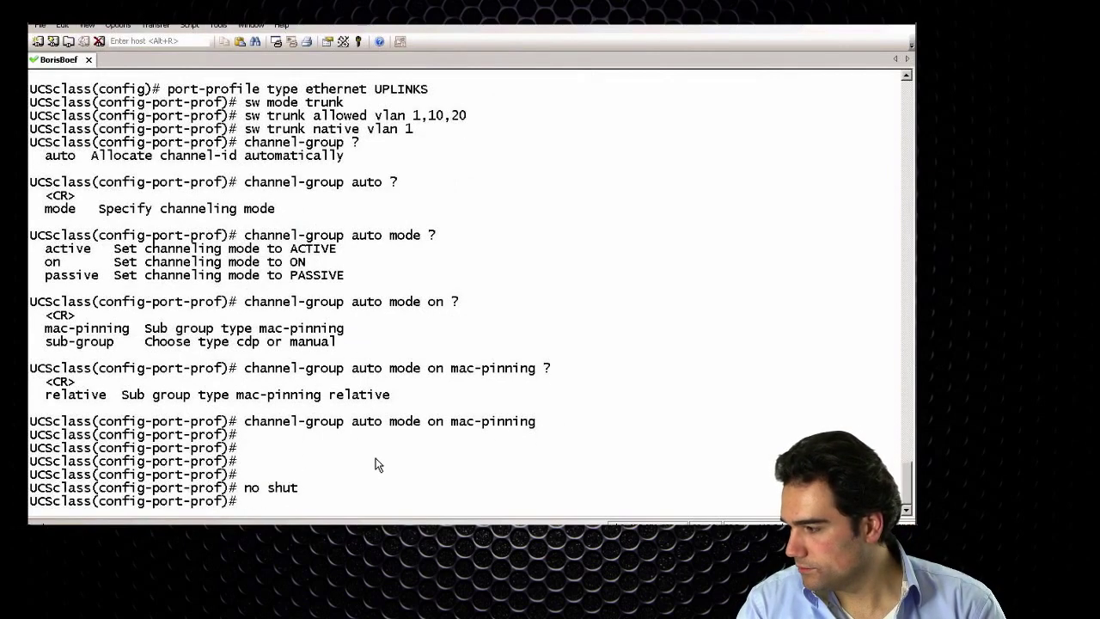
text(vmware port-group)
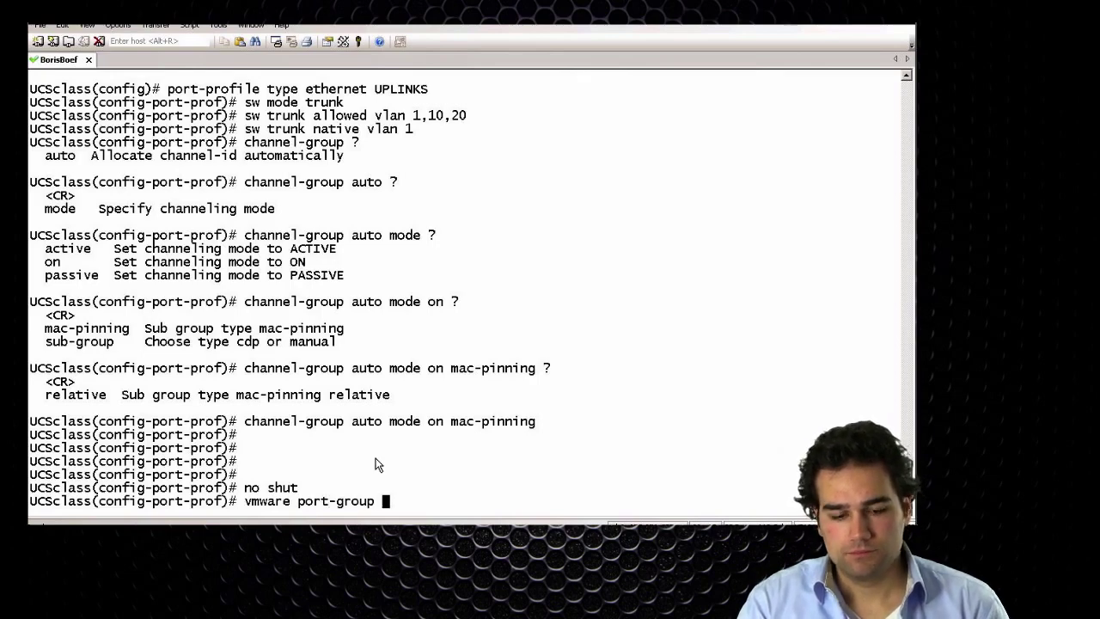
key(Return)
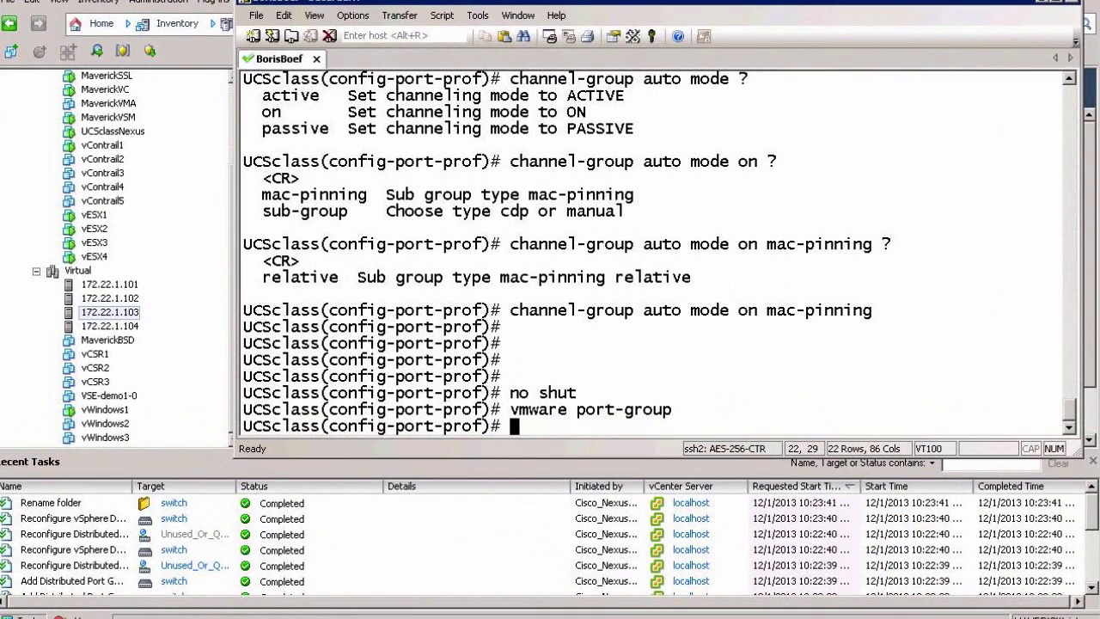
- Set the UPLINKS profile to state enabled and define VLAN 1 as its system VLAN
text(state enabled)
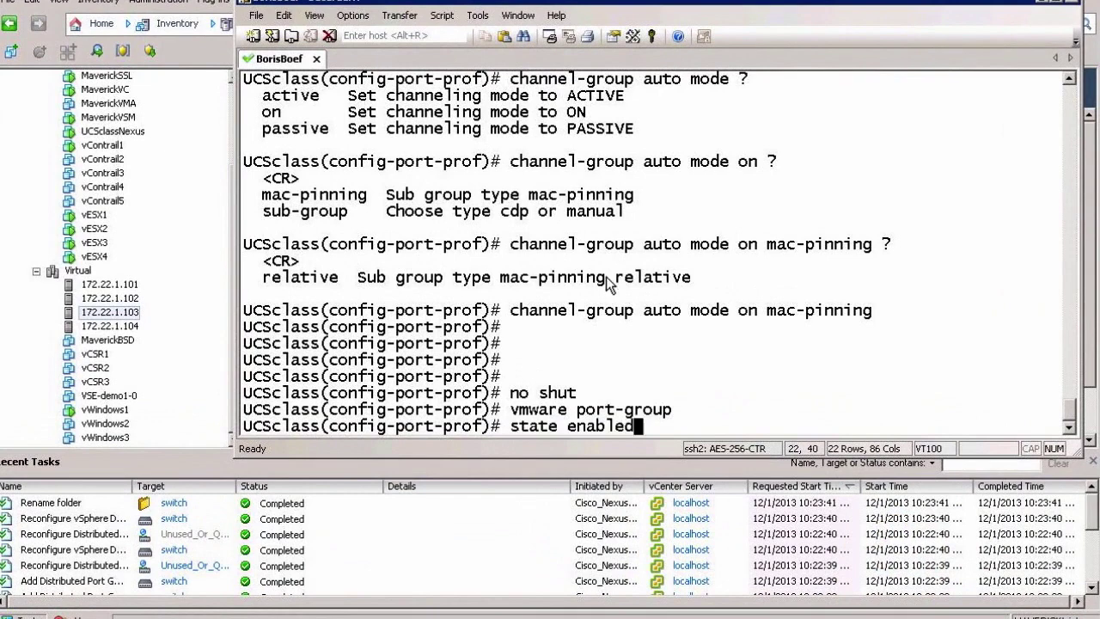
key(Return)
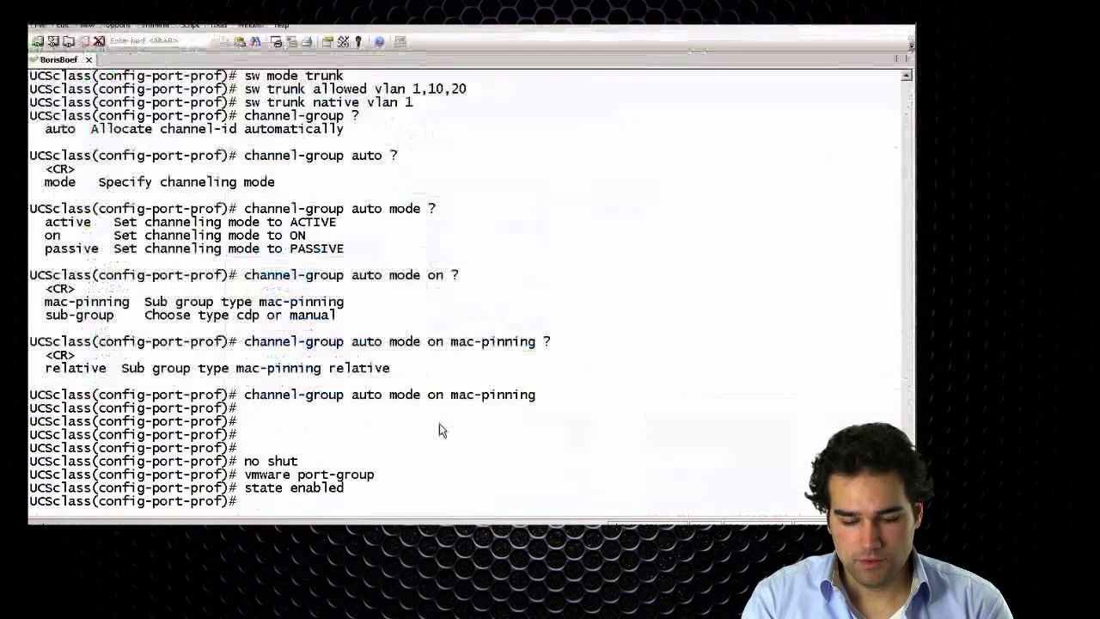
text(system vlan )
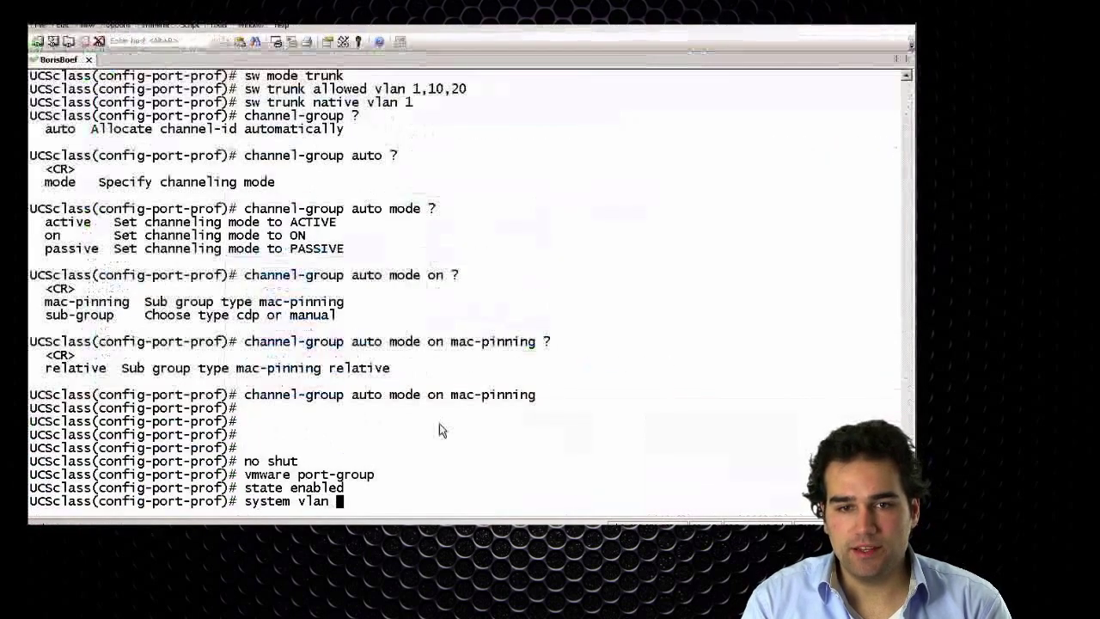
text(1)
key(Return)
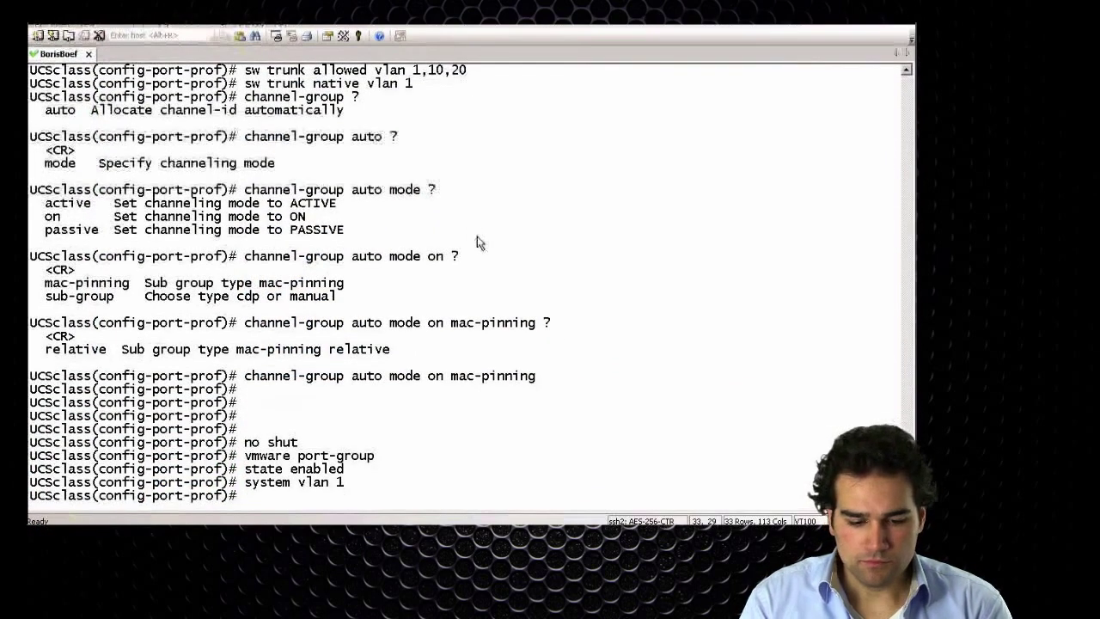
key(Return)
key(Return)
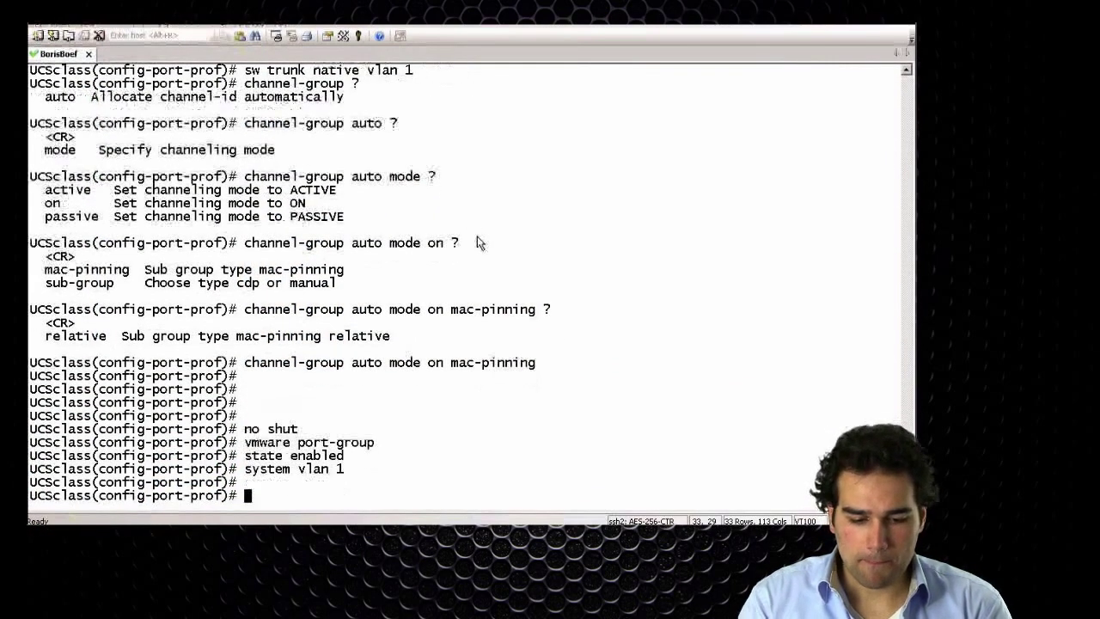
- Run show run port-profile and review the UPLINKS section, including its trunk and channel-group lines
text(show run port-profile)
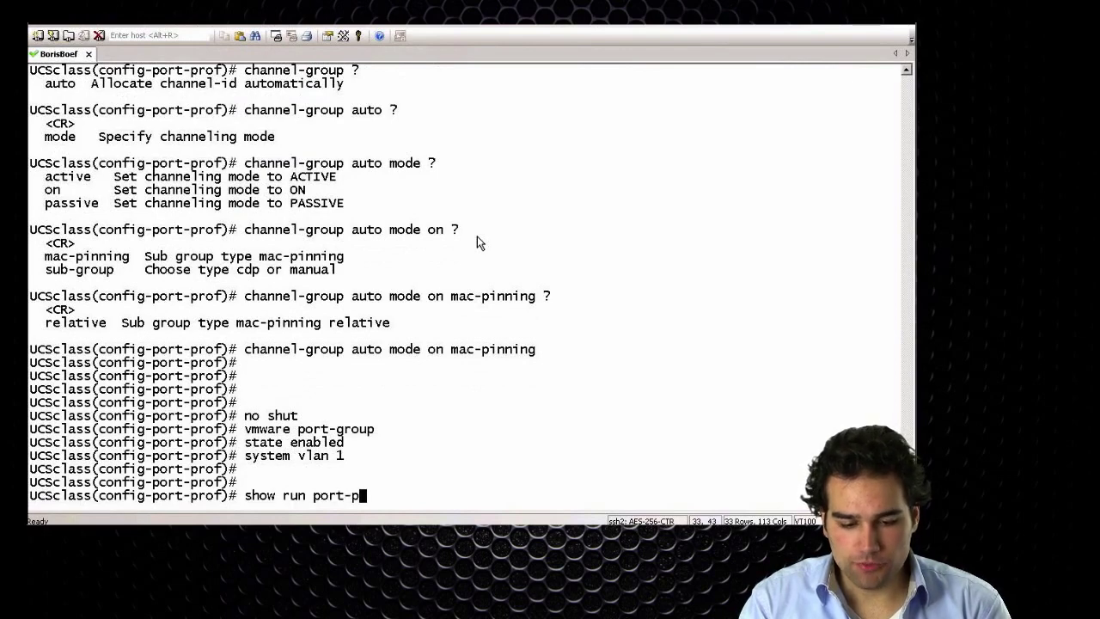
key(Return)
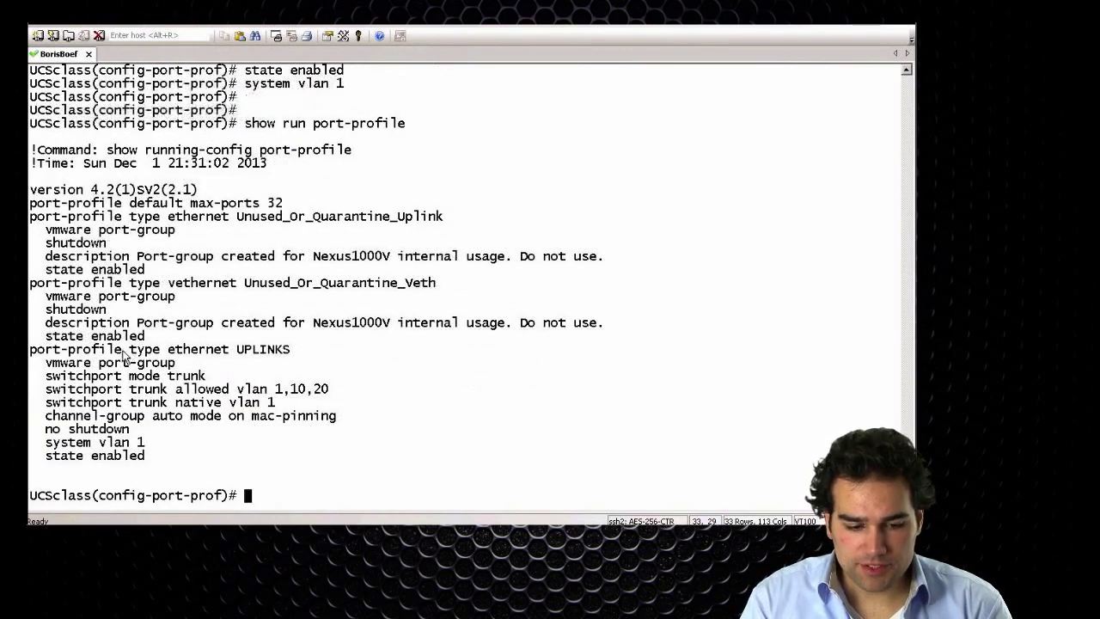
drag(34, 349, 239, 465)
click(238, 463)
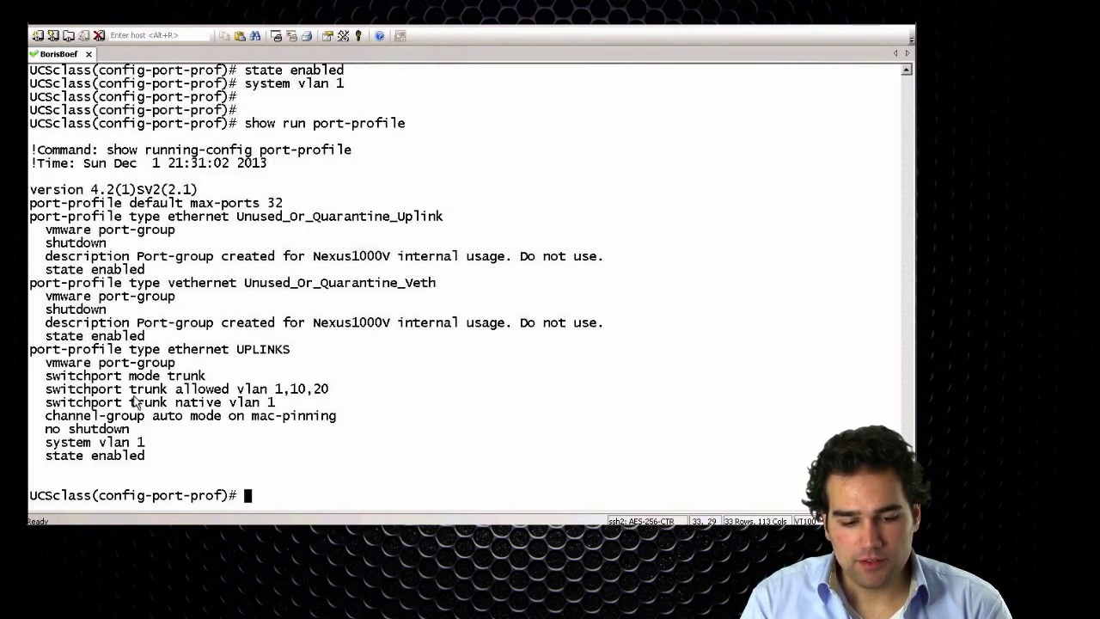
drag(38, 375, 318, 422)
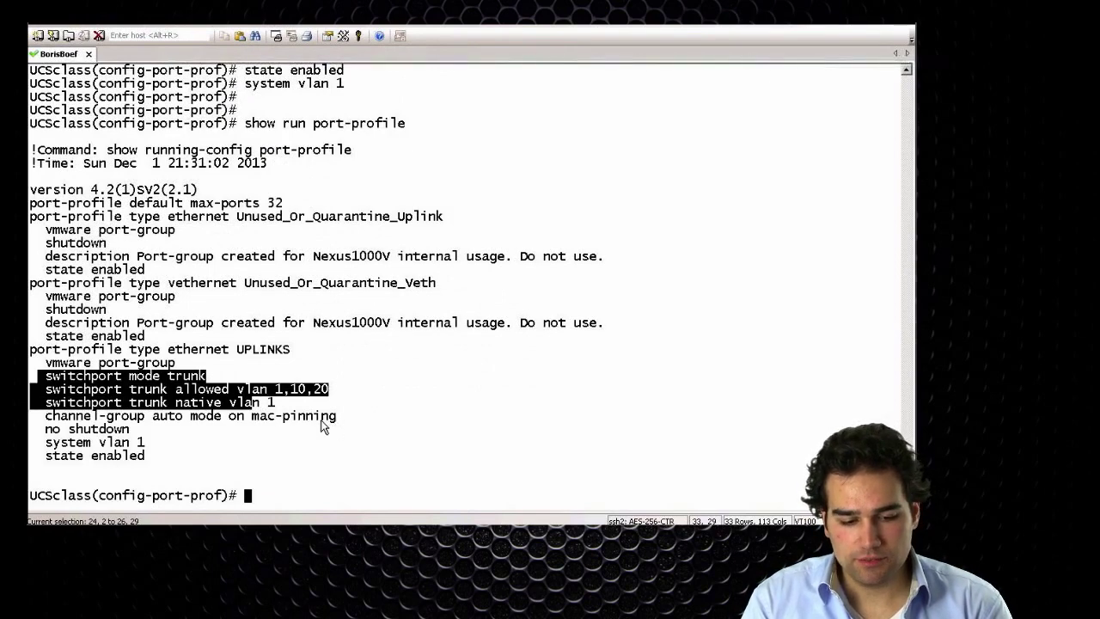
click(325, 421)
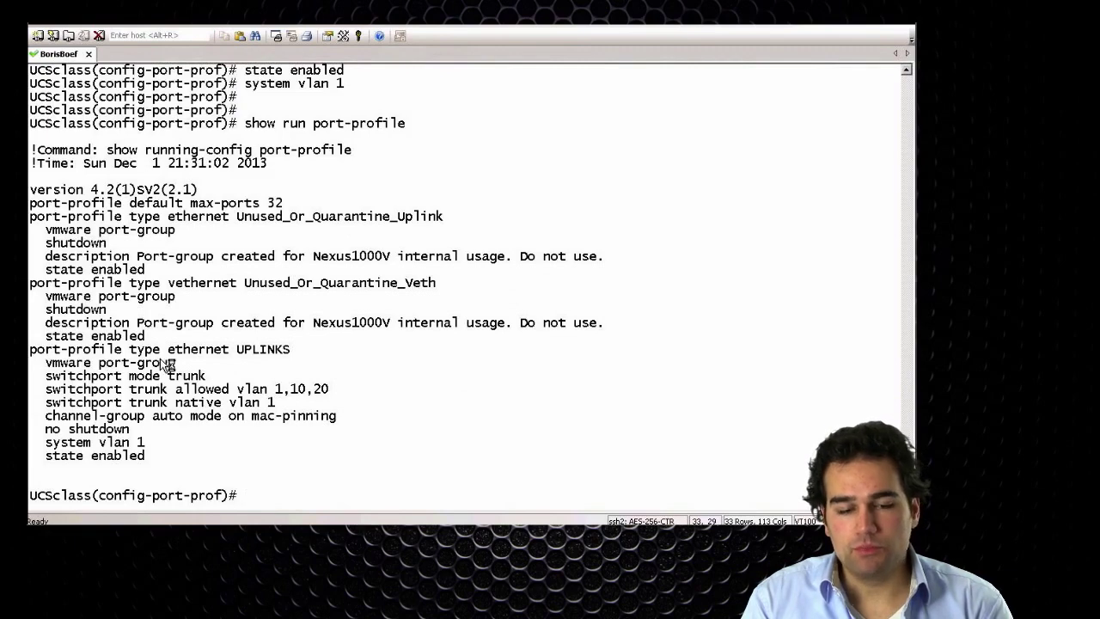